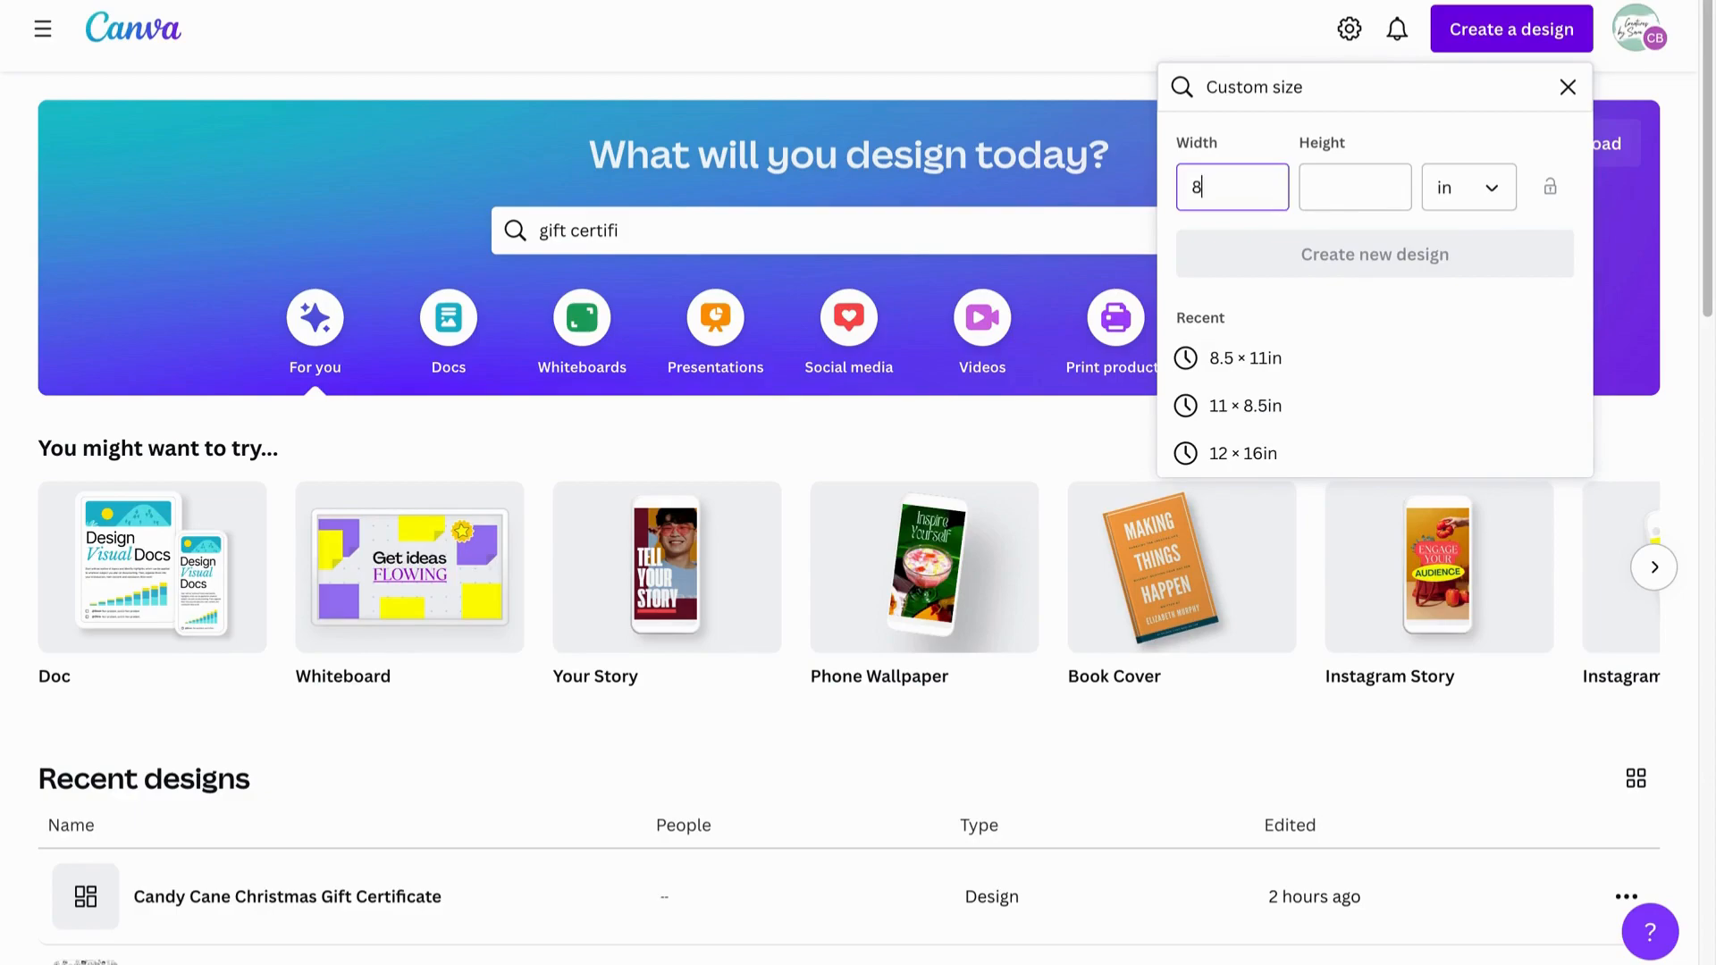
Create a new custom-size design 8.5 in wide and 11 in high
key(Tab)
text(11)
click(1275, 254)
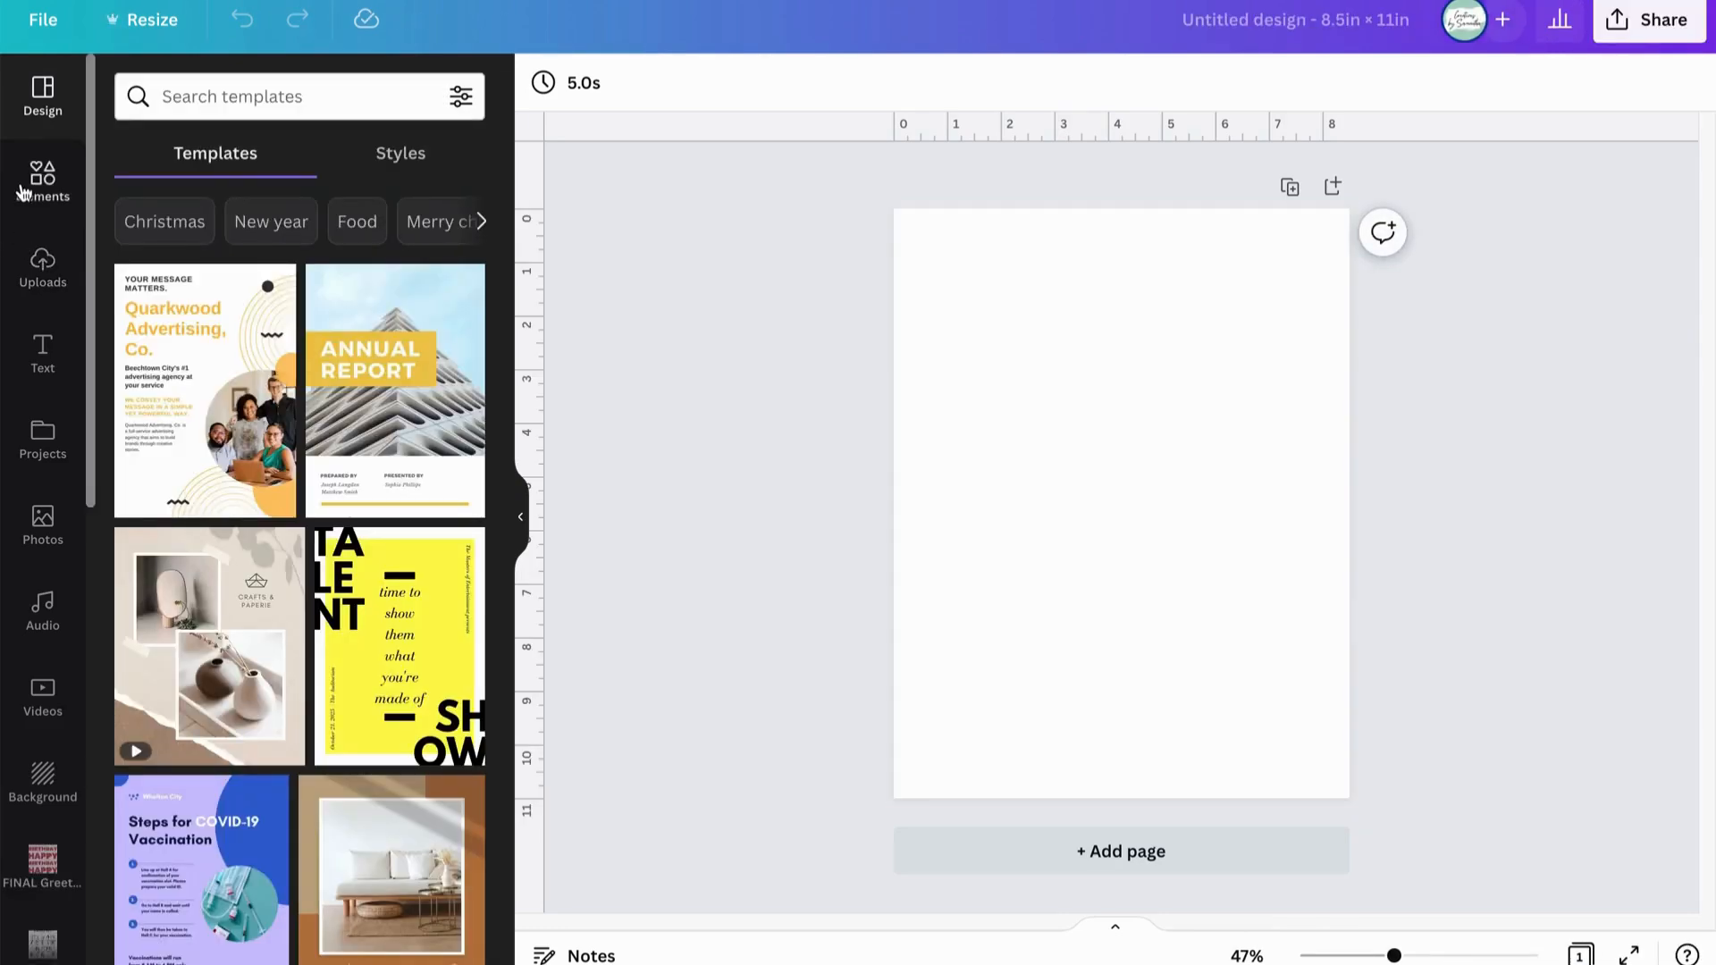
Search the elements for "red christmas backround" and list all matching graphics
click(23, 192)
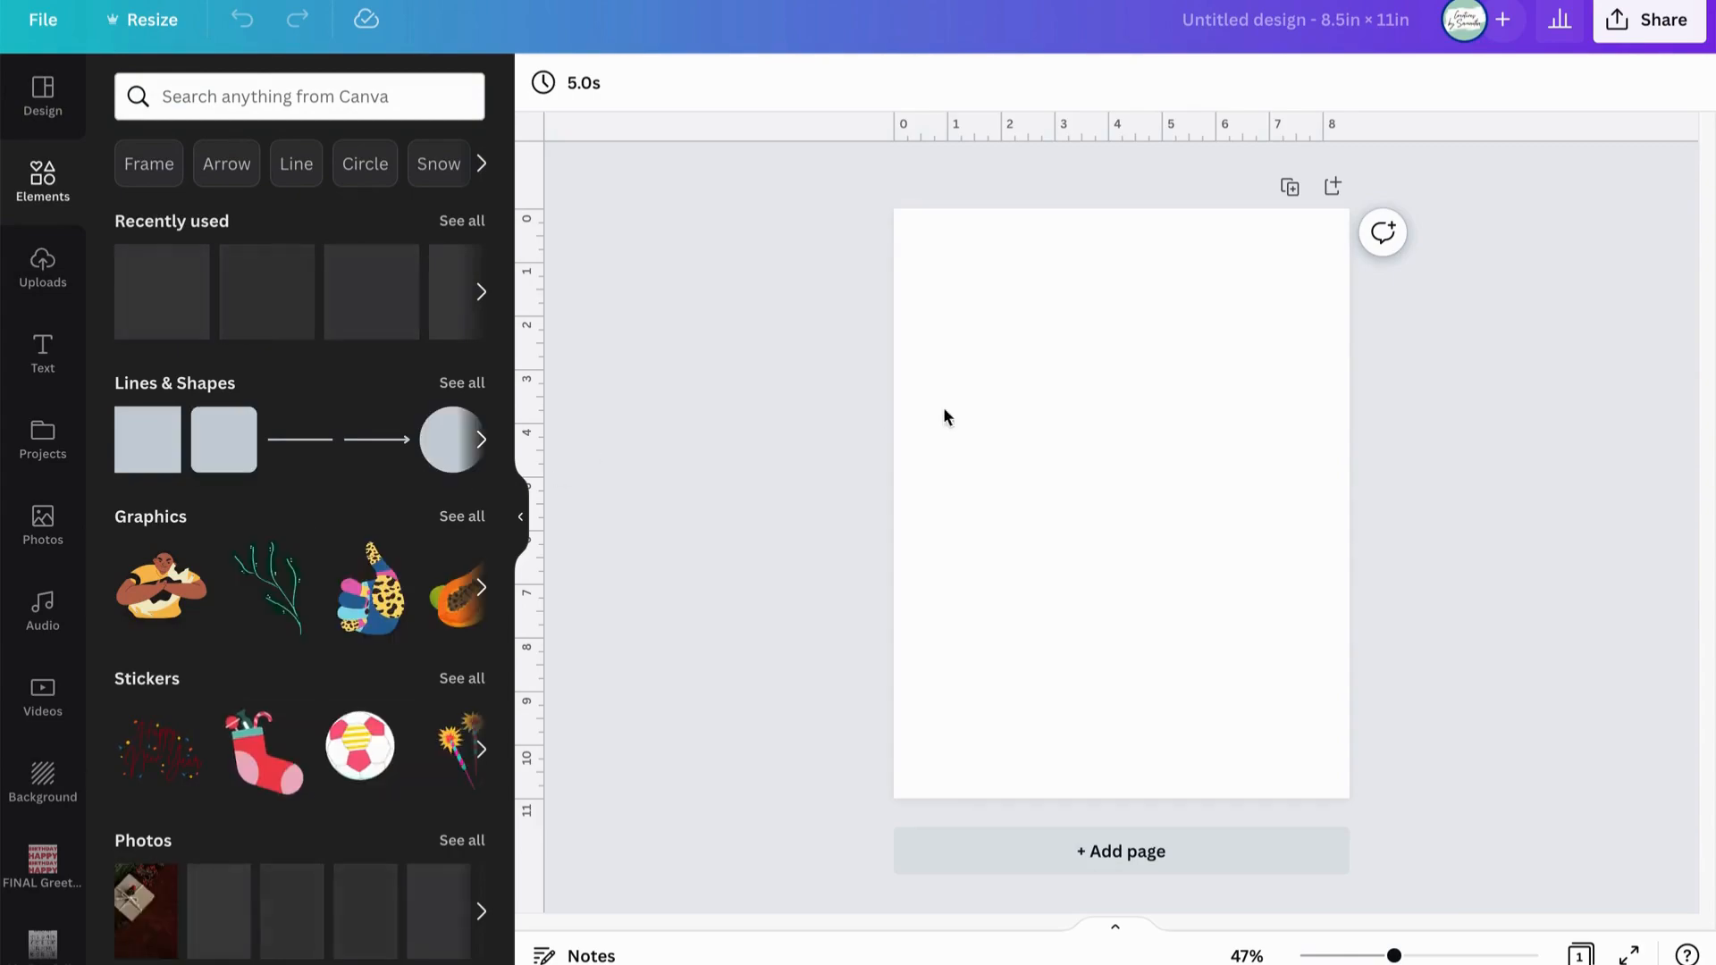
click(313, 96)
text(red christmas backround)
key(Return)
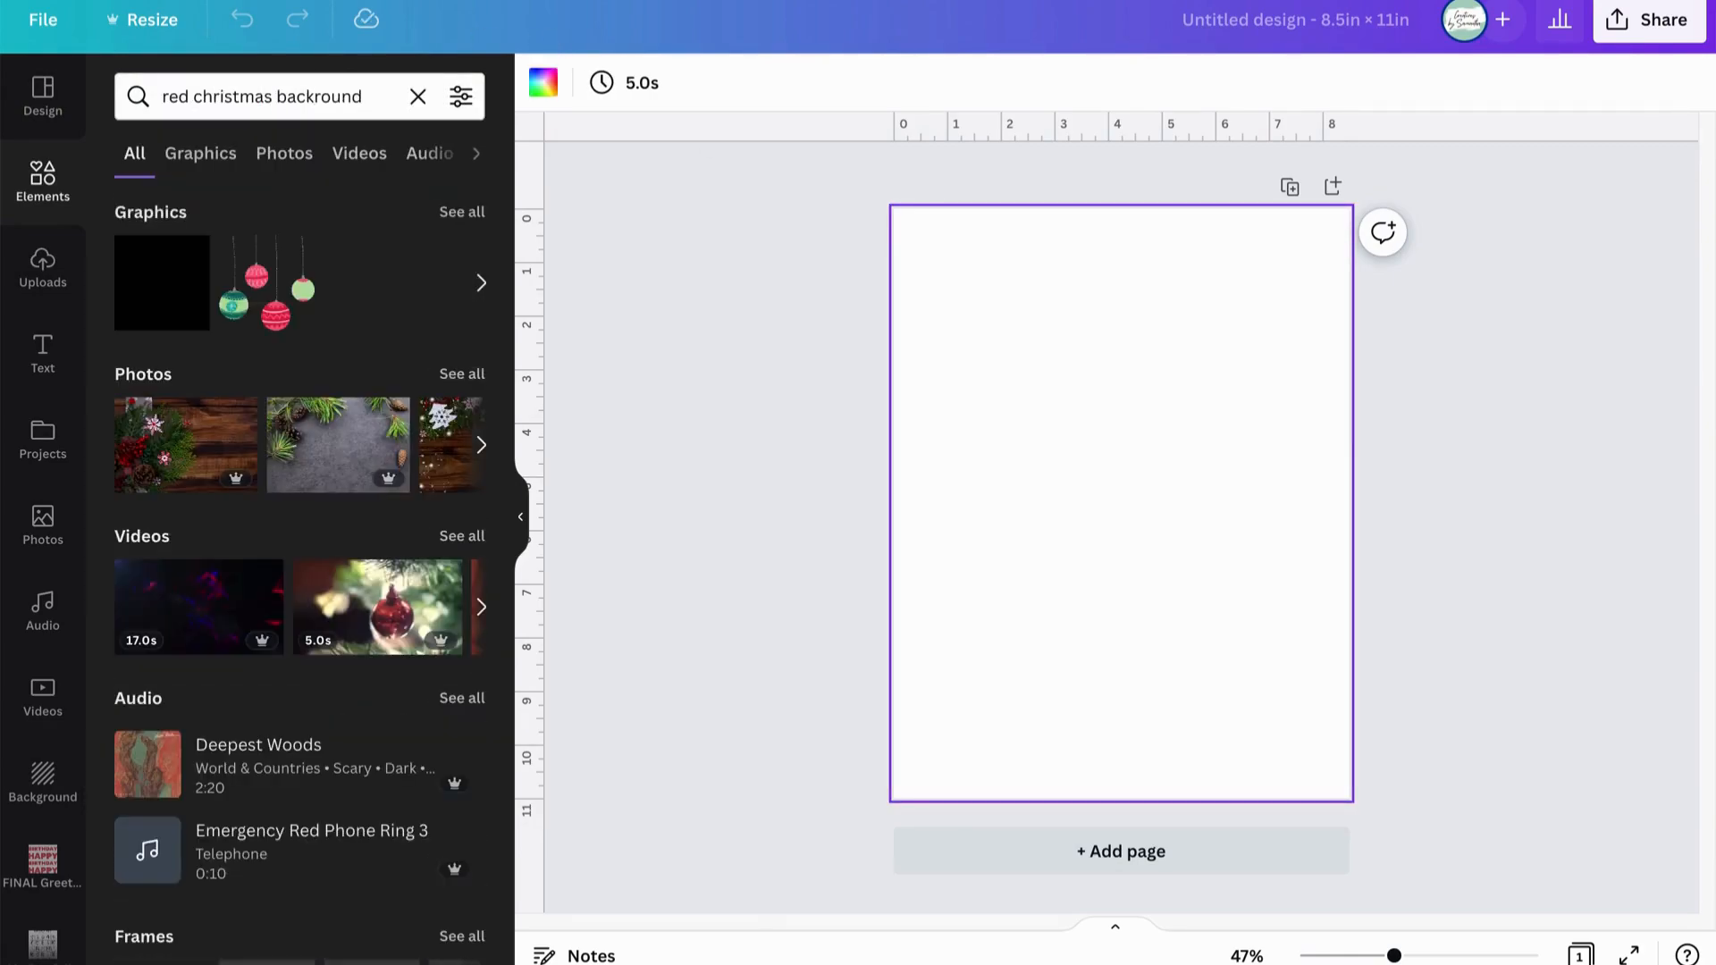
click(451, 215)
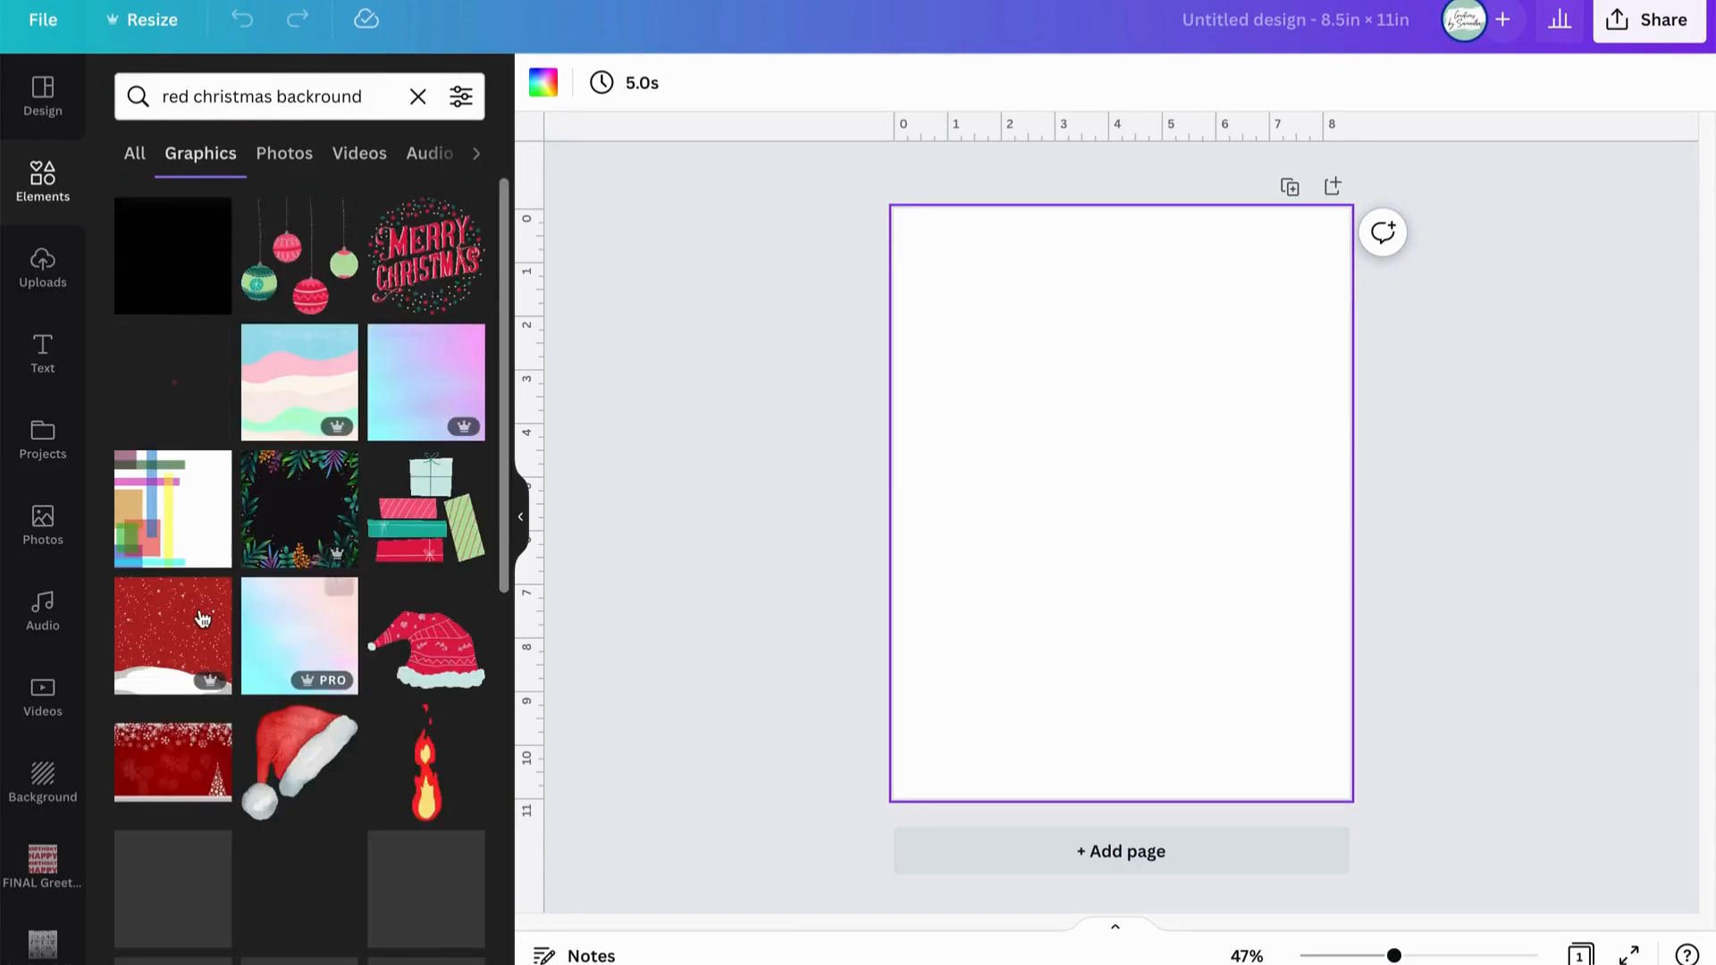
Add the red snowy-hill graphic, align it with the page's upper edge and enlarge it slightly beyond the page width
click(229, 623)
drag(1077, 429, 973, 299)
drag(1073, 390, 1322, 687)
click(1275, 749)
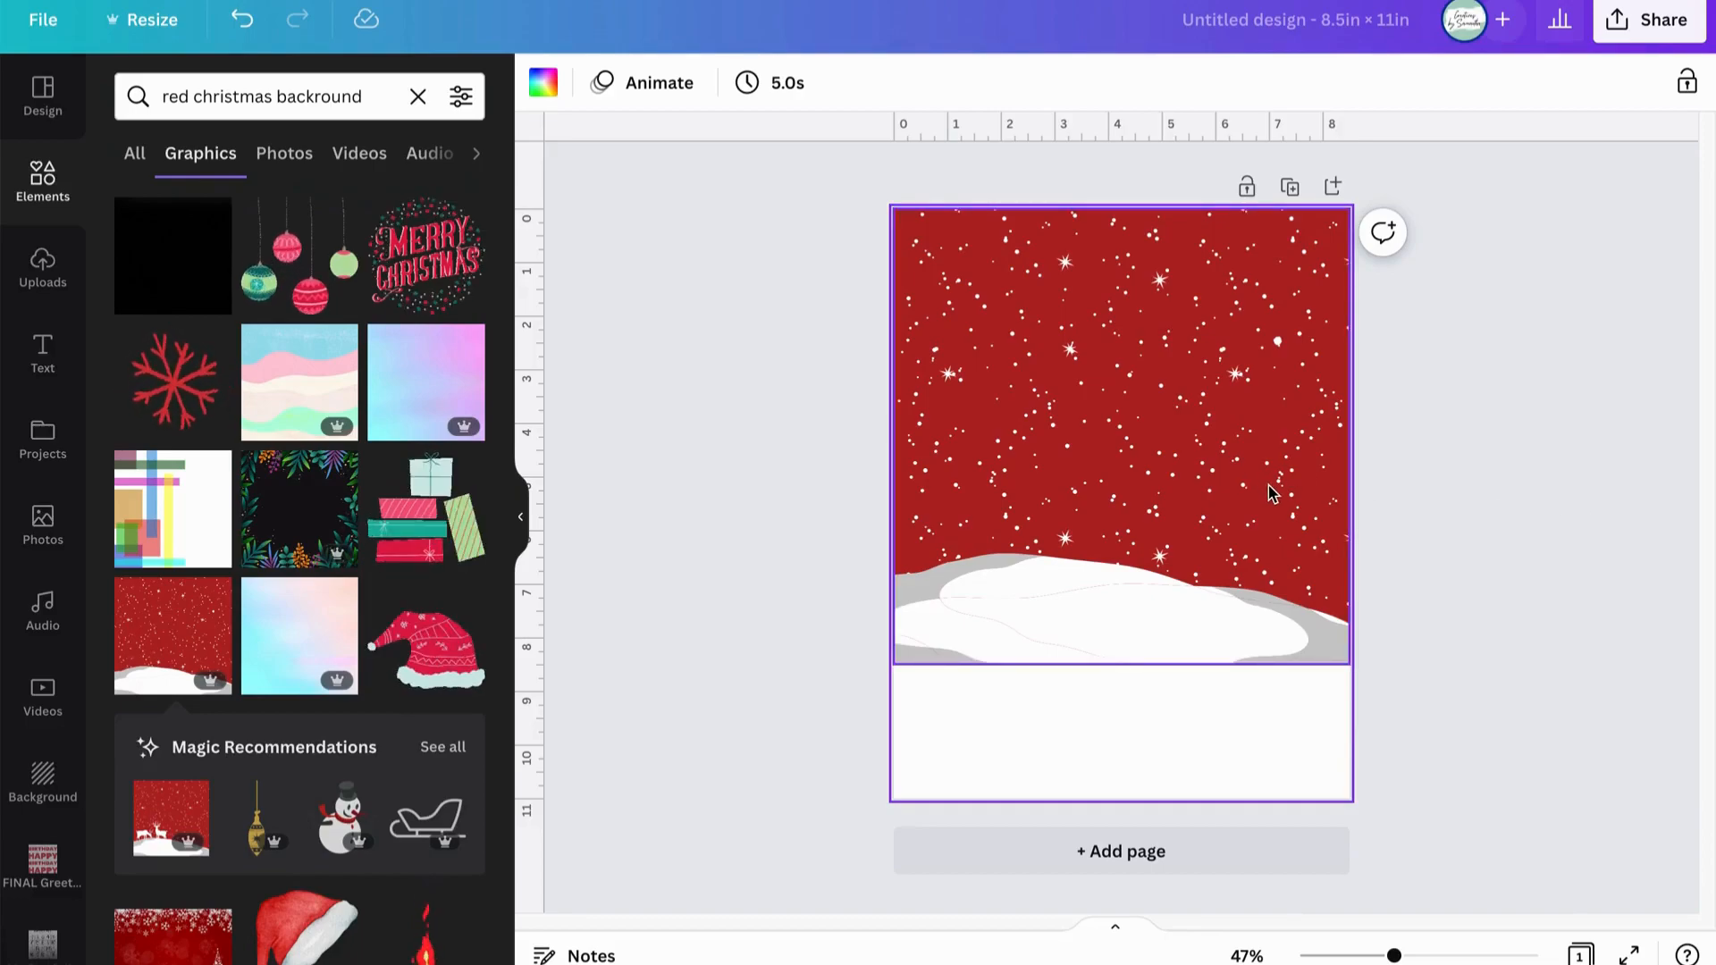
click(1194, 594)
drag(1349, 665, 1377, 724)
drag(1238, 597, 1207, 590)
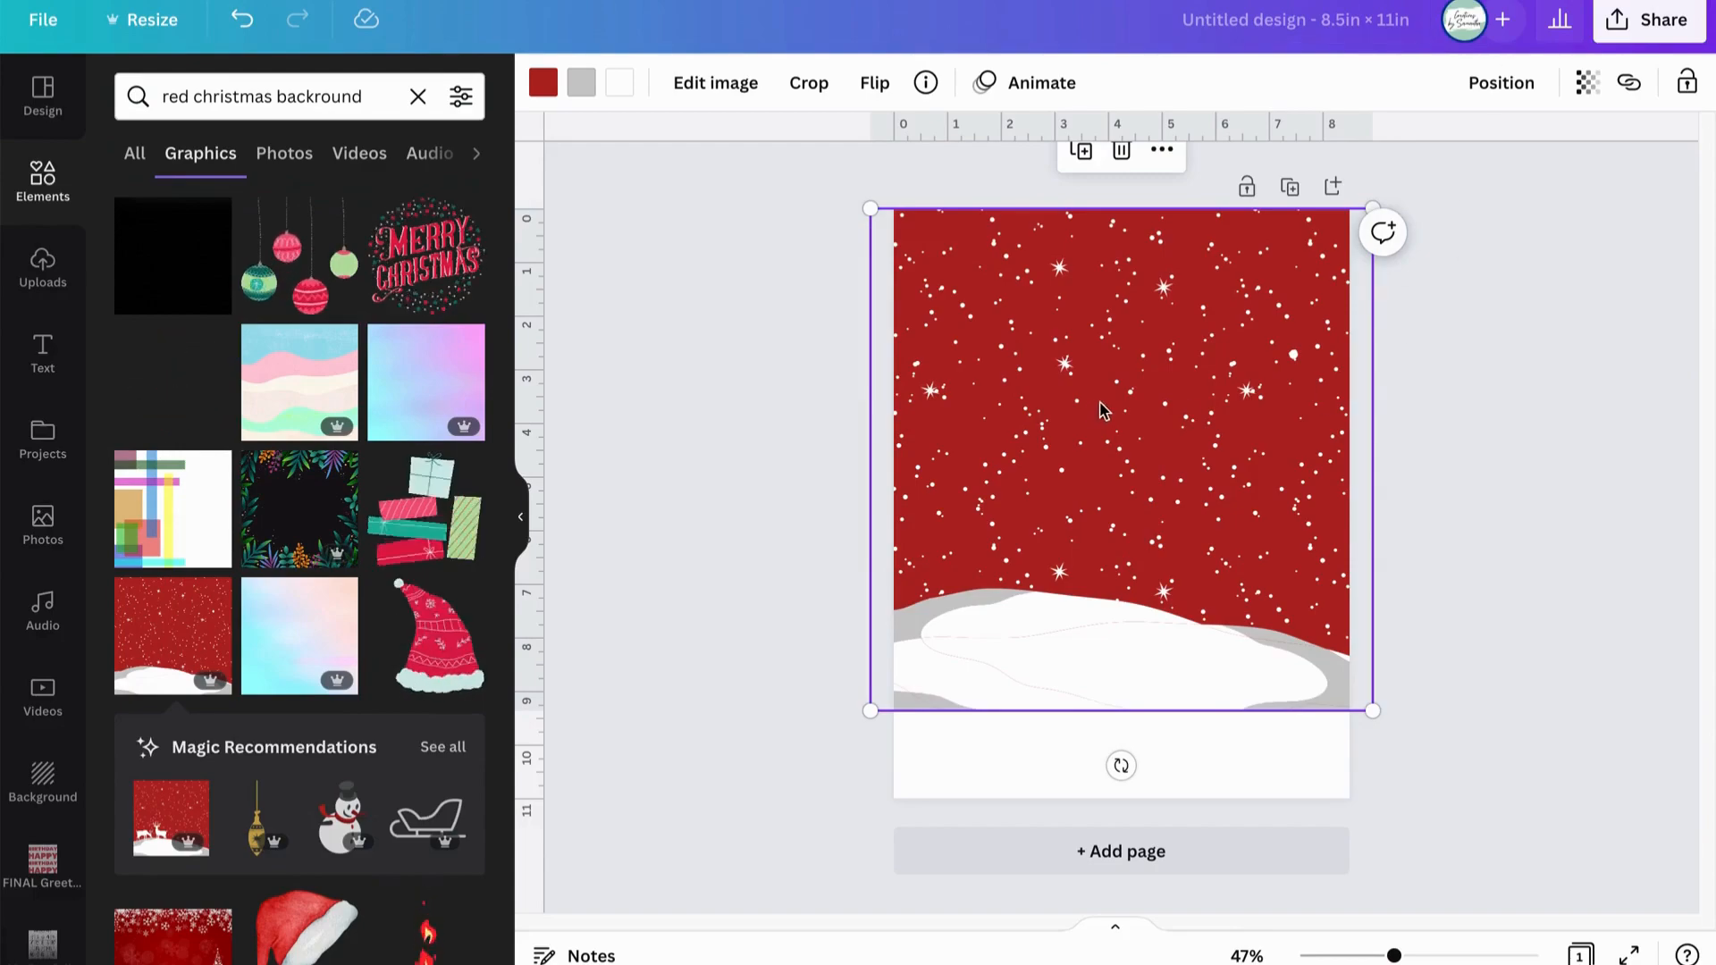
Recolour the grey part of the background's snow hill white
click(580, 82)
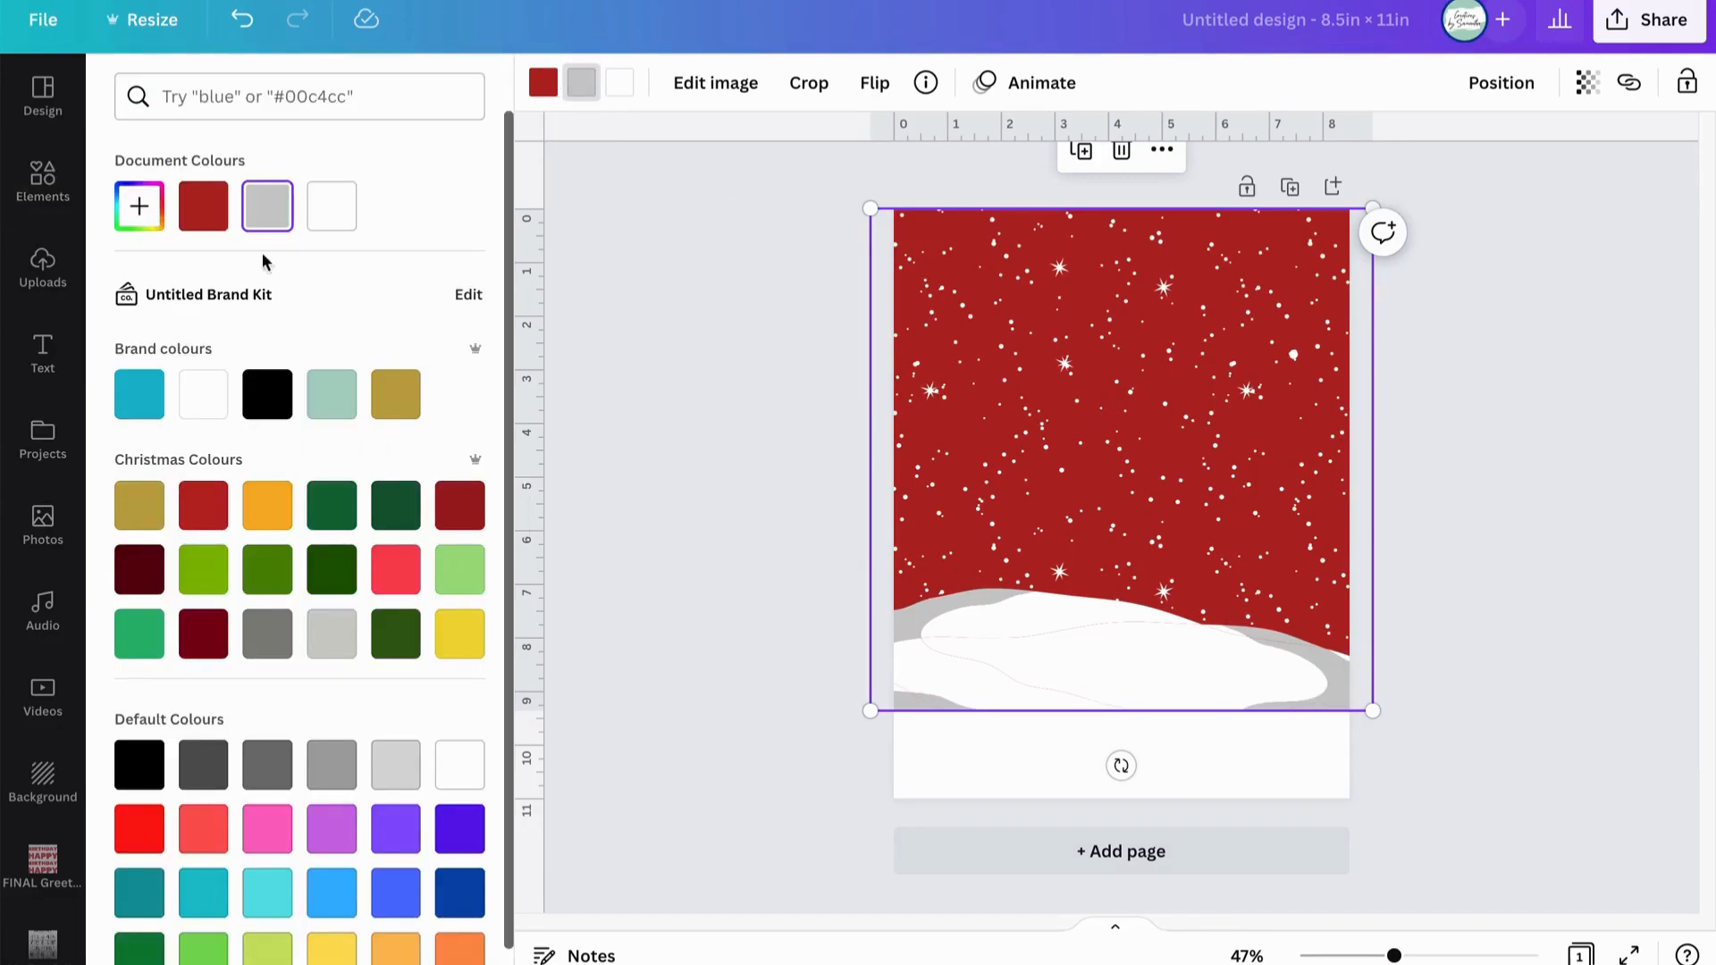
click(325, 209)
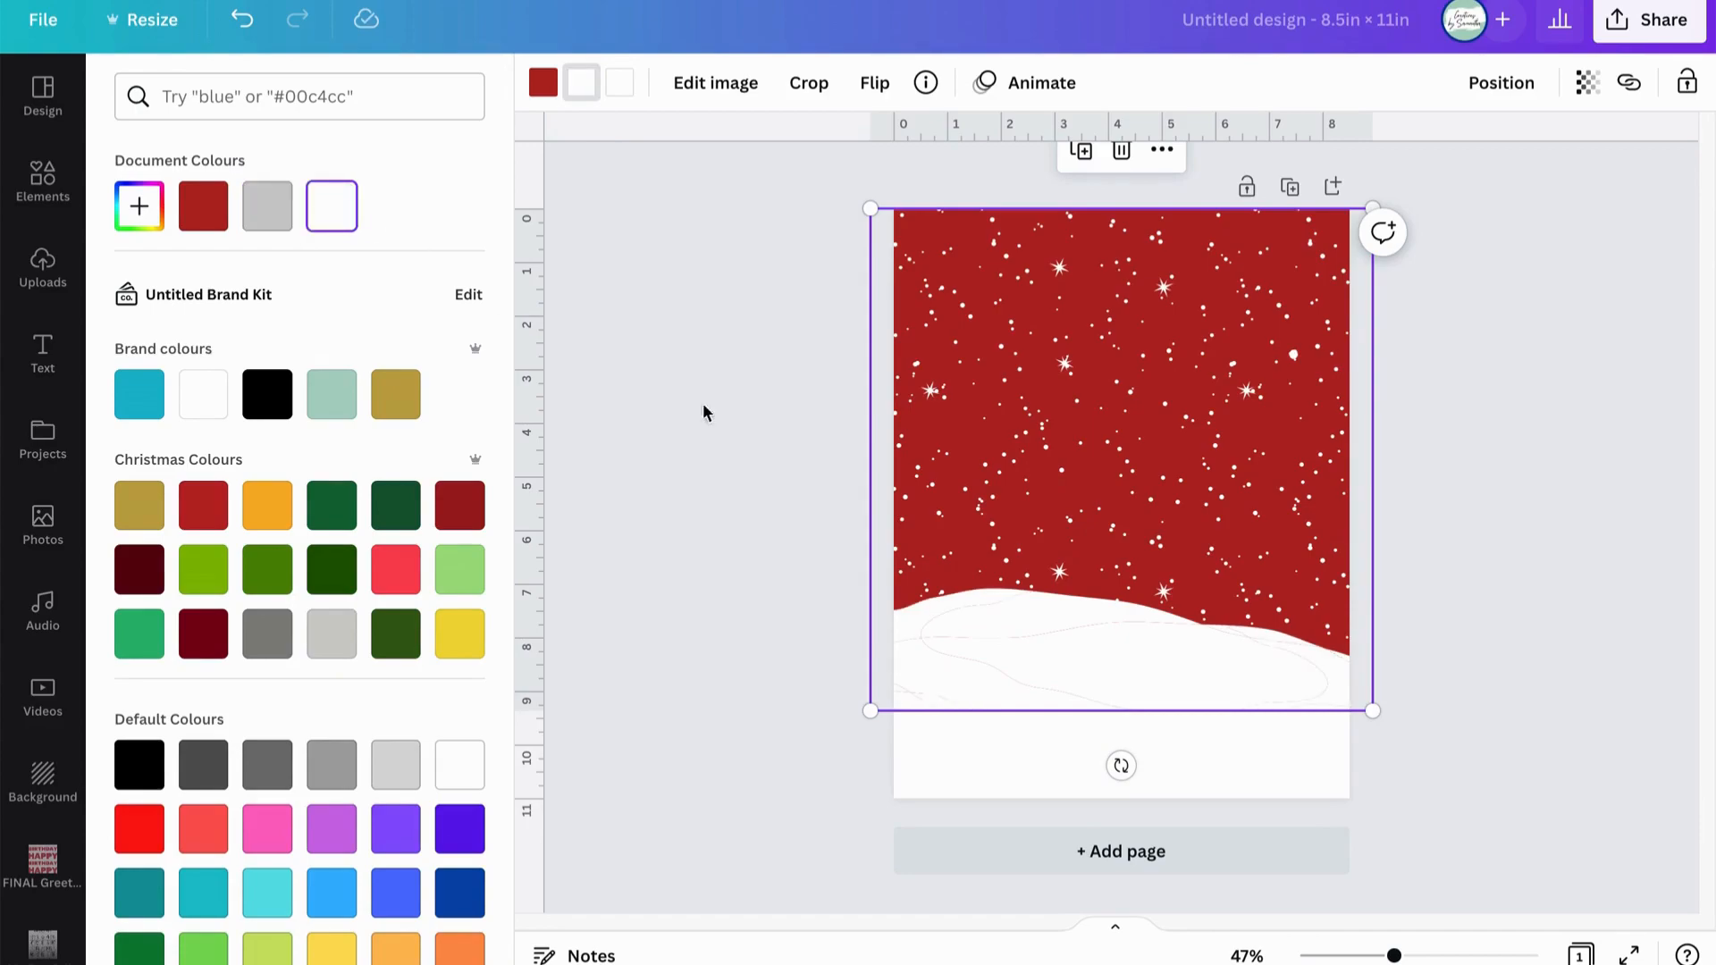
click(1448, 630)
click(1516, 583)
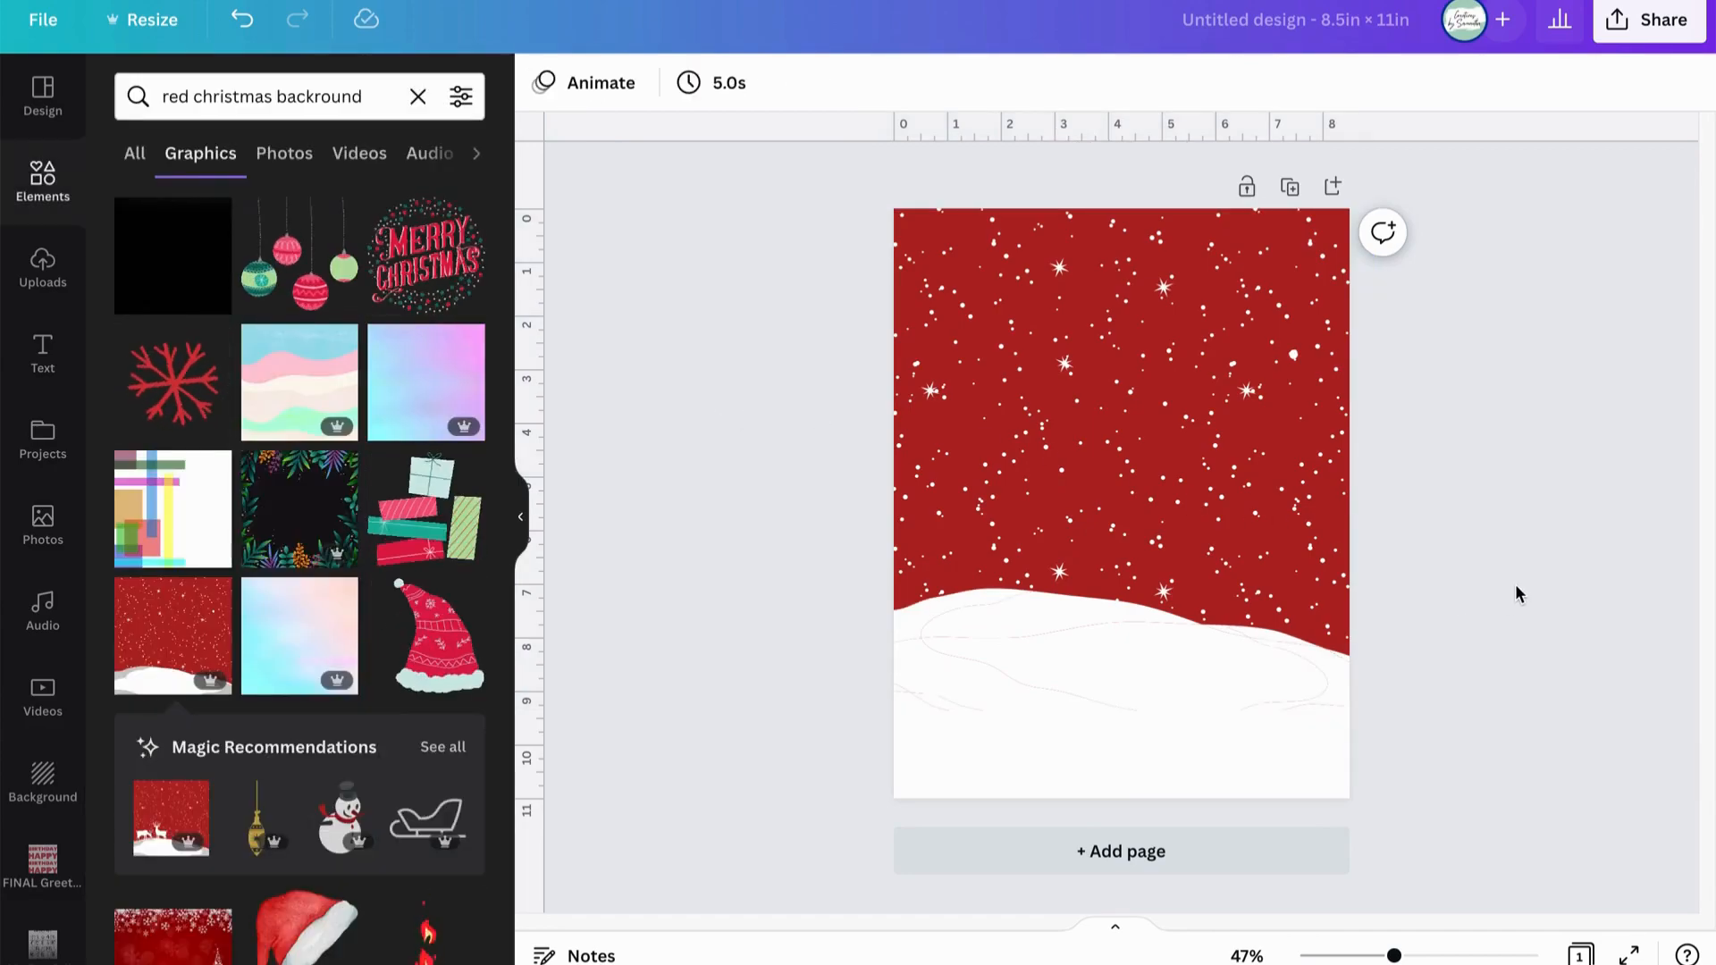
click(1180, 549)
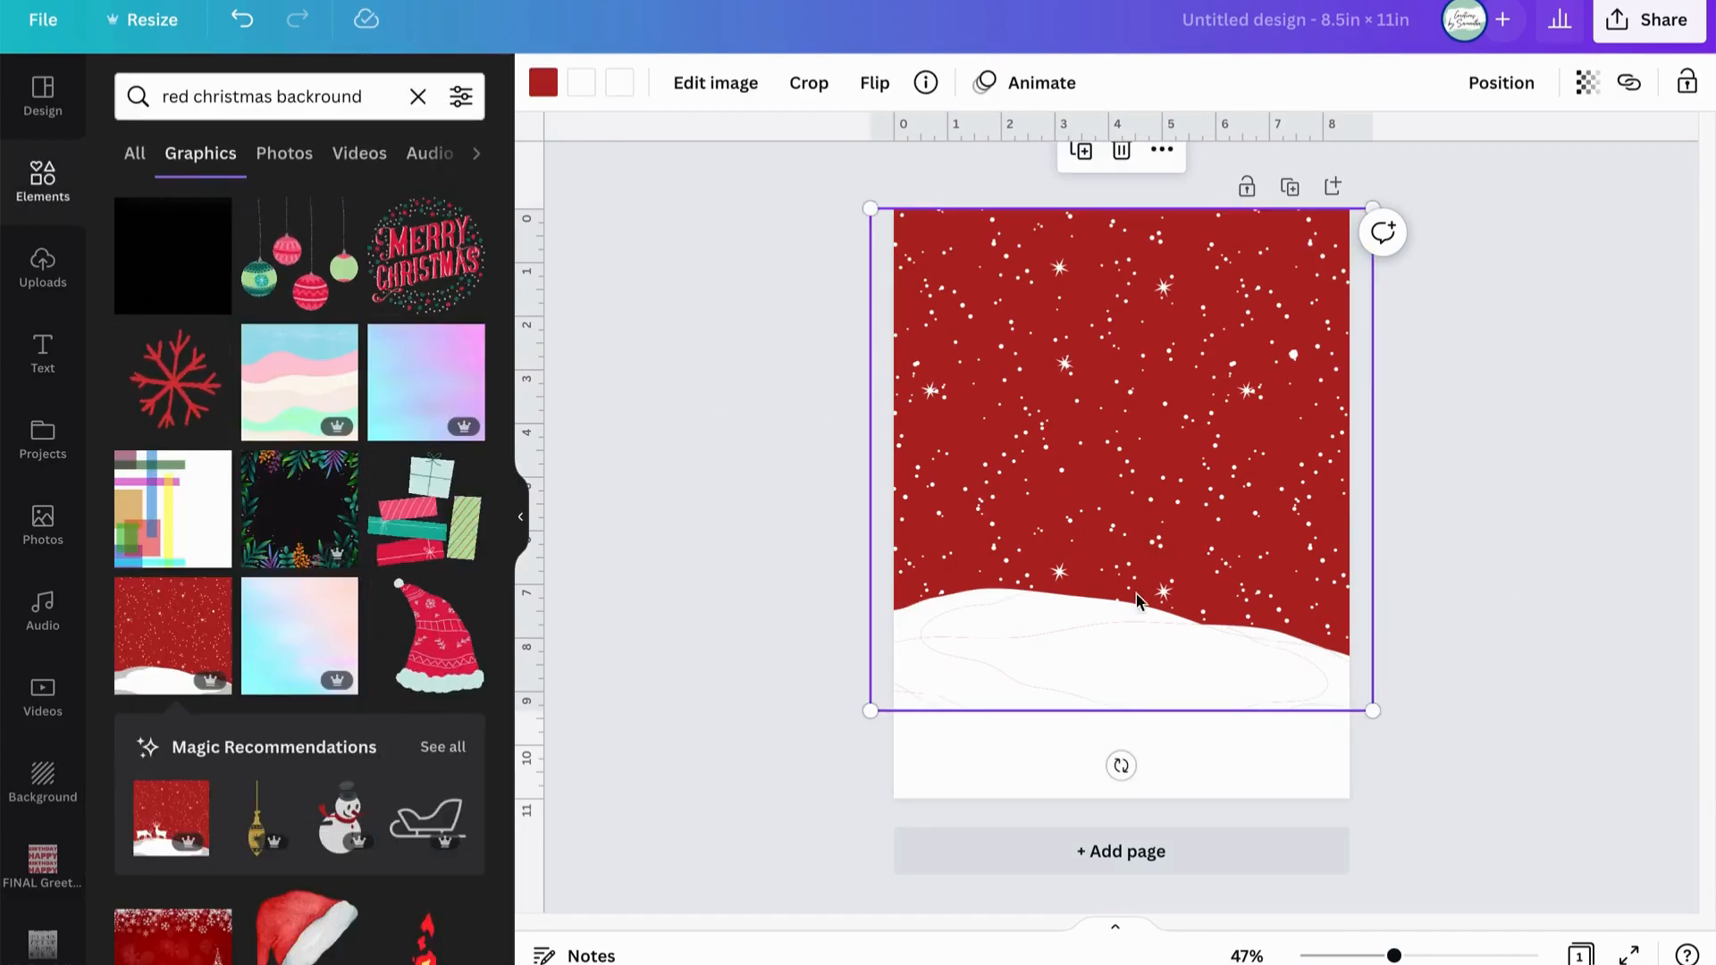
click(1551, 550)
Replace the element search with the suggested "Buildable Christmas background" query and list all its graphics
click(418, 97)
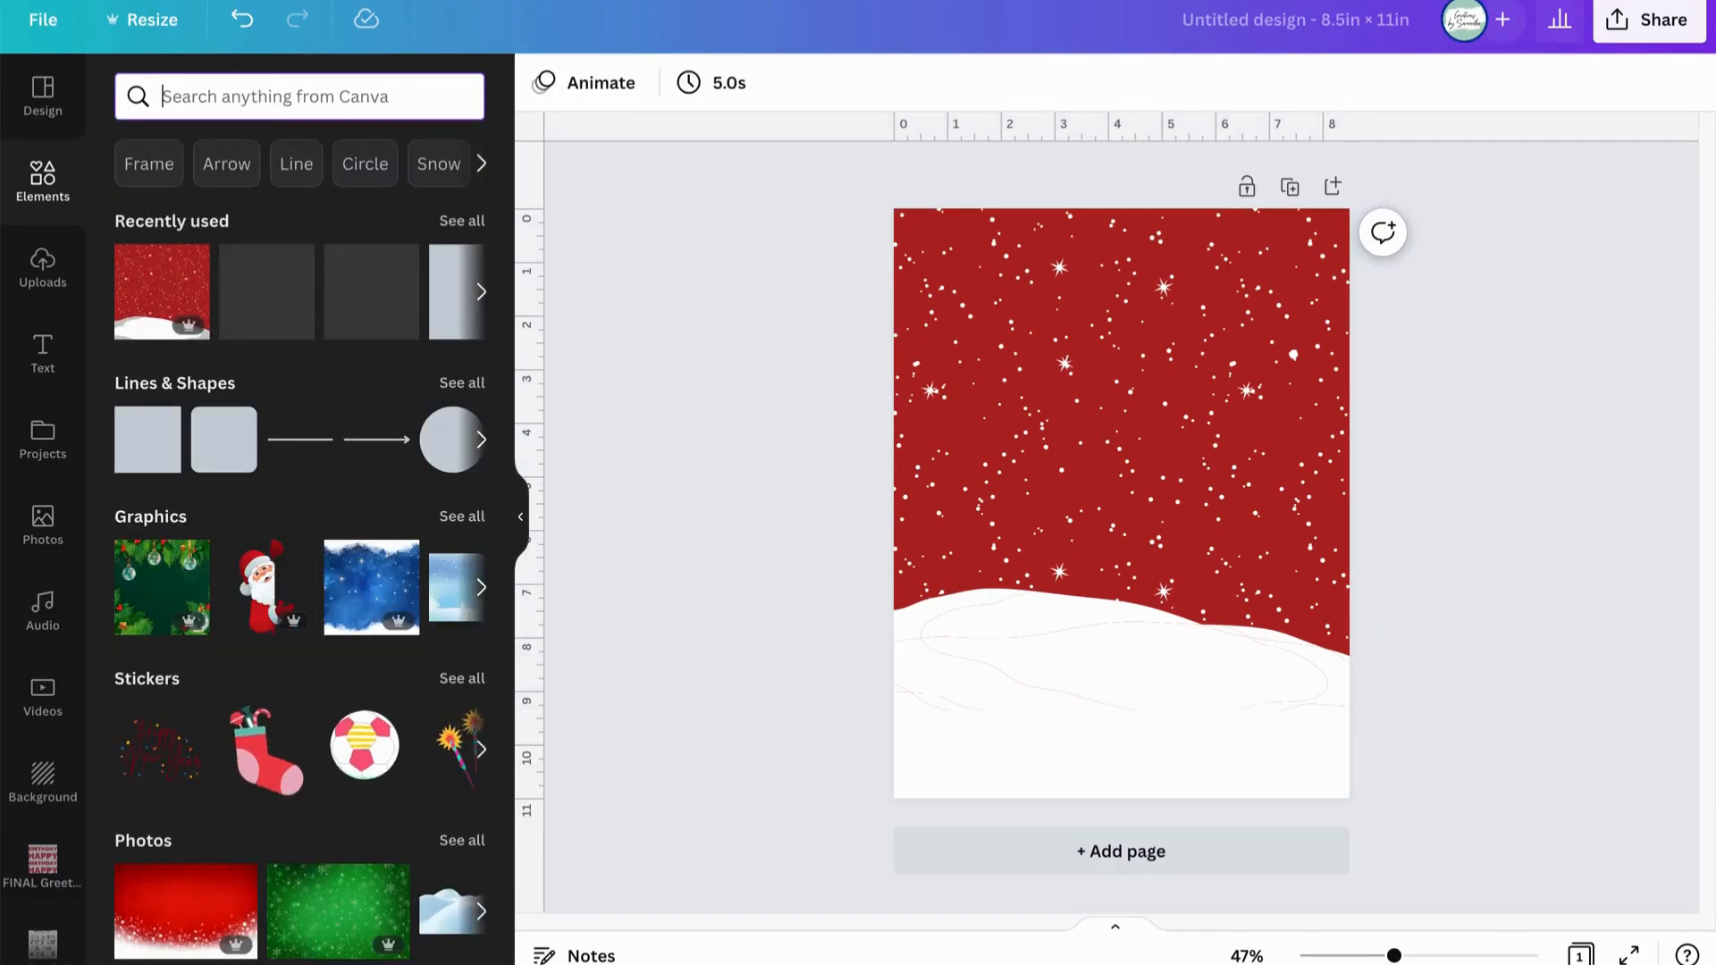
text(build)
click(279, 200)
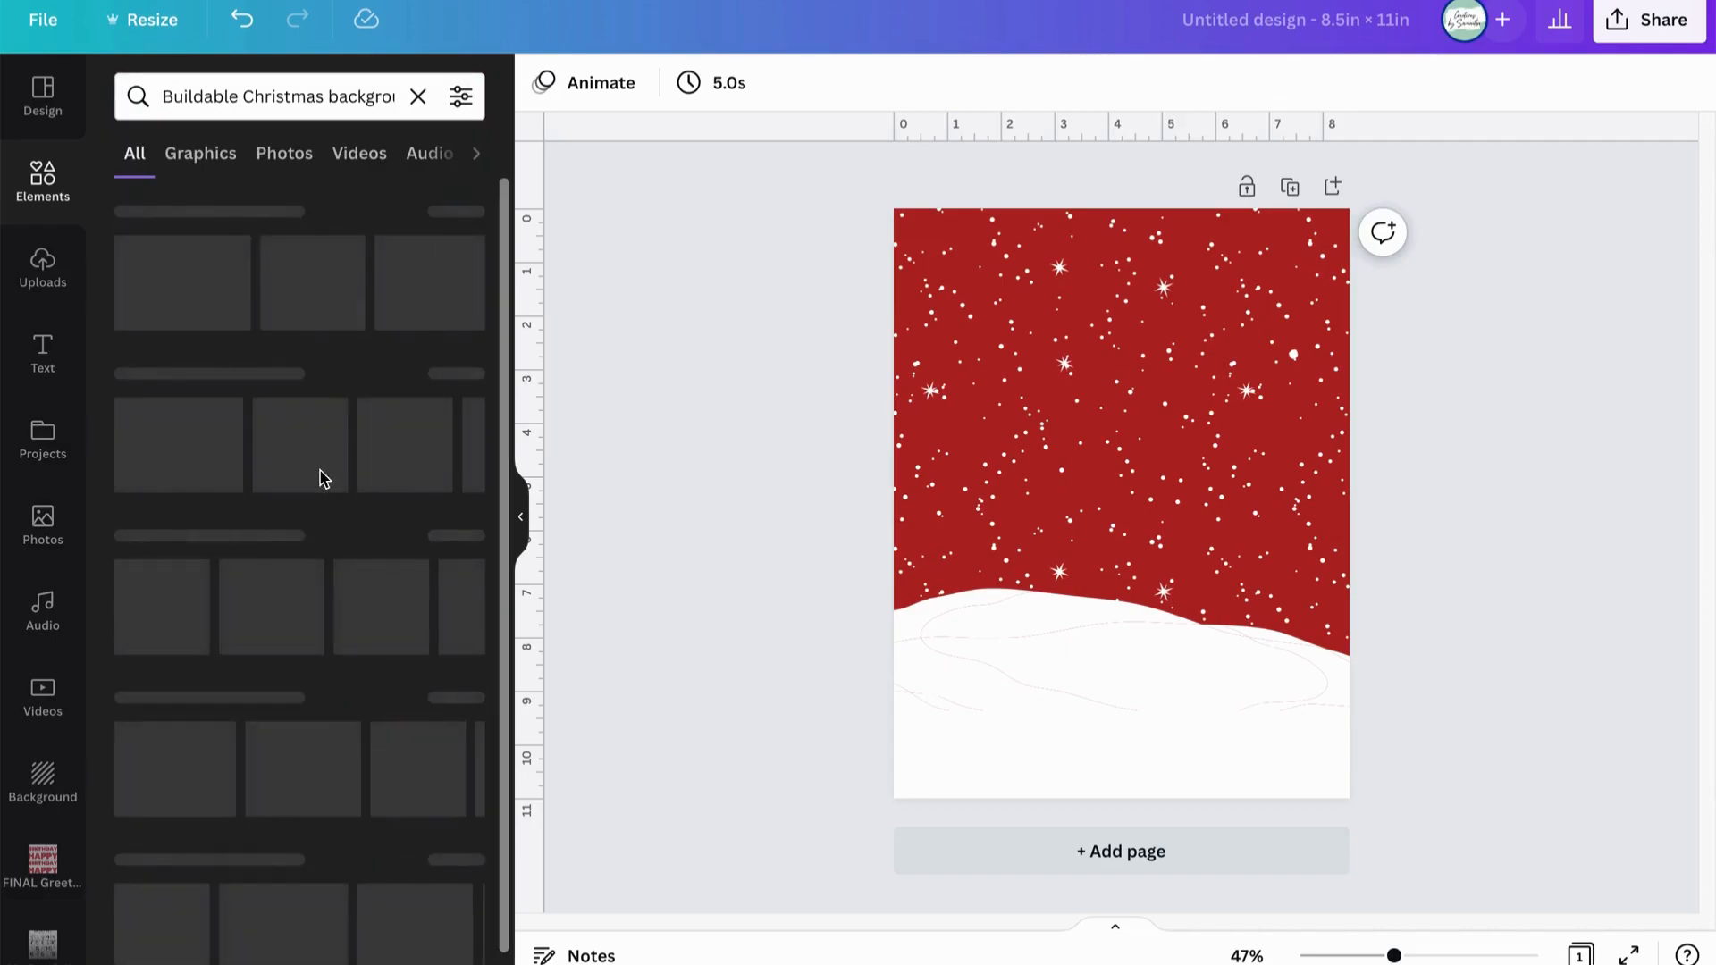
click(457, 217)
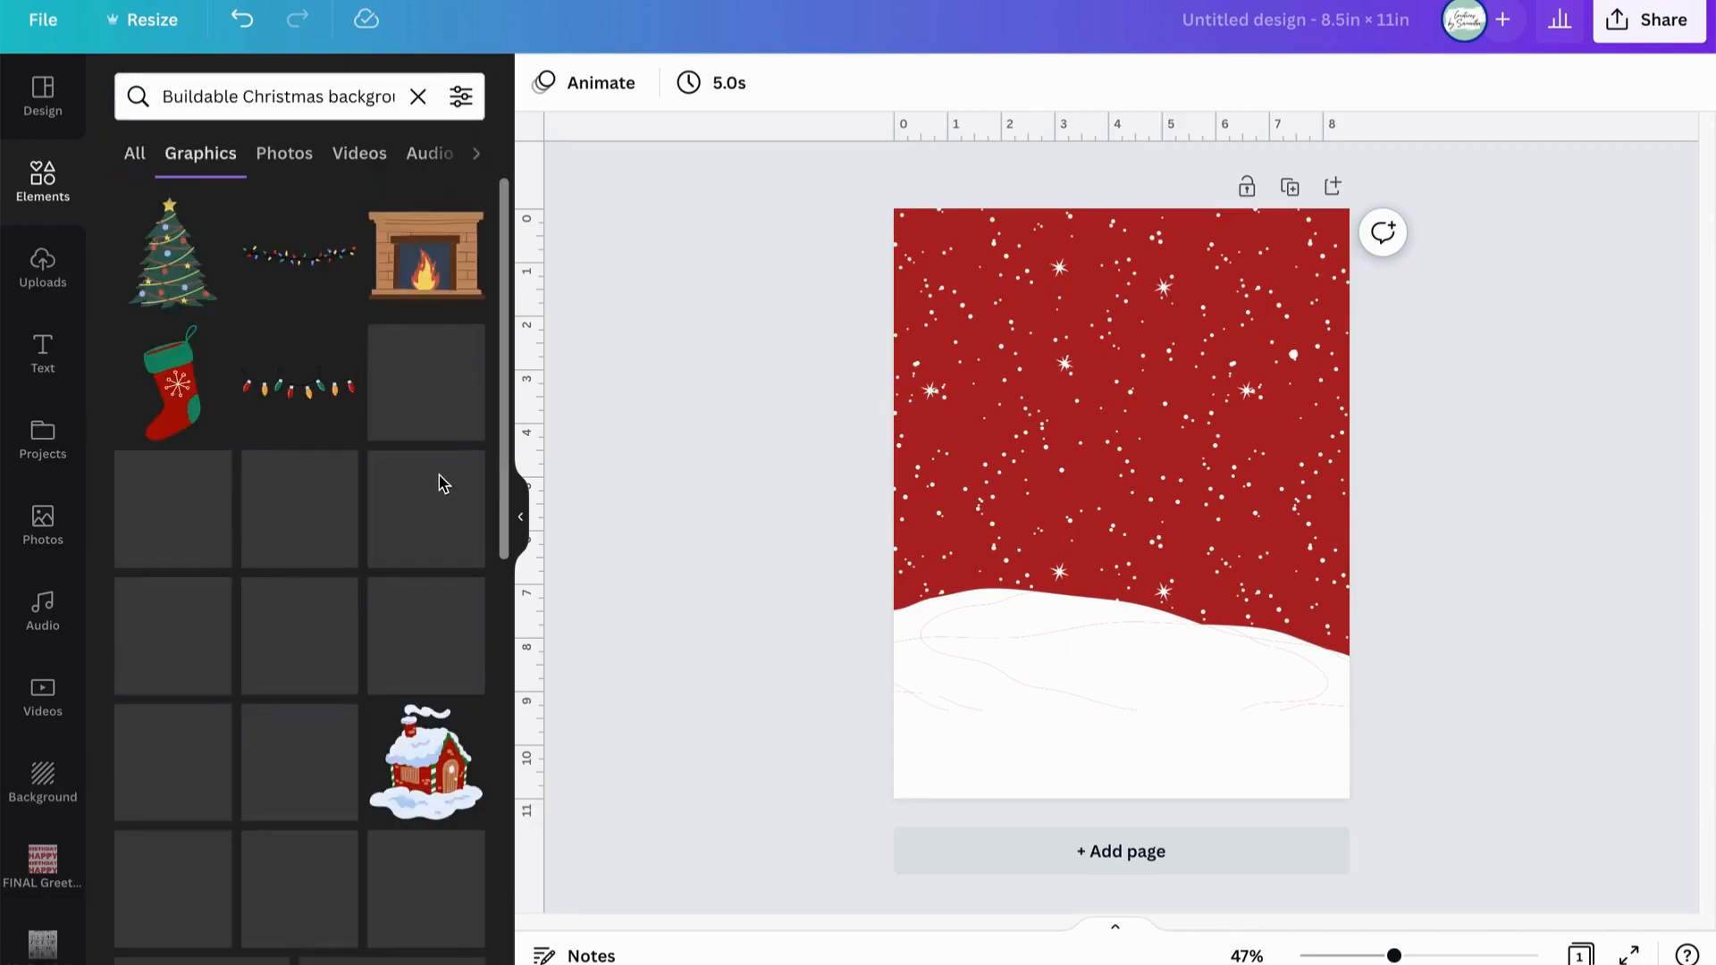
Add the red snow-covered house graphic and enlarge it over the snow hill
scroll(445, 500, down, 3)
click(465, 533)
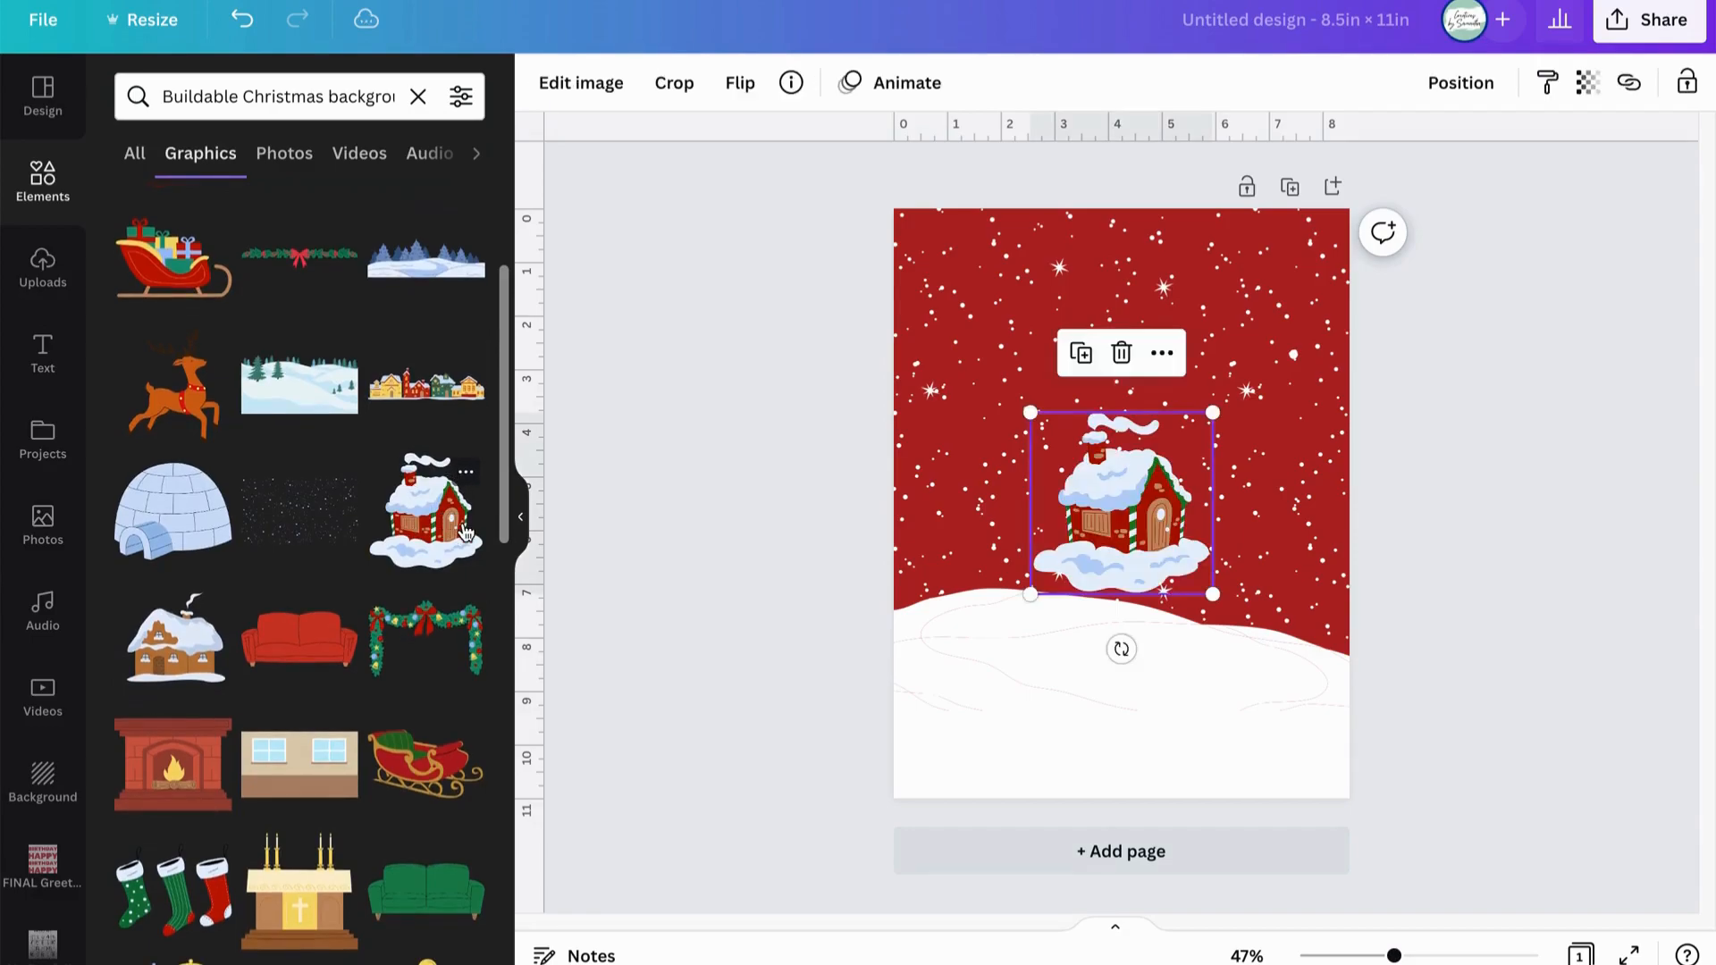
drag(1037, 581, 936, 732)
drag(1140, 549, 1239, 451)
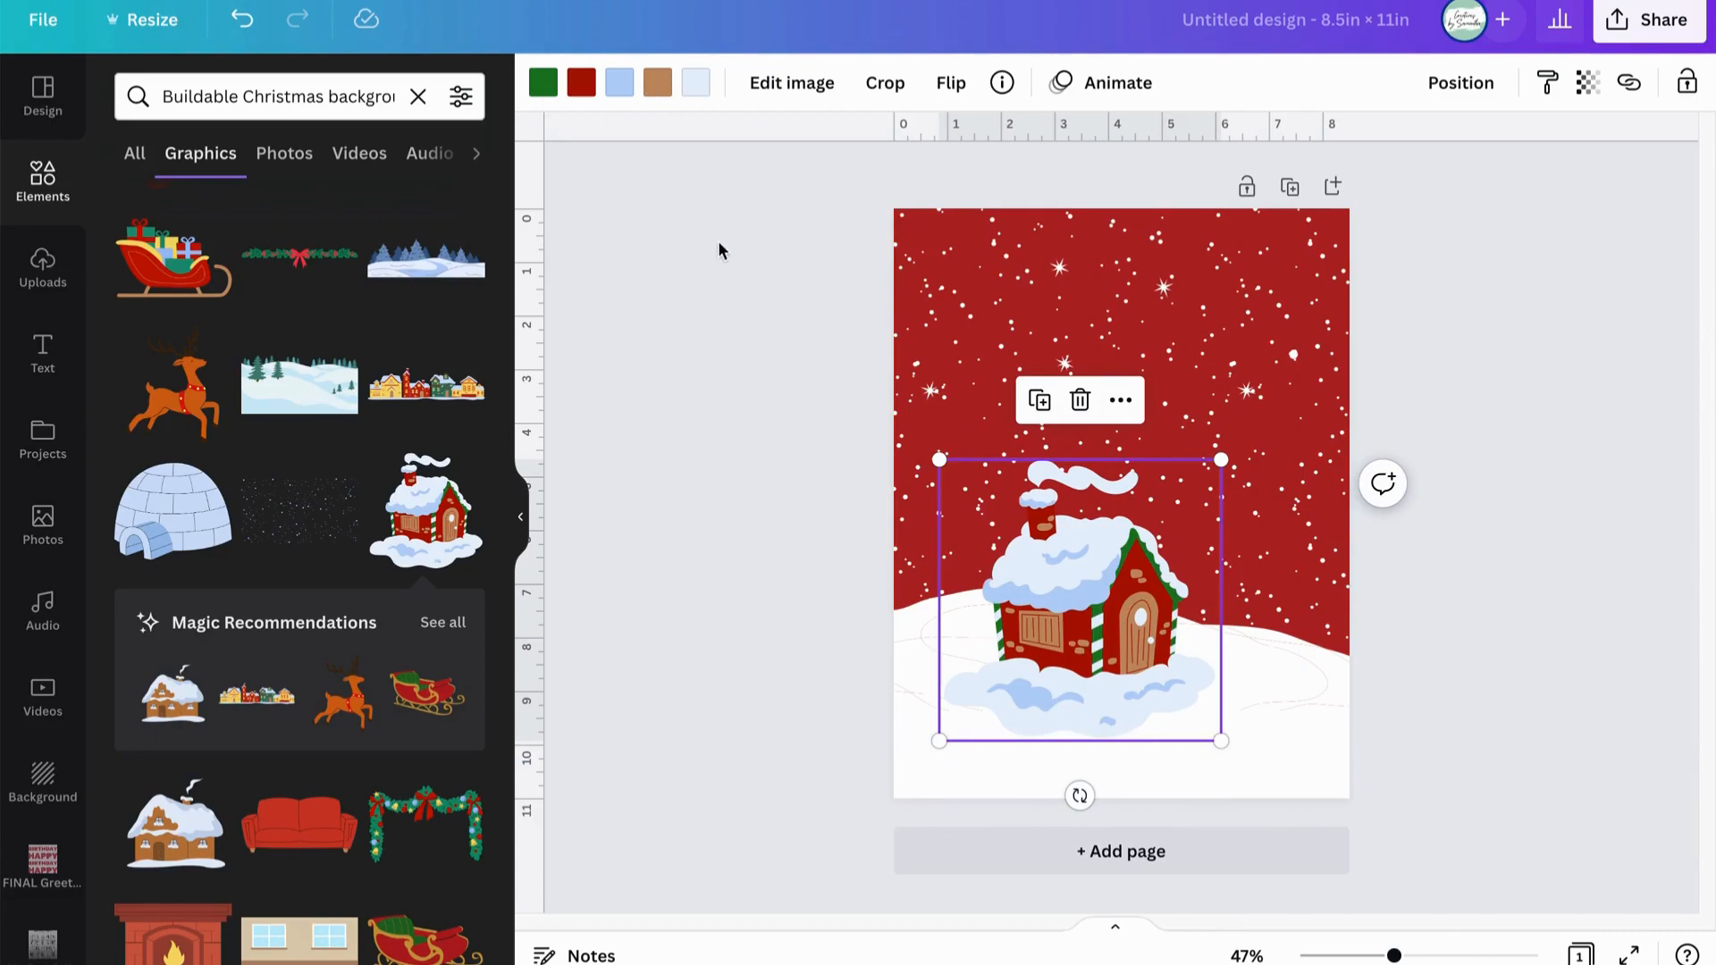
Recolour both light blue shades of the house white and move it to the lower-left corner of the page
click(630, 85)
click(203, 270)
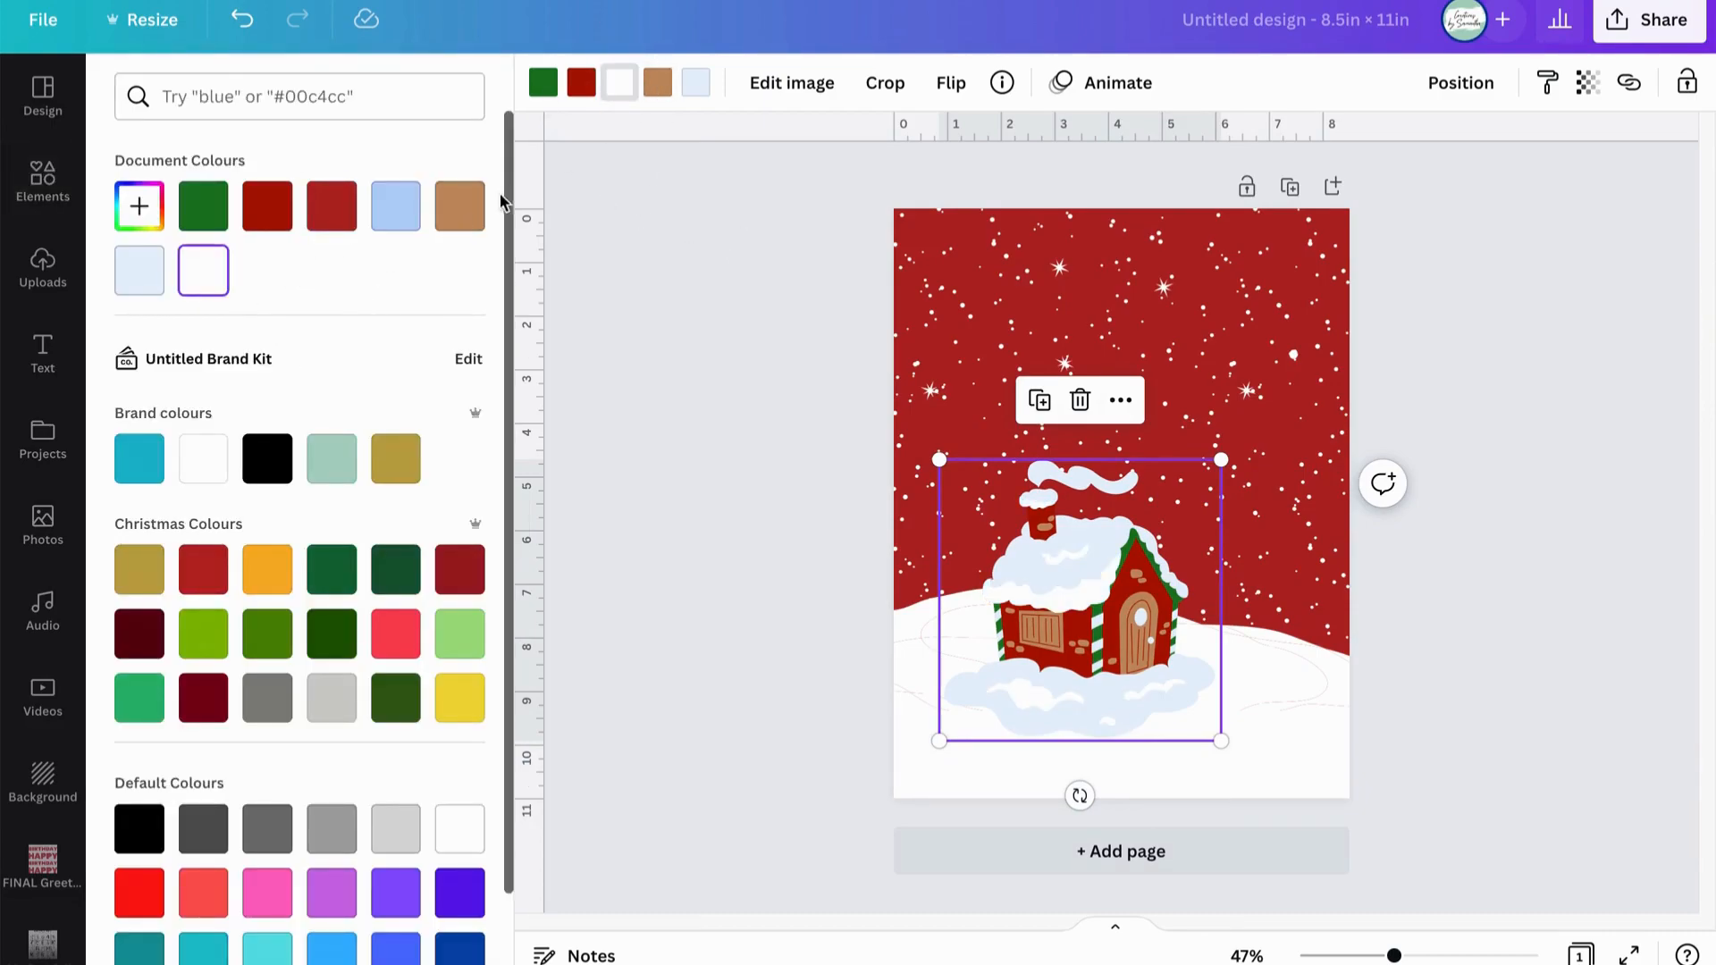
click(706, 93)
click(213, 274)
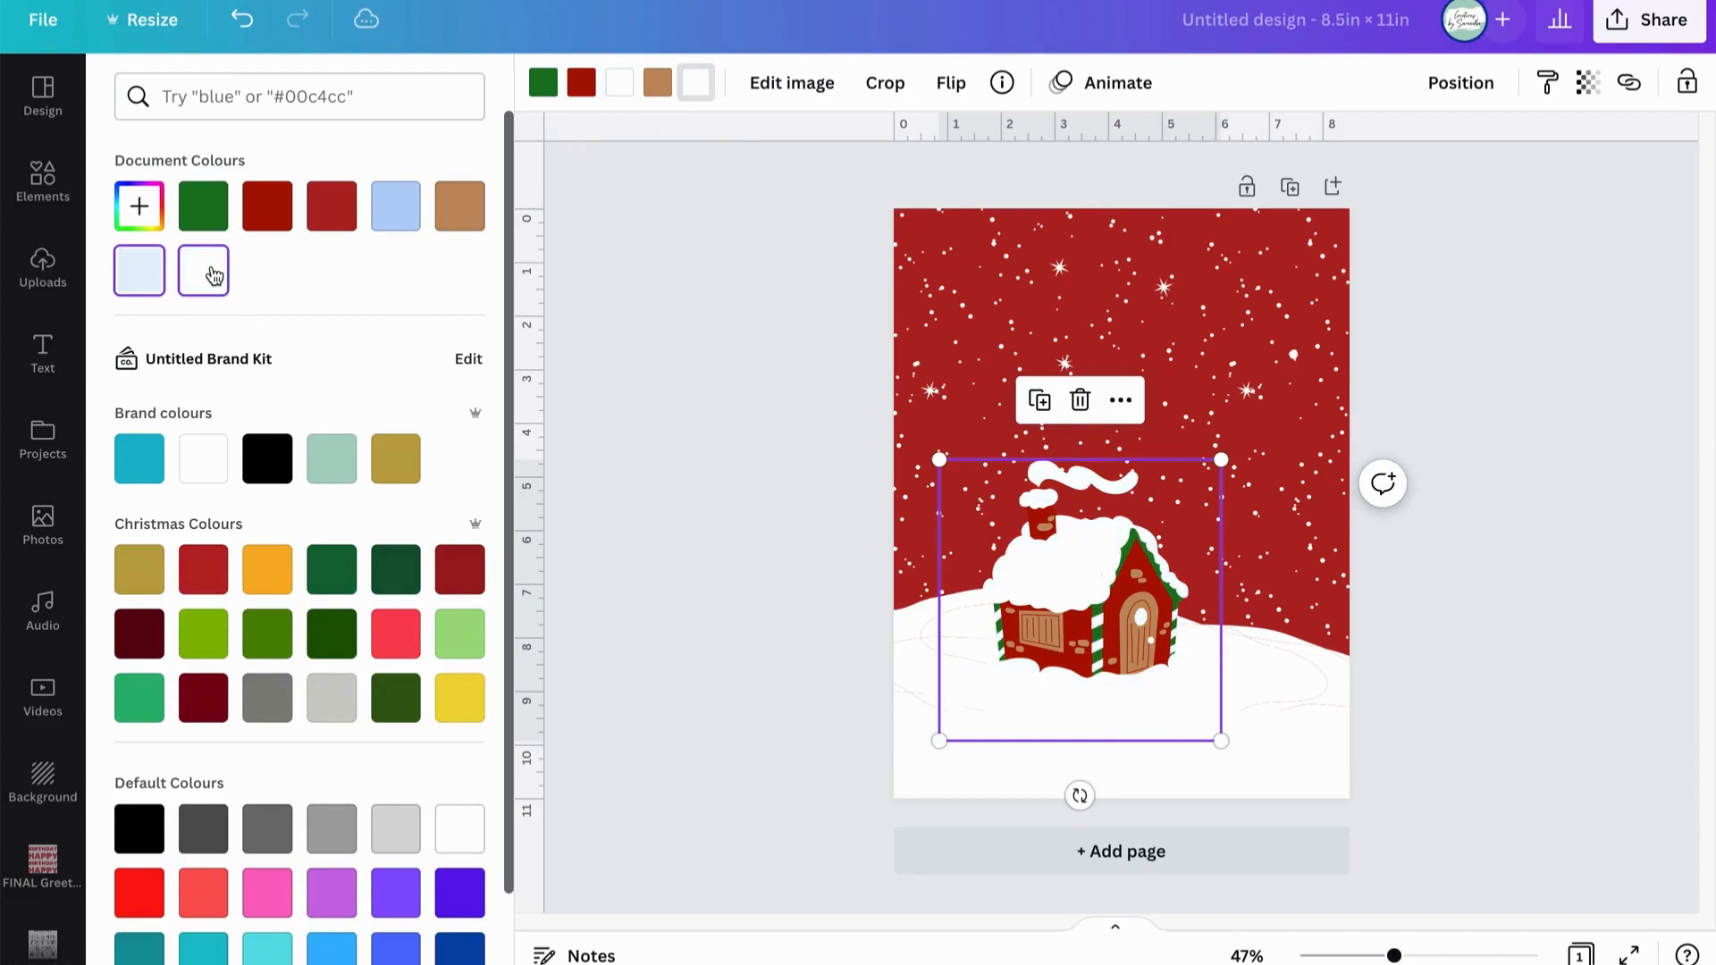
drag(1077, 590, 1022, 625)
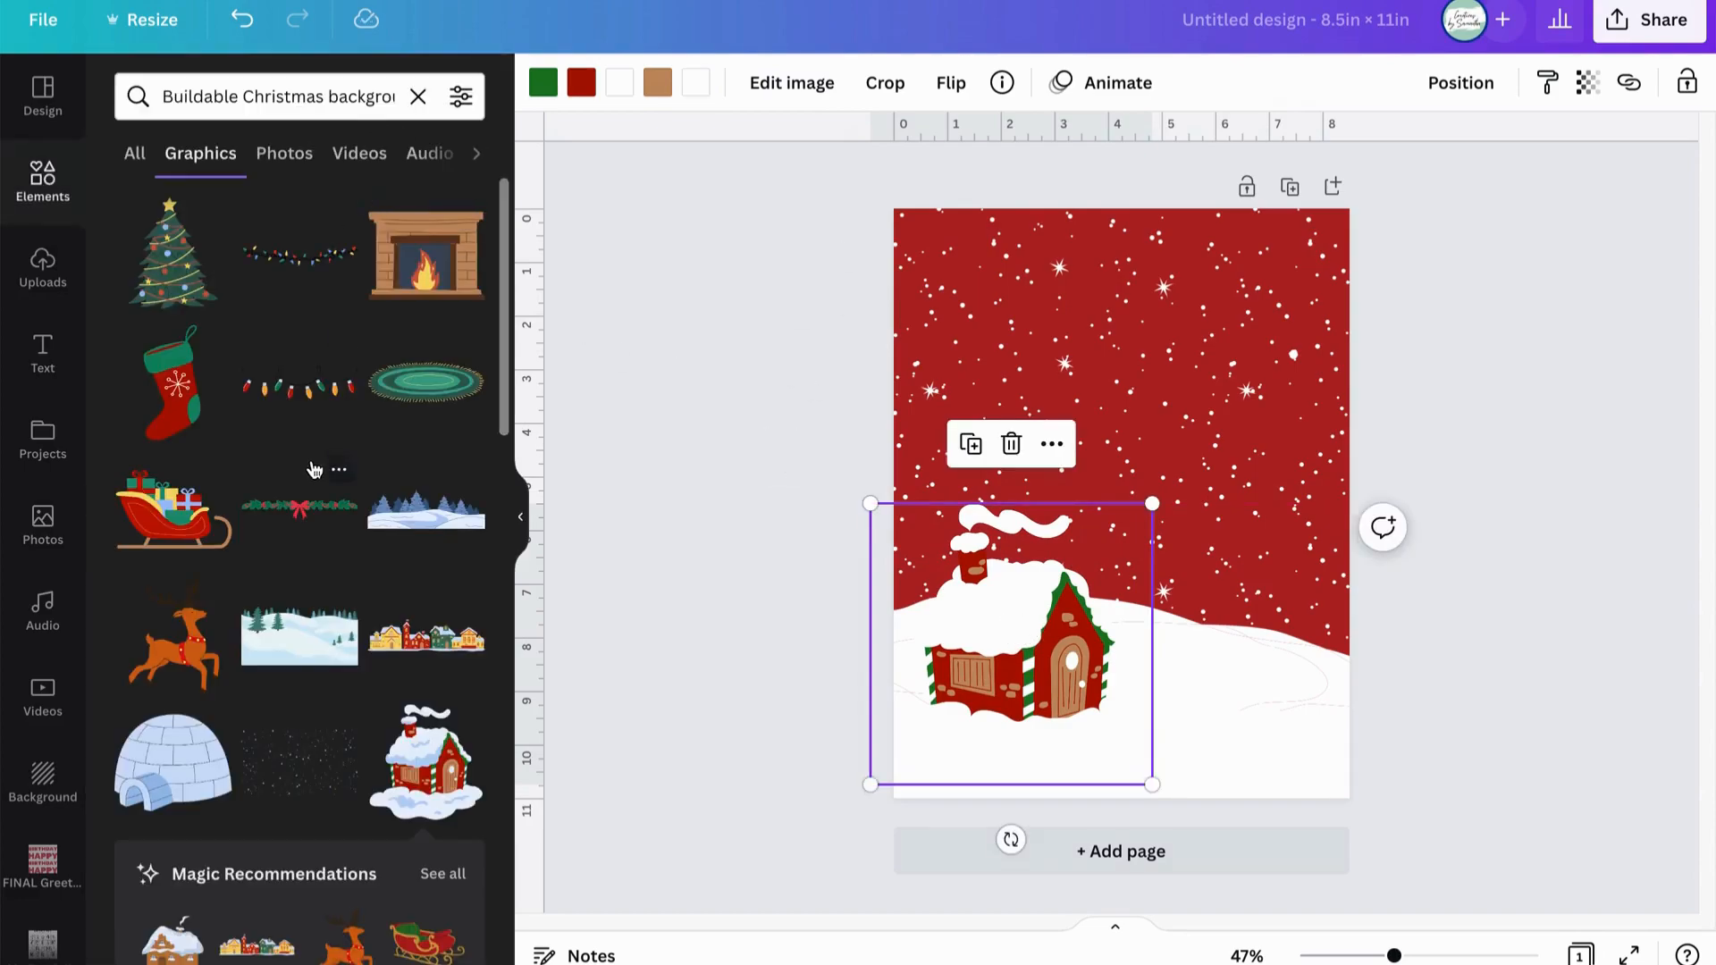
Add the North Pole sign graphic, scale it down and place it on the snow to the right of the house
scroll(314, 469, down, 10)
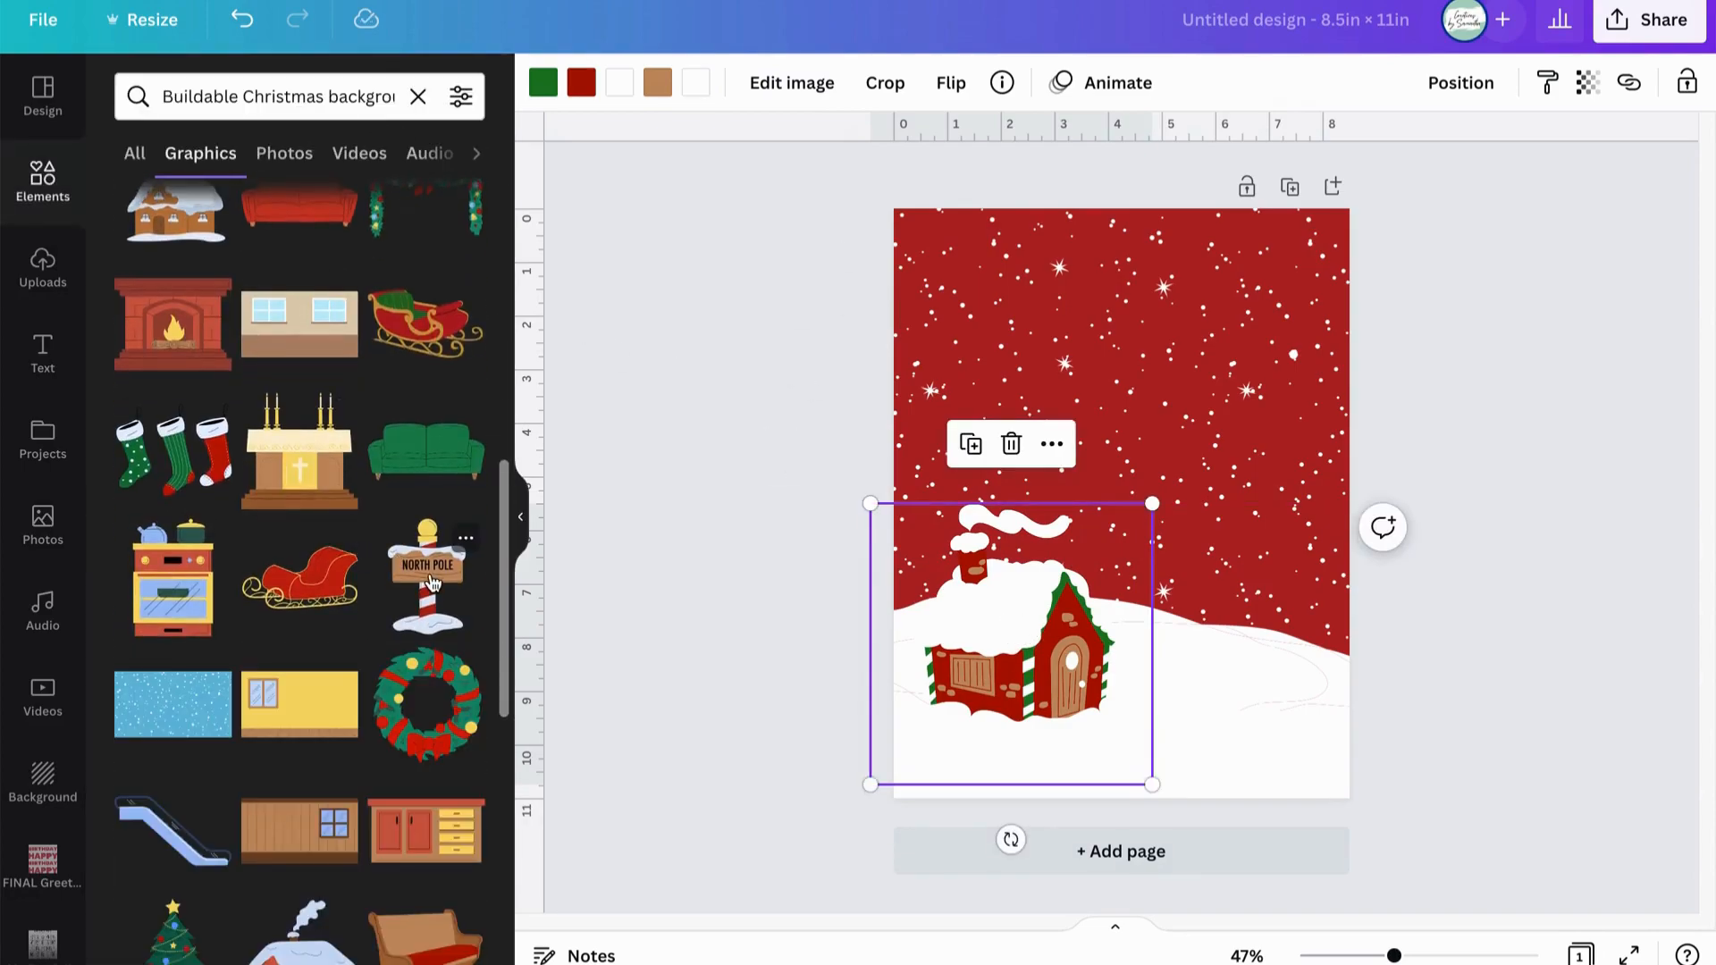
click(433, 582)
drag(1101, 491, 1247, 592)
drag(1335, 715, 1261, 681)
drag(1253, 546, 1270, 604)
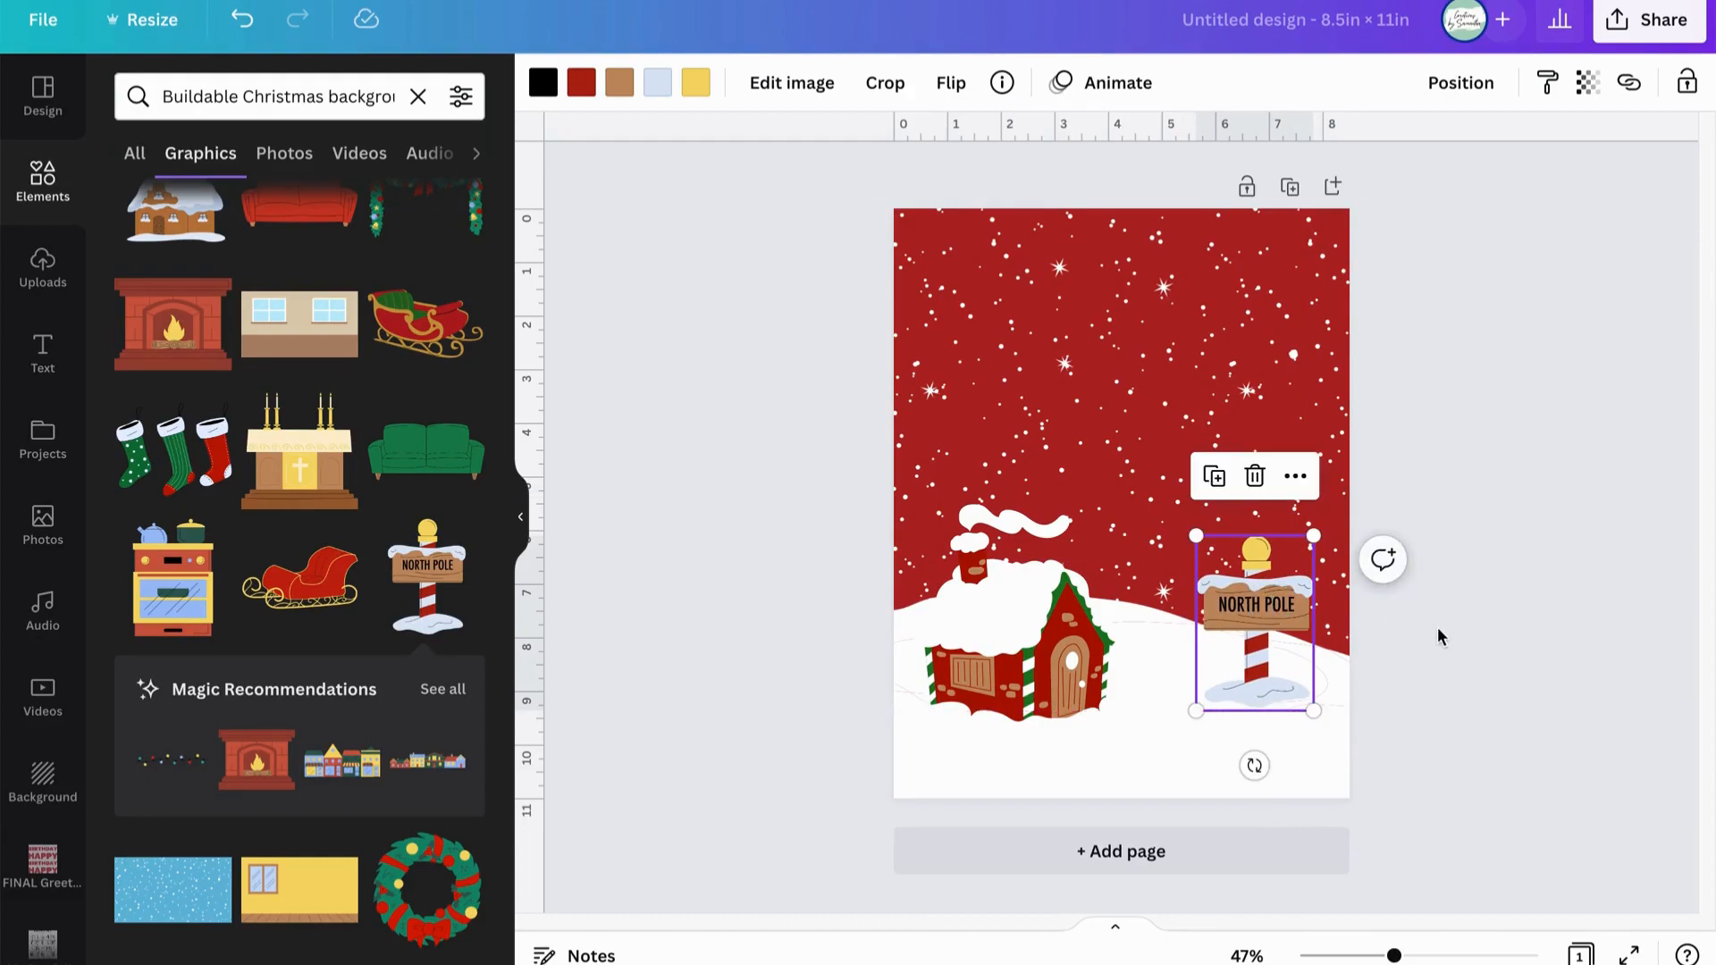
Recolour the pale blue snow on the North Pole sign white
click(656, 82)
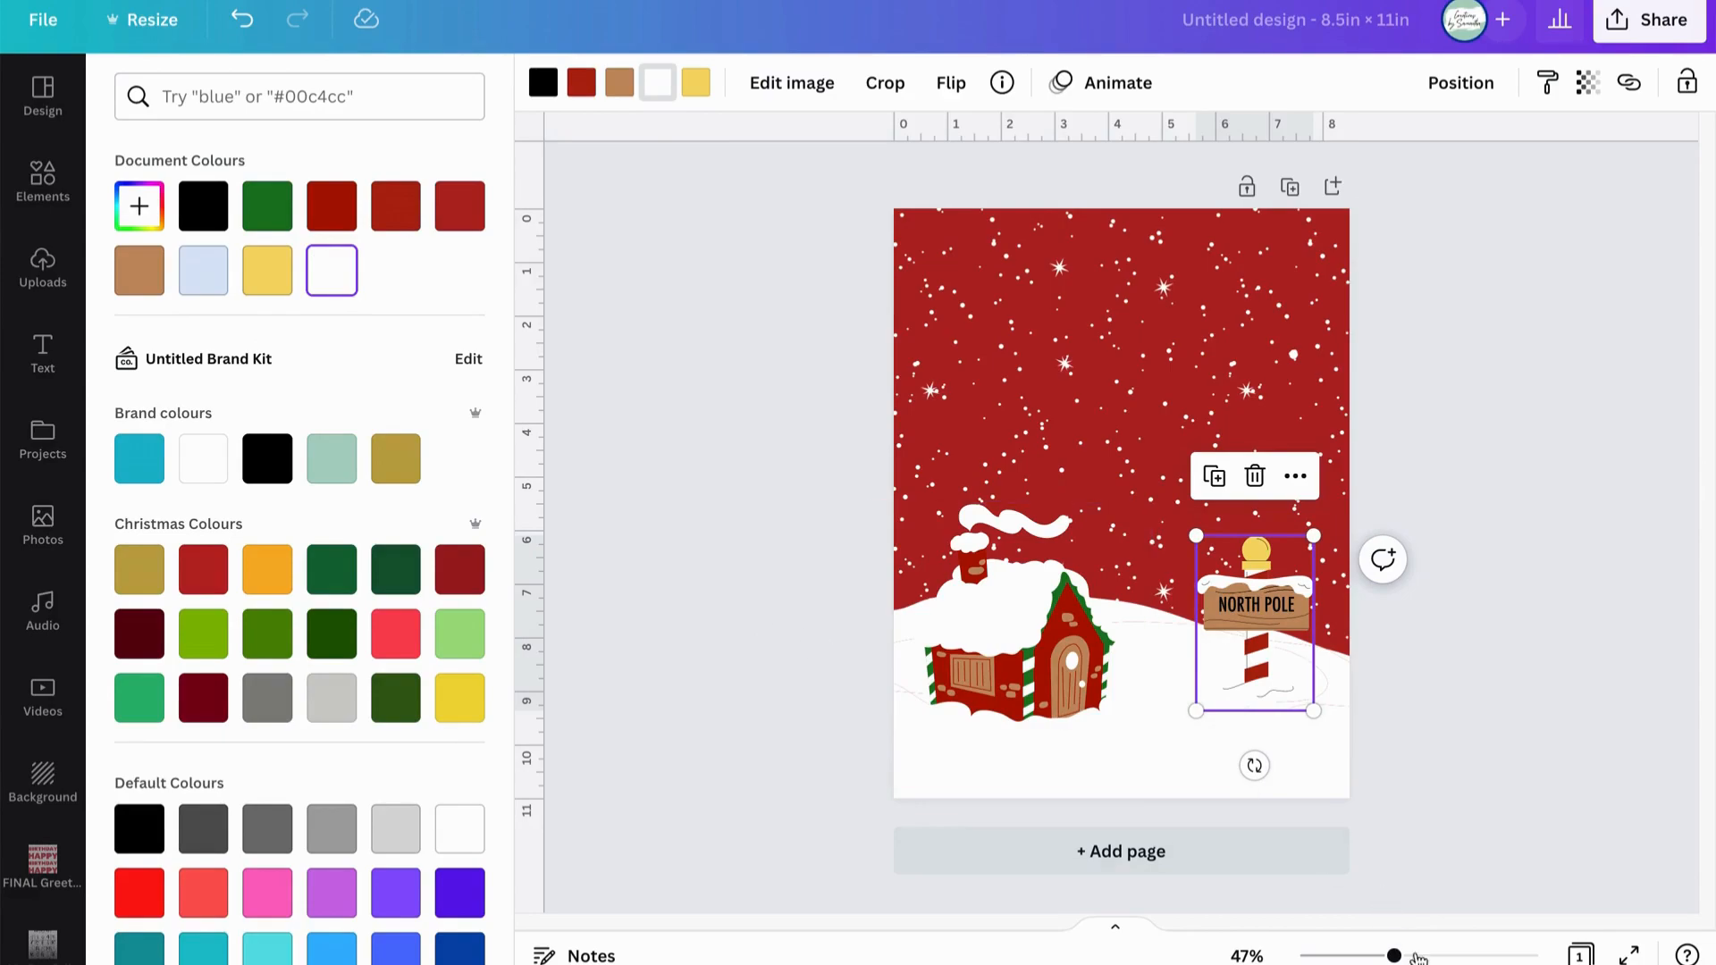
drag(1406, 959, 1412, 959)
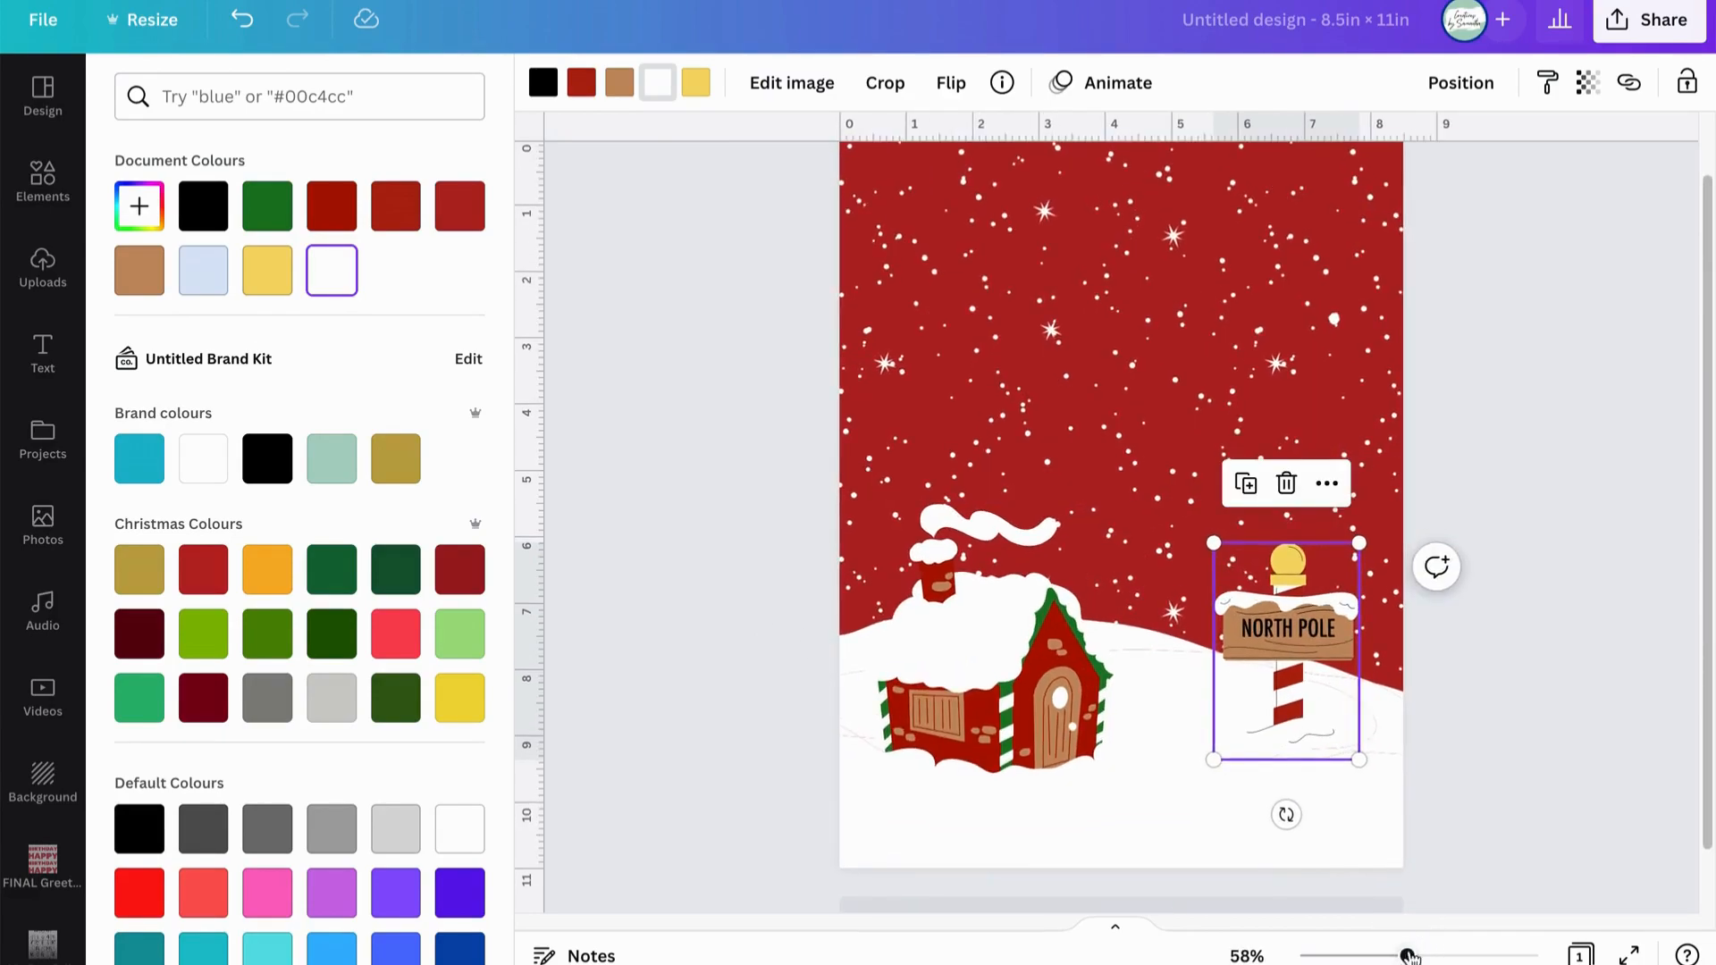
click(1504, 751)
Add a square shape, fill it white and reduce its height to a narrow strip
click(22, 203)
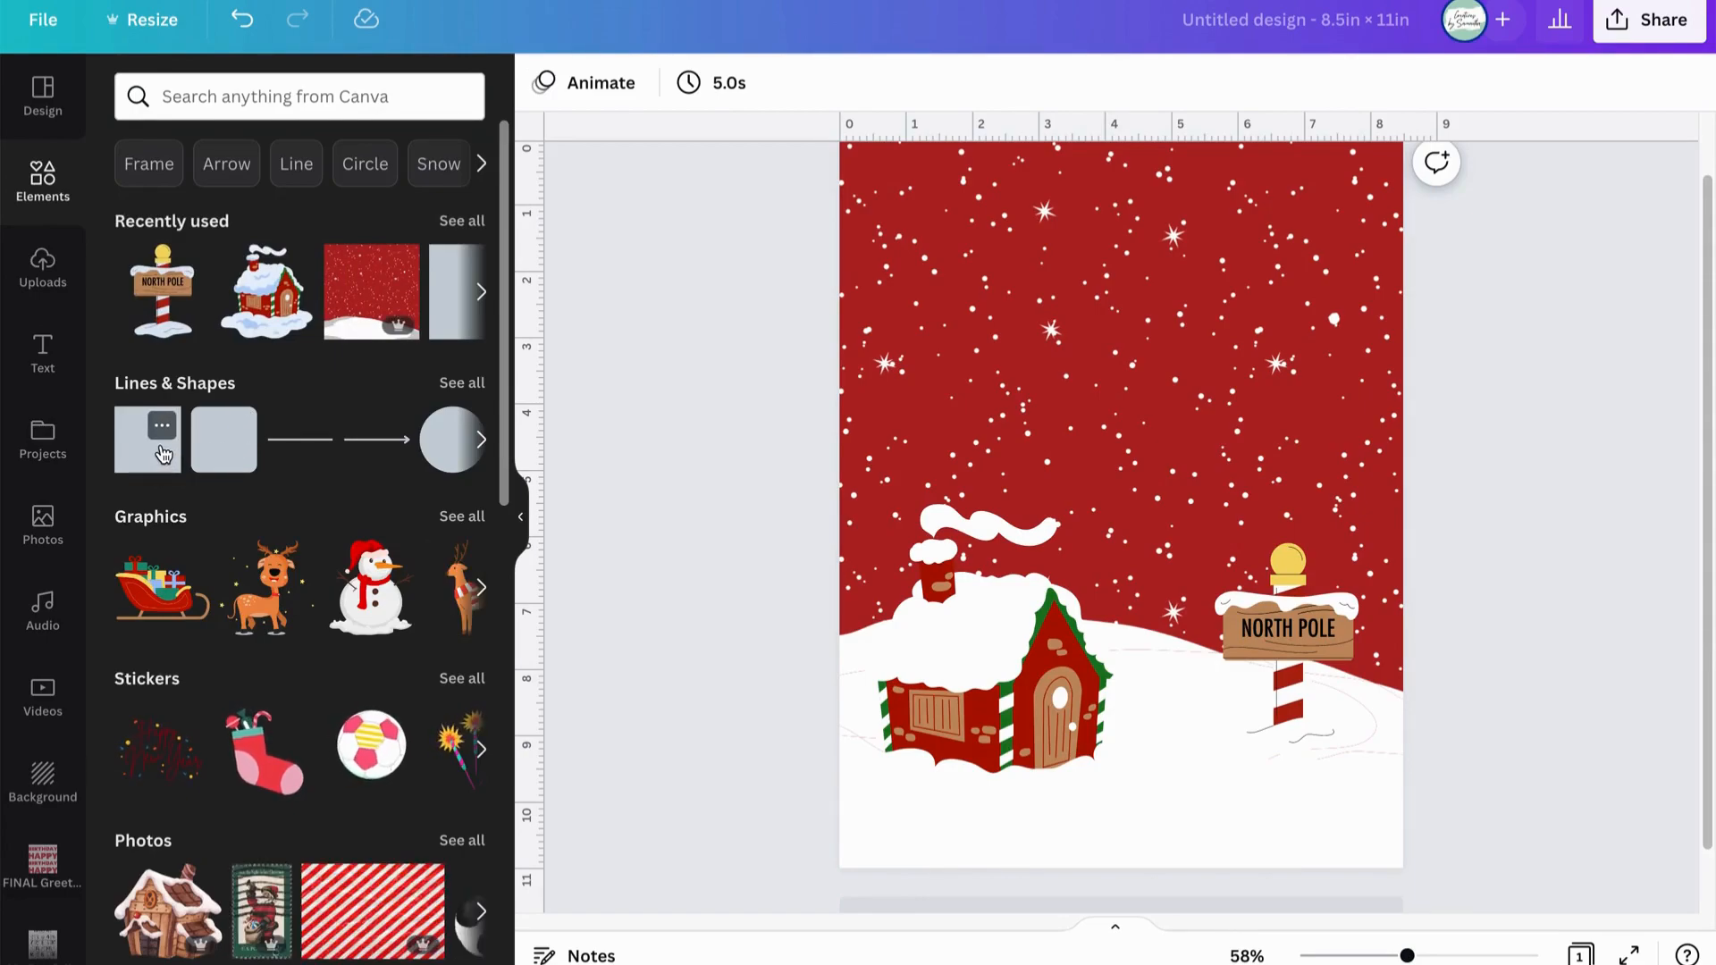
click(152, 446)
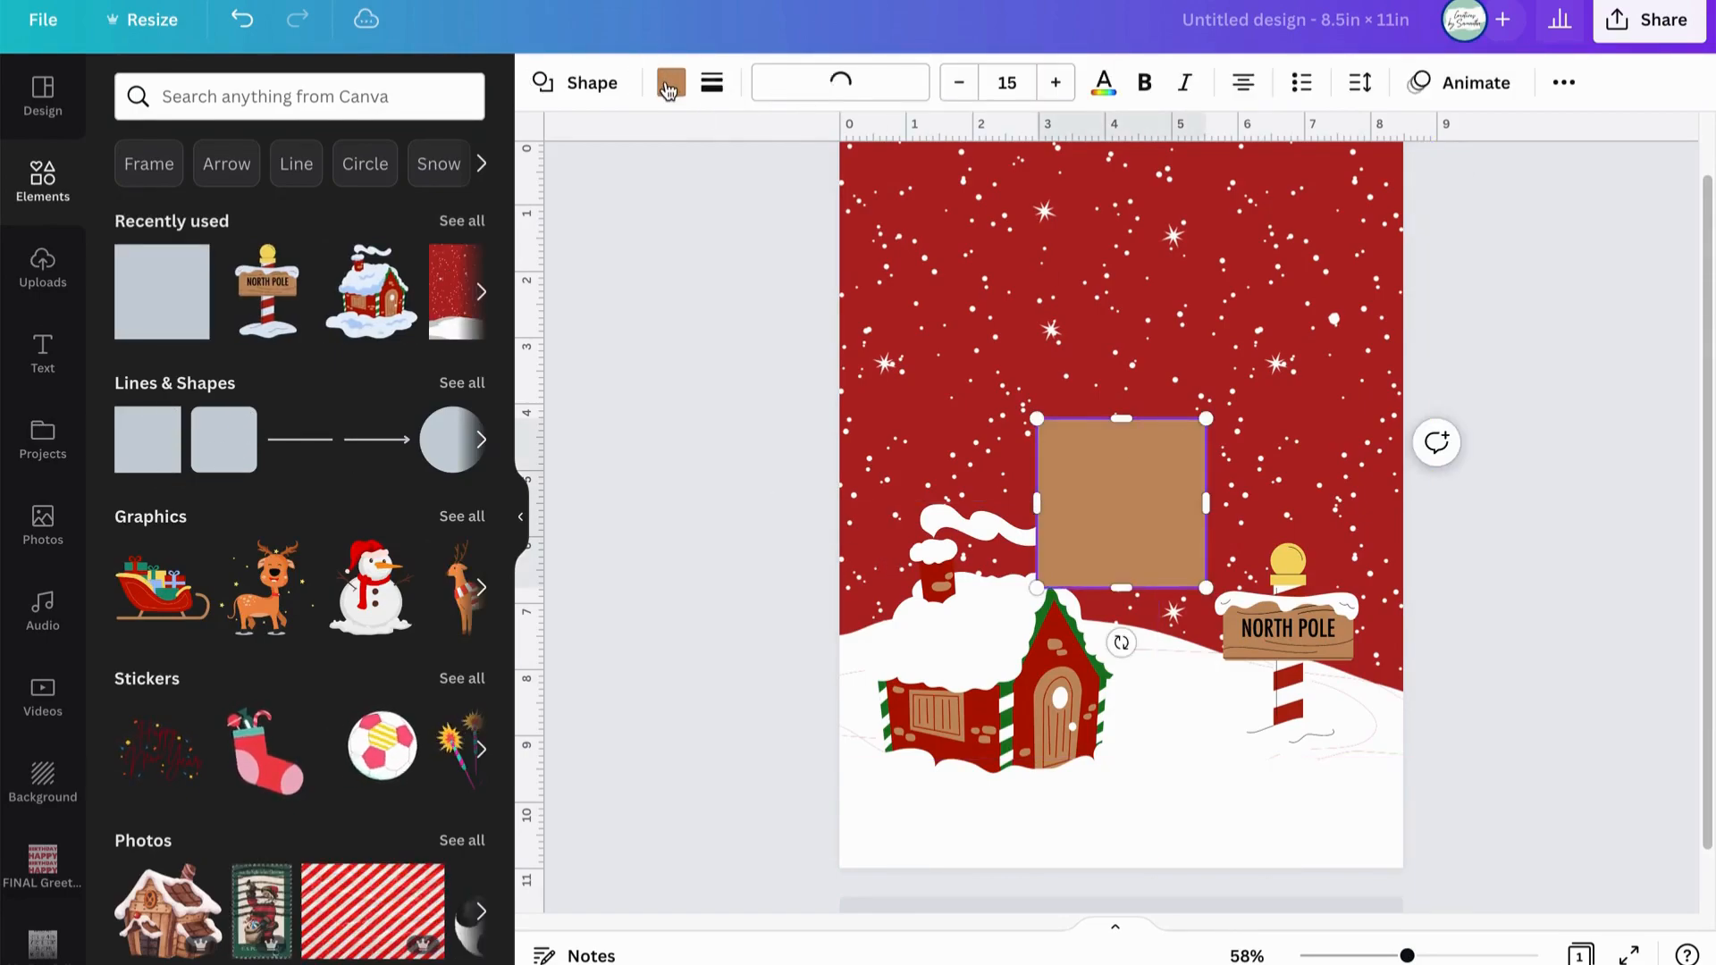
click(669, 83)
click(332, 270)
drag(1121, 418, 1129, 543)
scroll(1500, 777, down, 1)
scroll(1474, 804, up, 3)
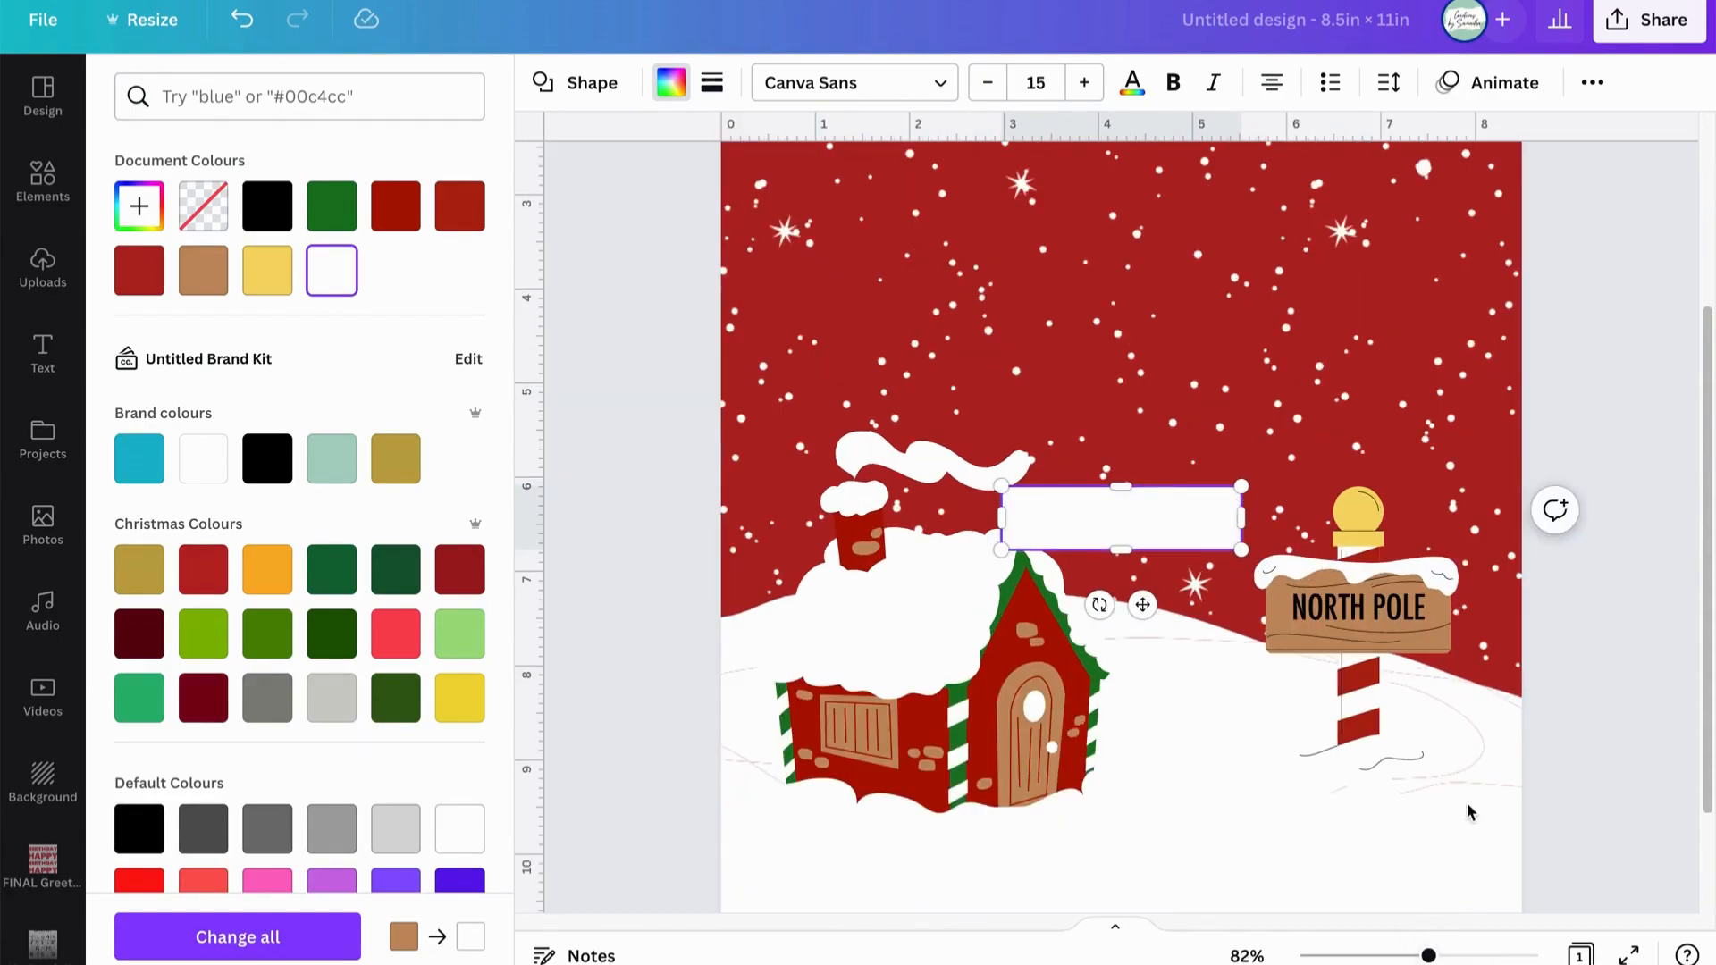
Shrink the white rectangle and place it over the stray outlines at the base of the North Pole sign
double_click(1098, 505)
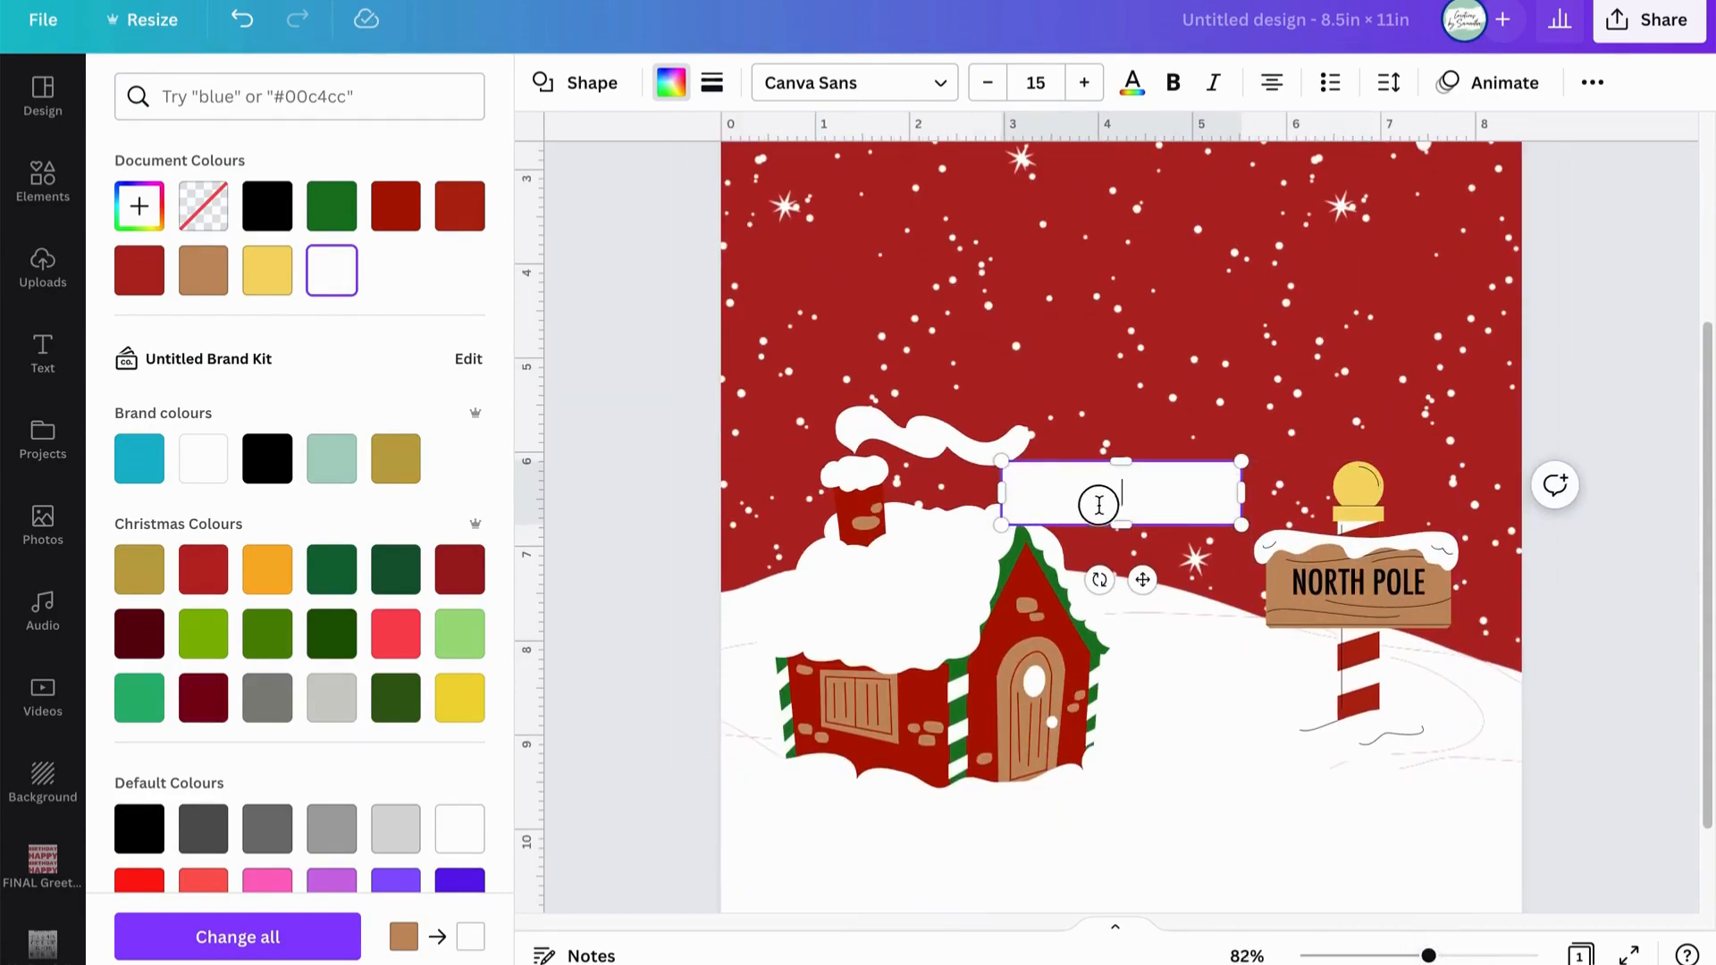
click(1233, 394)
drag(1134, 508, 1264, 720)
drag(1094, 715, 1425, 766)
click(1269, 630)
drag(1400, 822, 1382, 747)
click(1654, 728)
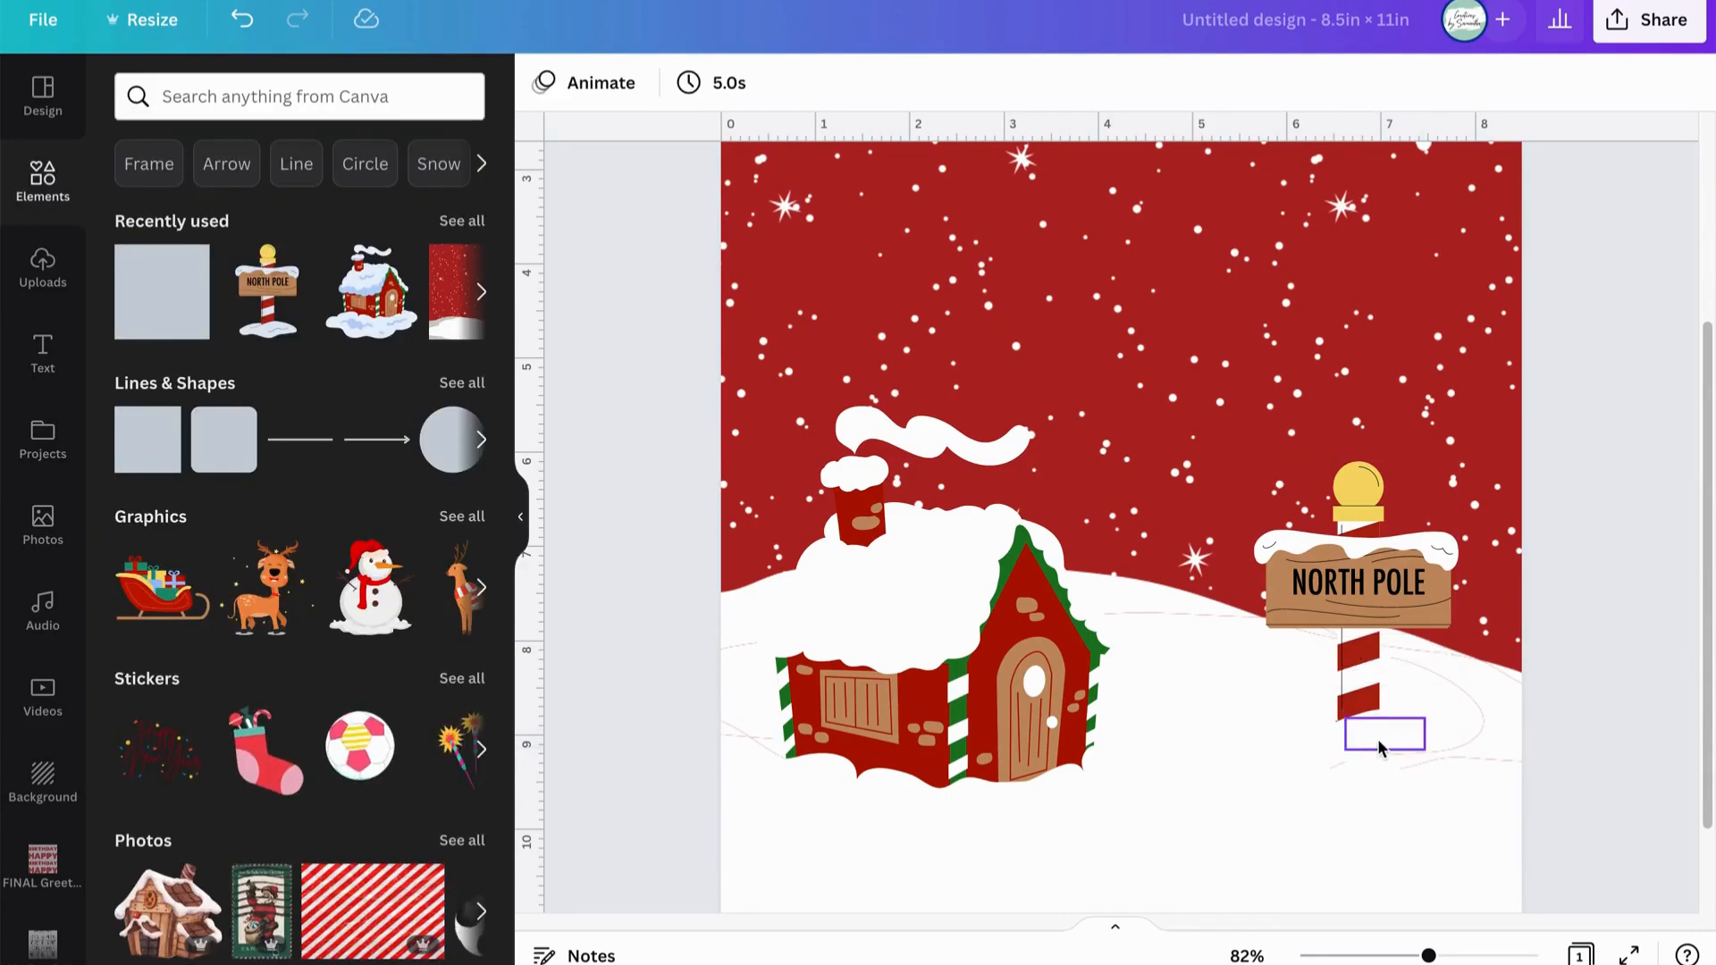
Trim the height of the white cover rectangle at the base of the signpost slightly
click(1379, 747)
ctrl+scroll(1394, 741, up, 5)
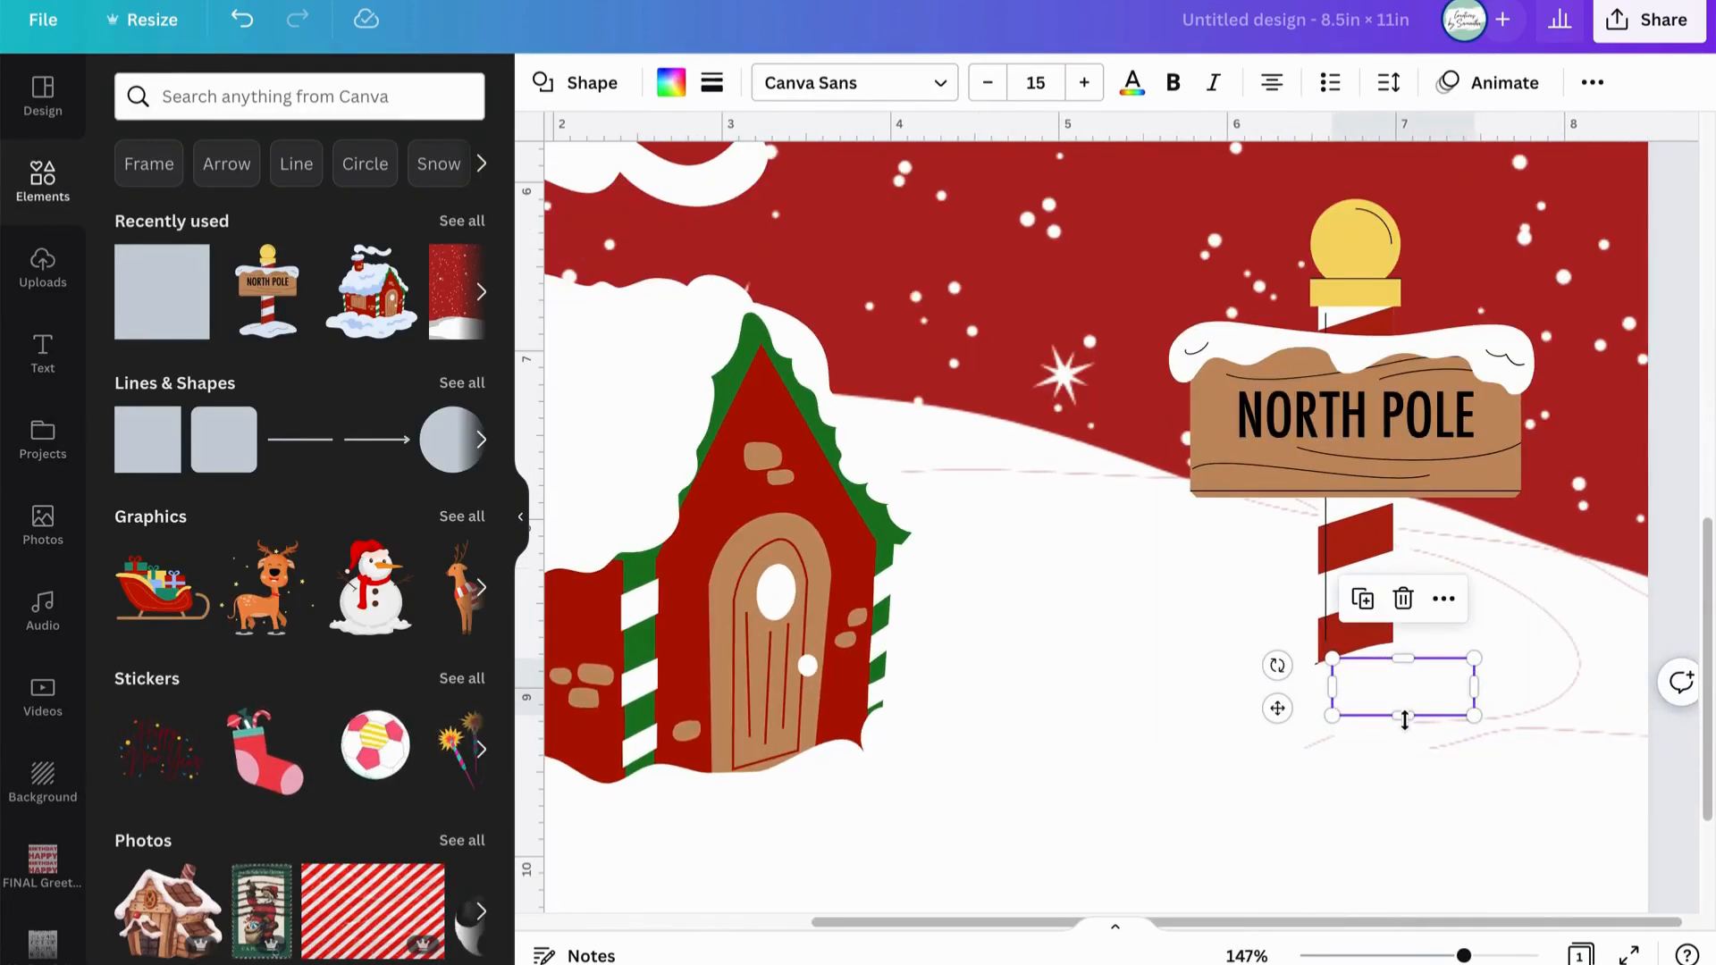
drag(1406, 713, 1408, 707)
click(1571, 711)
ctrl+scroll(1555, 670, down, 6)
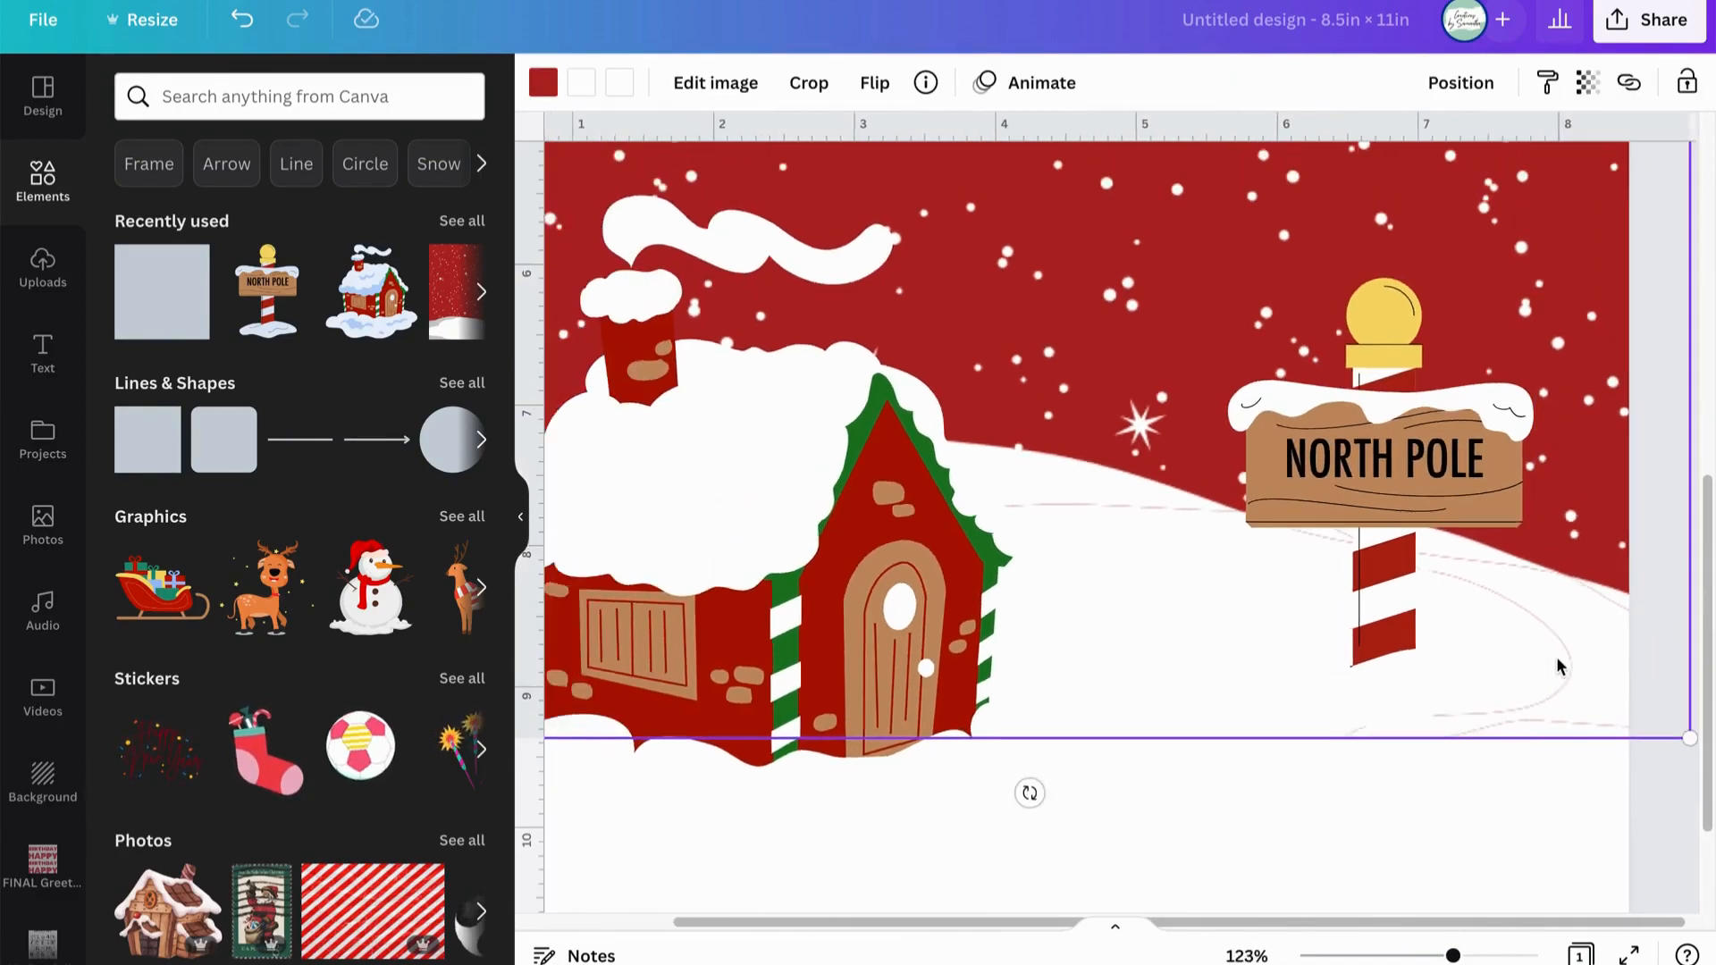
click(1616, 729)
scroll(1499, 675, up, 1)
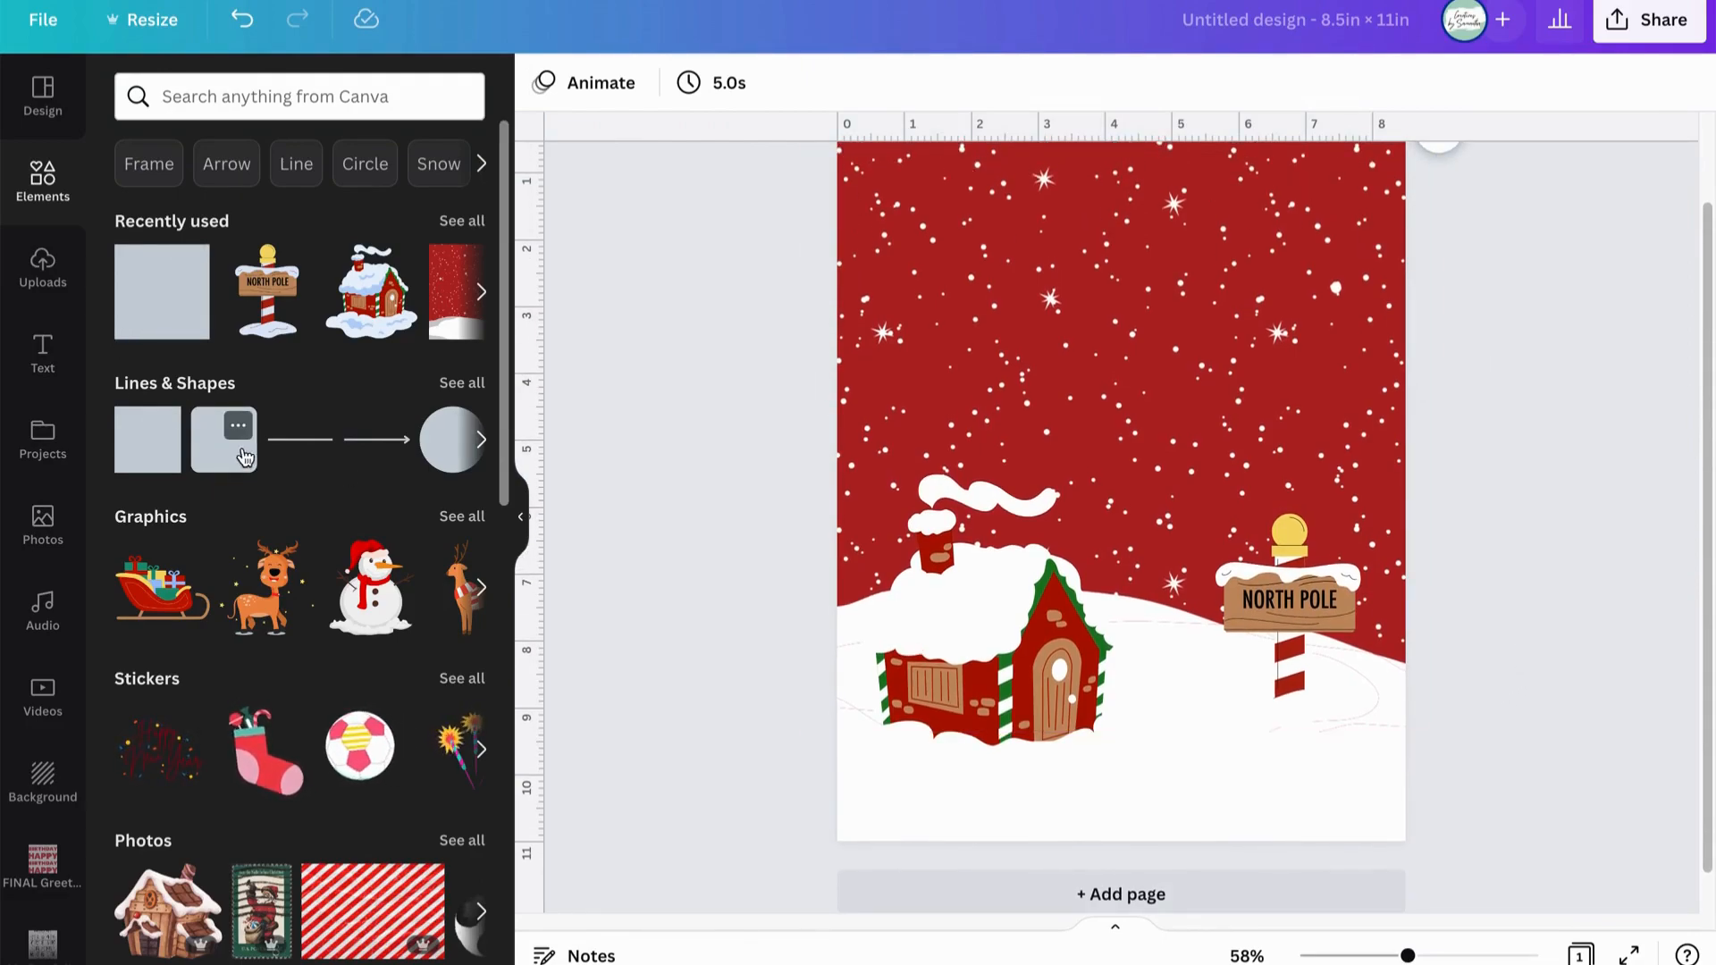
Add a rounded square and stretch it into a large centred rectangle about 7.8 in wide across the upper half of the page
key(ctrl+v)
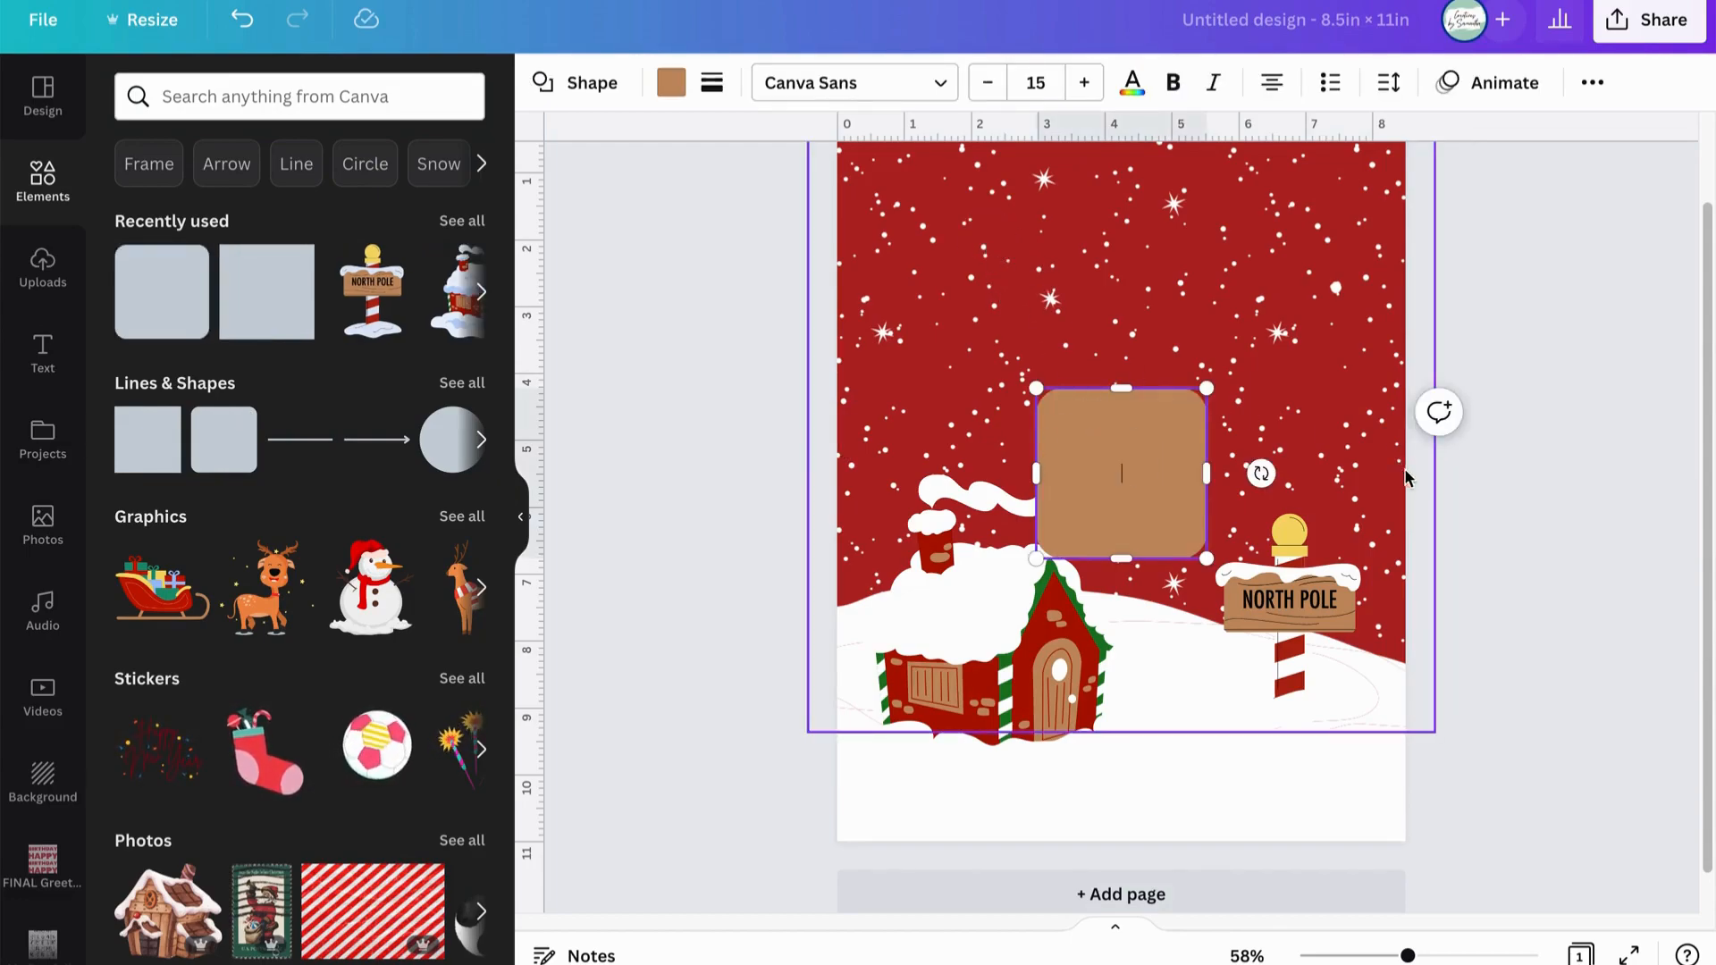
scroll(1430, 429, up, 4)
click(1478, 372)
drag(1105, 559, 927, 366)
drag(1032, 352, 1379, 363)
drag(1167, 372, 1172, 359)
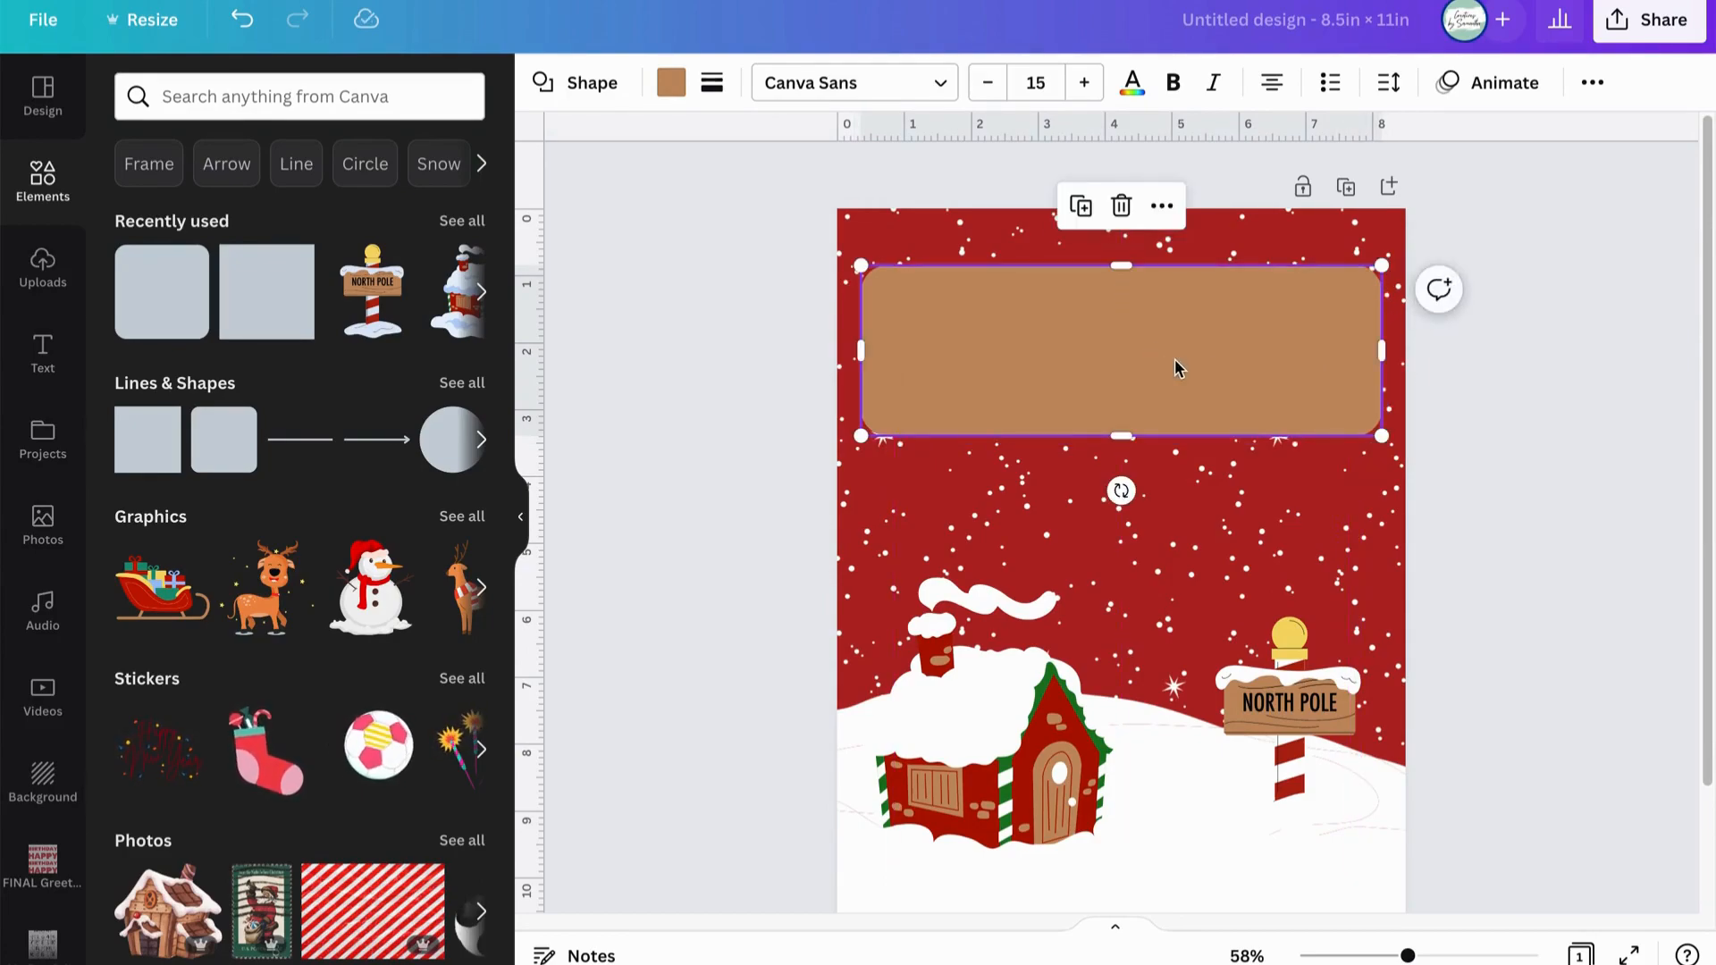
drag(1121, 436, 1115, 560)
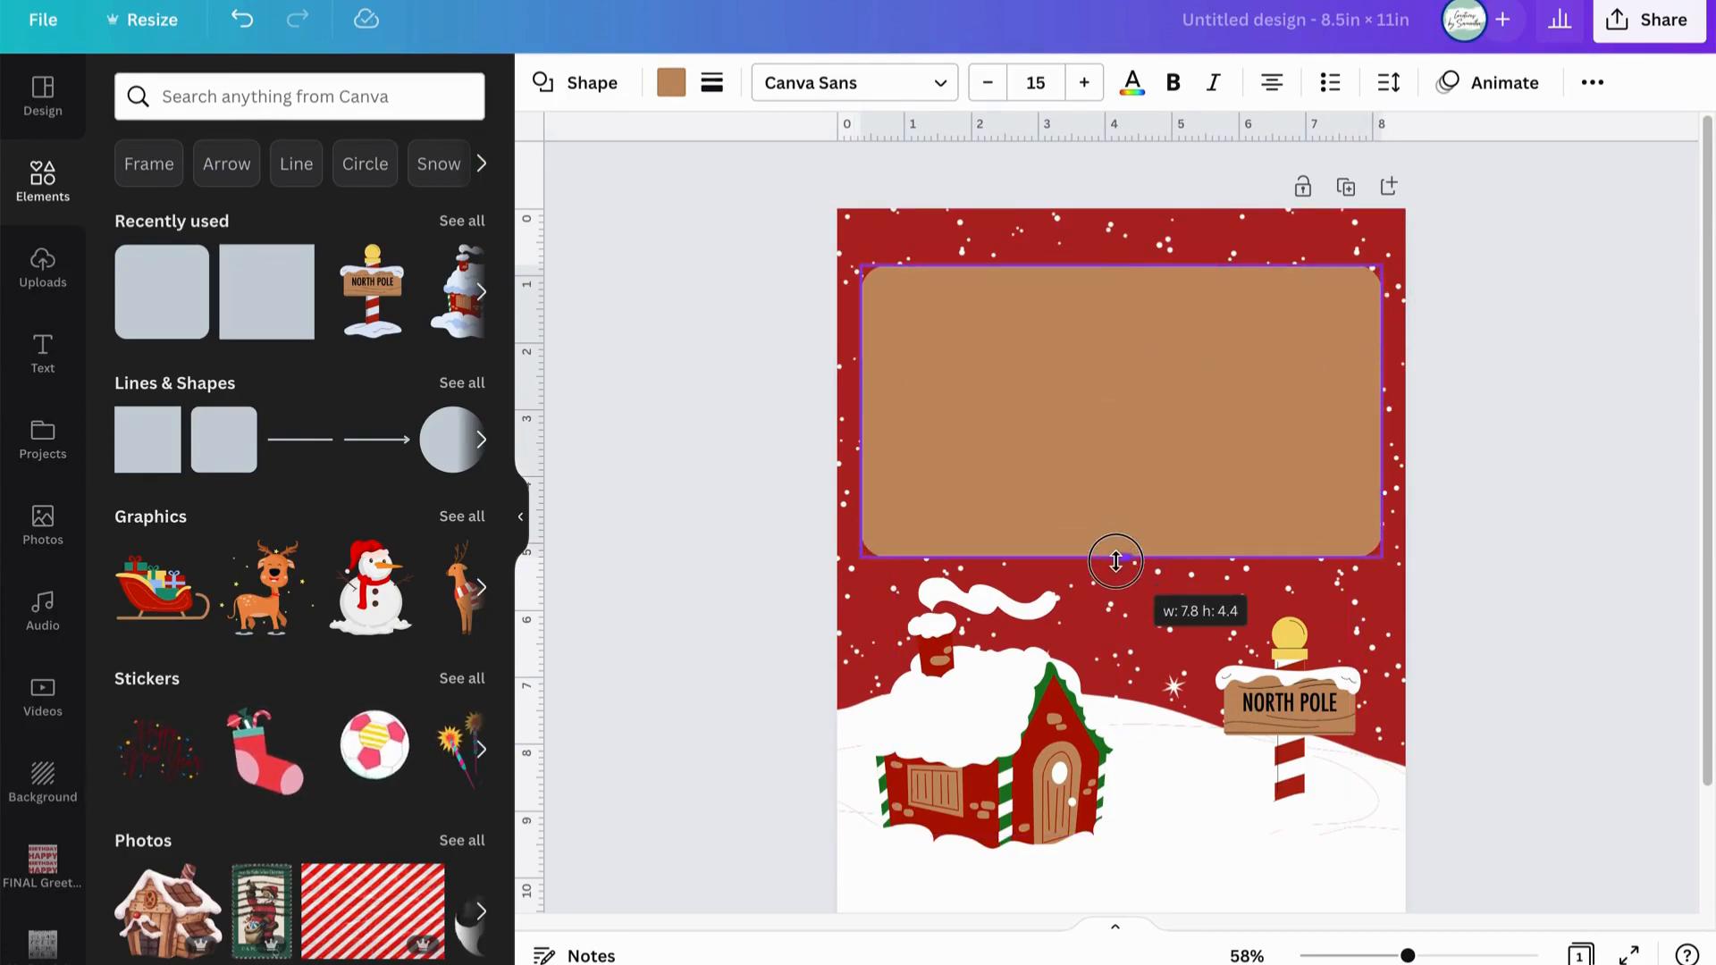
drag(1126, 266, 1131, 239)
Scale the house down slightly and reposition it on the snow below the large rounded rectangle
click(948, 662)
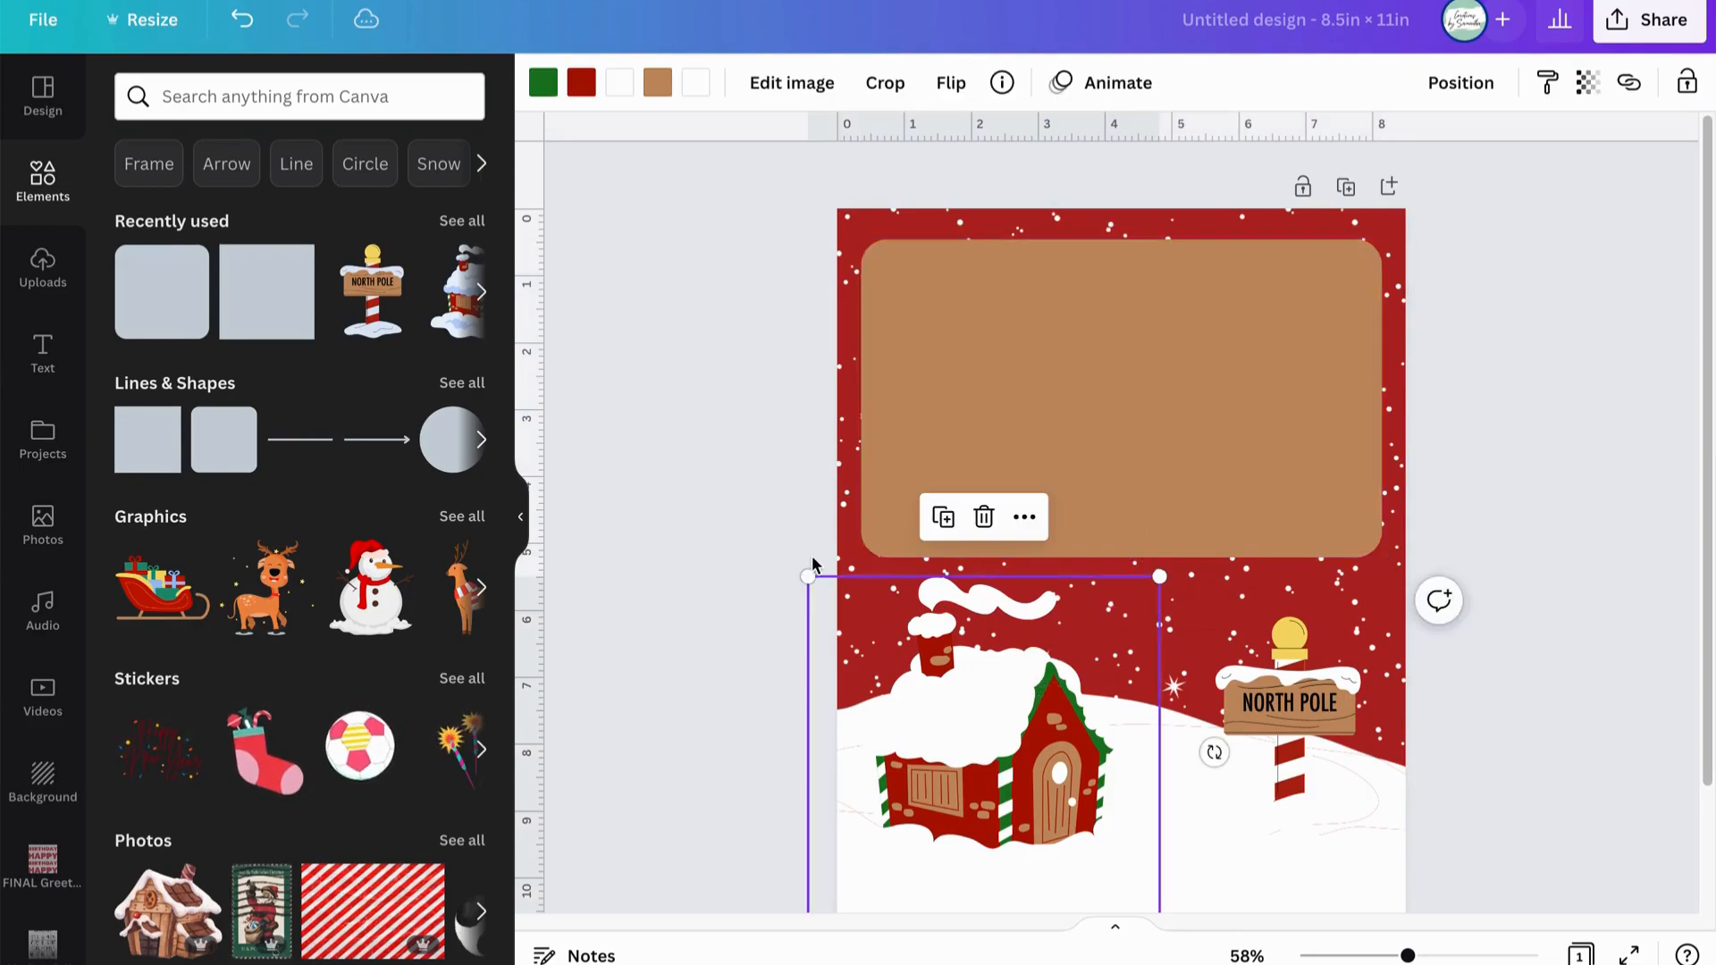
drag(828, 594, 840, 606)
drag(1055, 752, 1042, 758)
click(1214, 440)
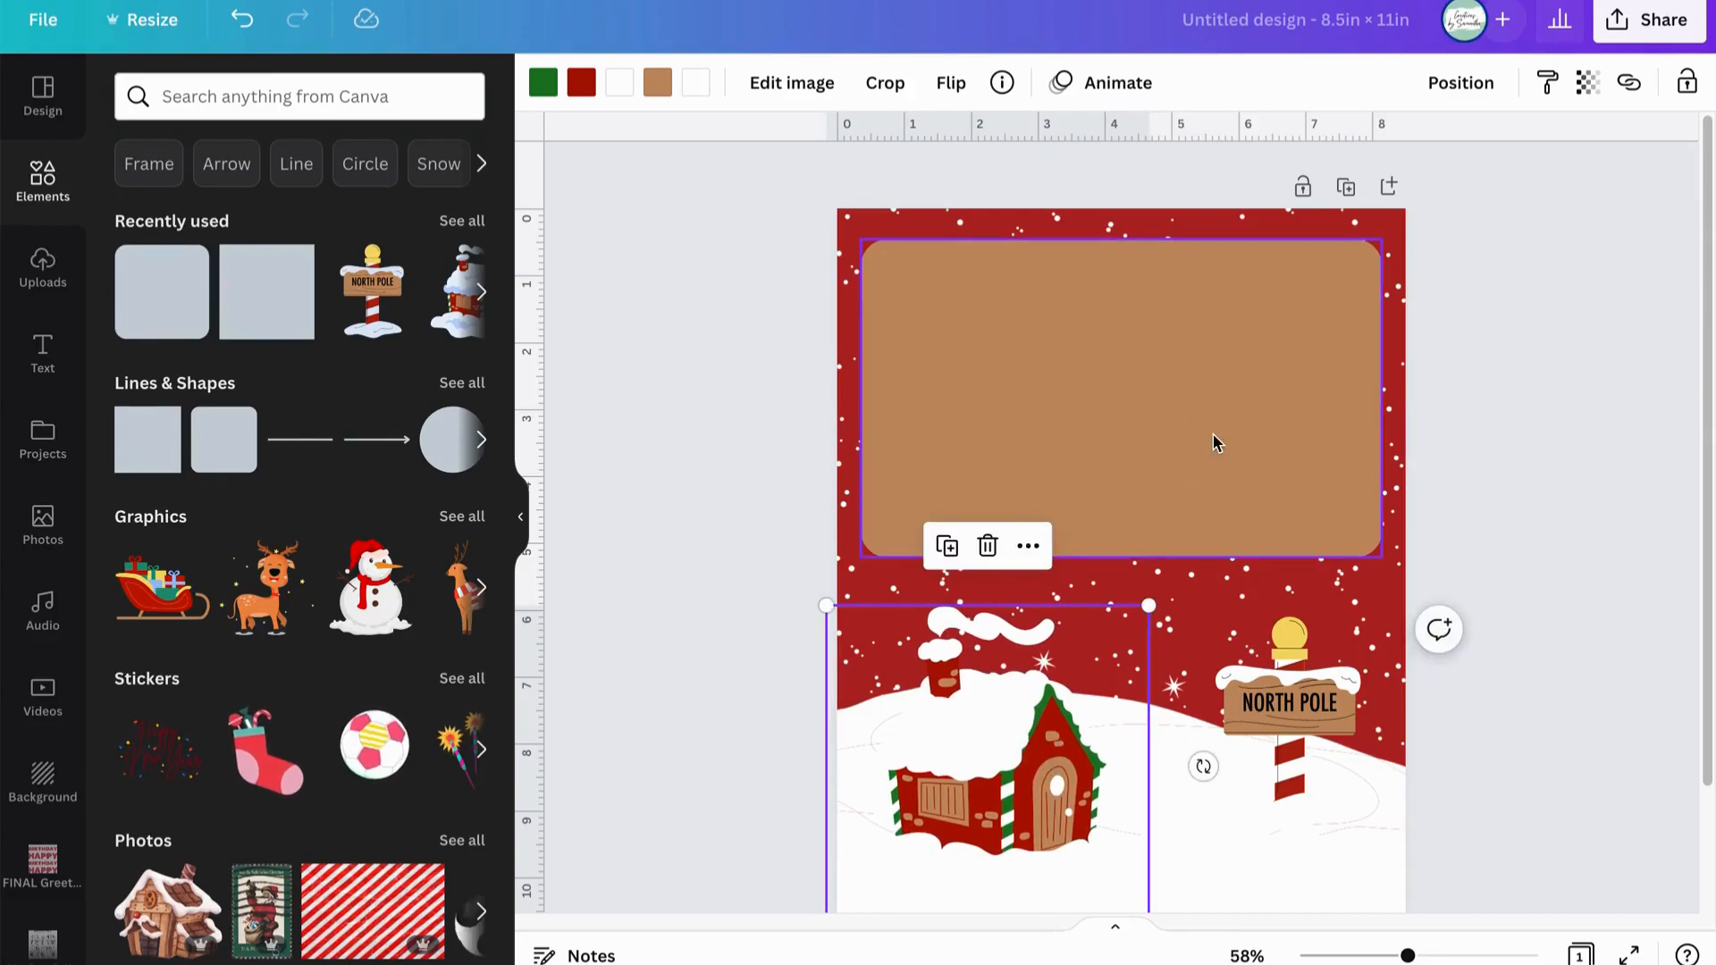
Extend the large rounded rectangle's lower edge slightly downward and fill the shape with white
drag(1117, 558, 1117, 576)
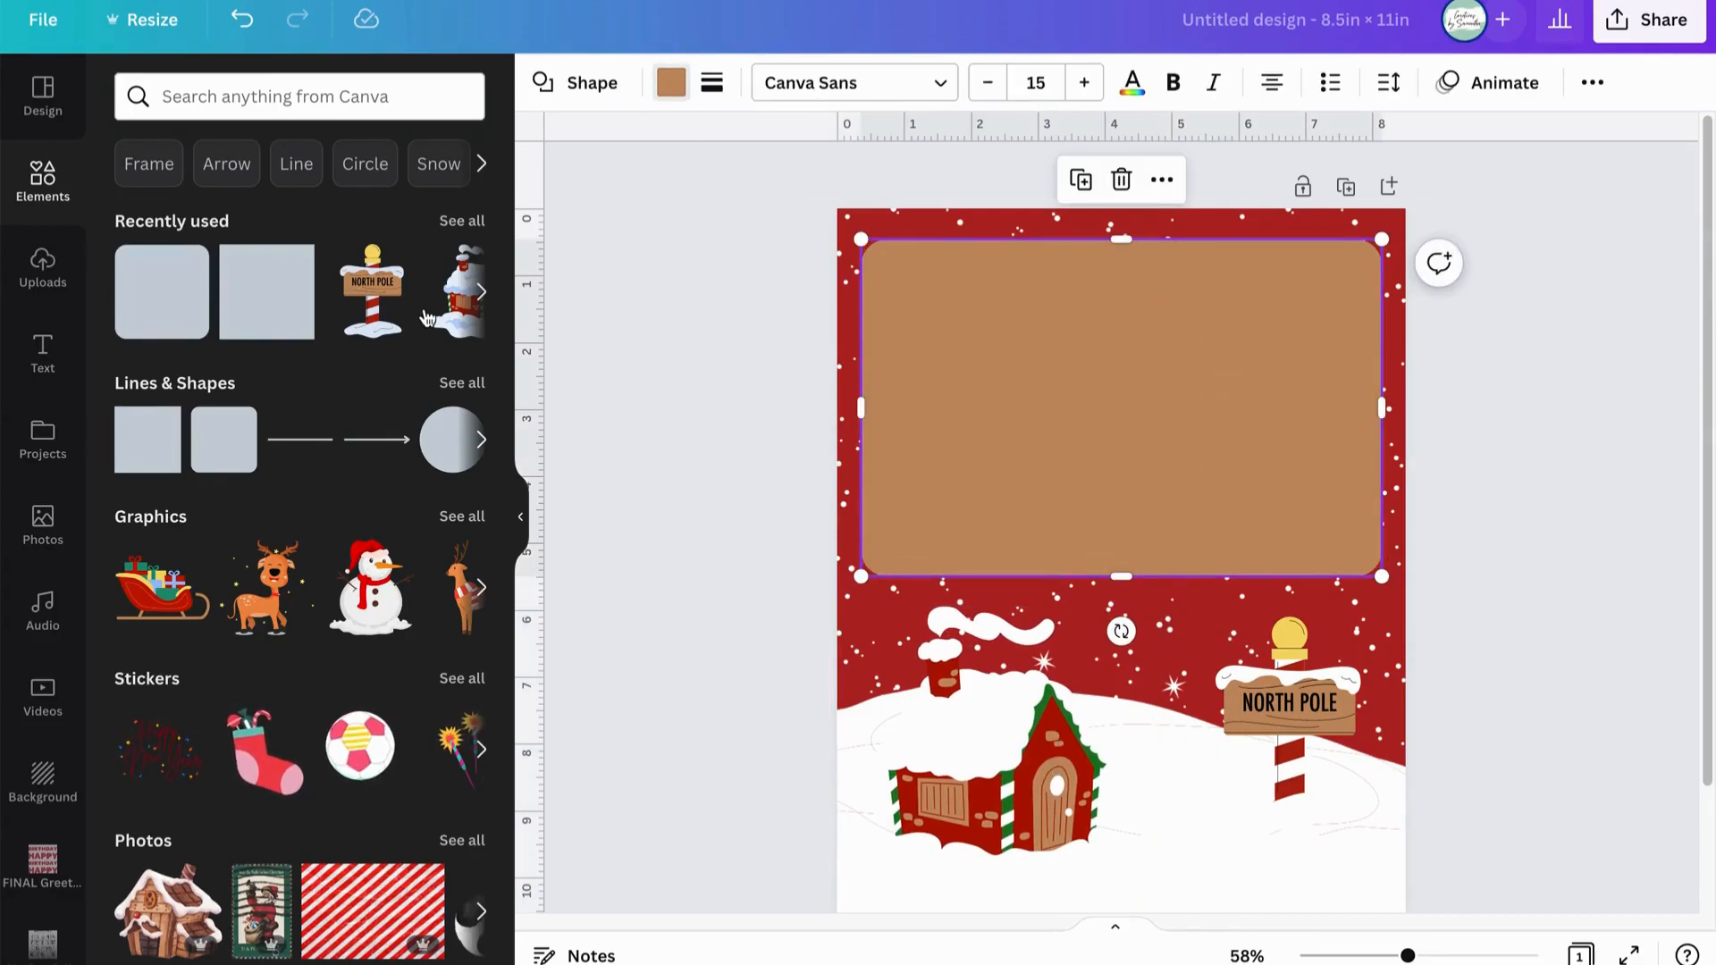
click(671, 82)
click(331, 270)
Give the white rounded rectangle a dotted border with weight 19, coloured dark red
click(712, 82)
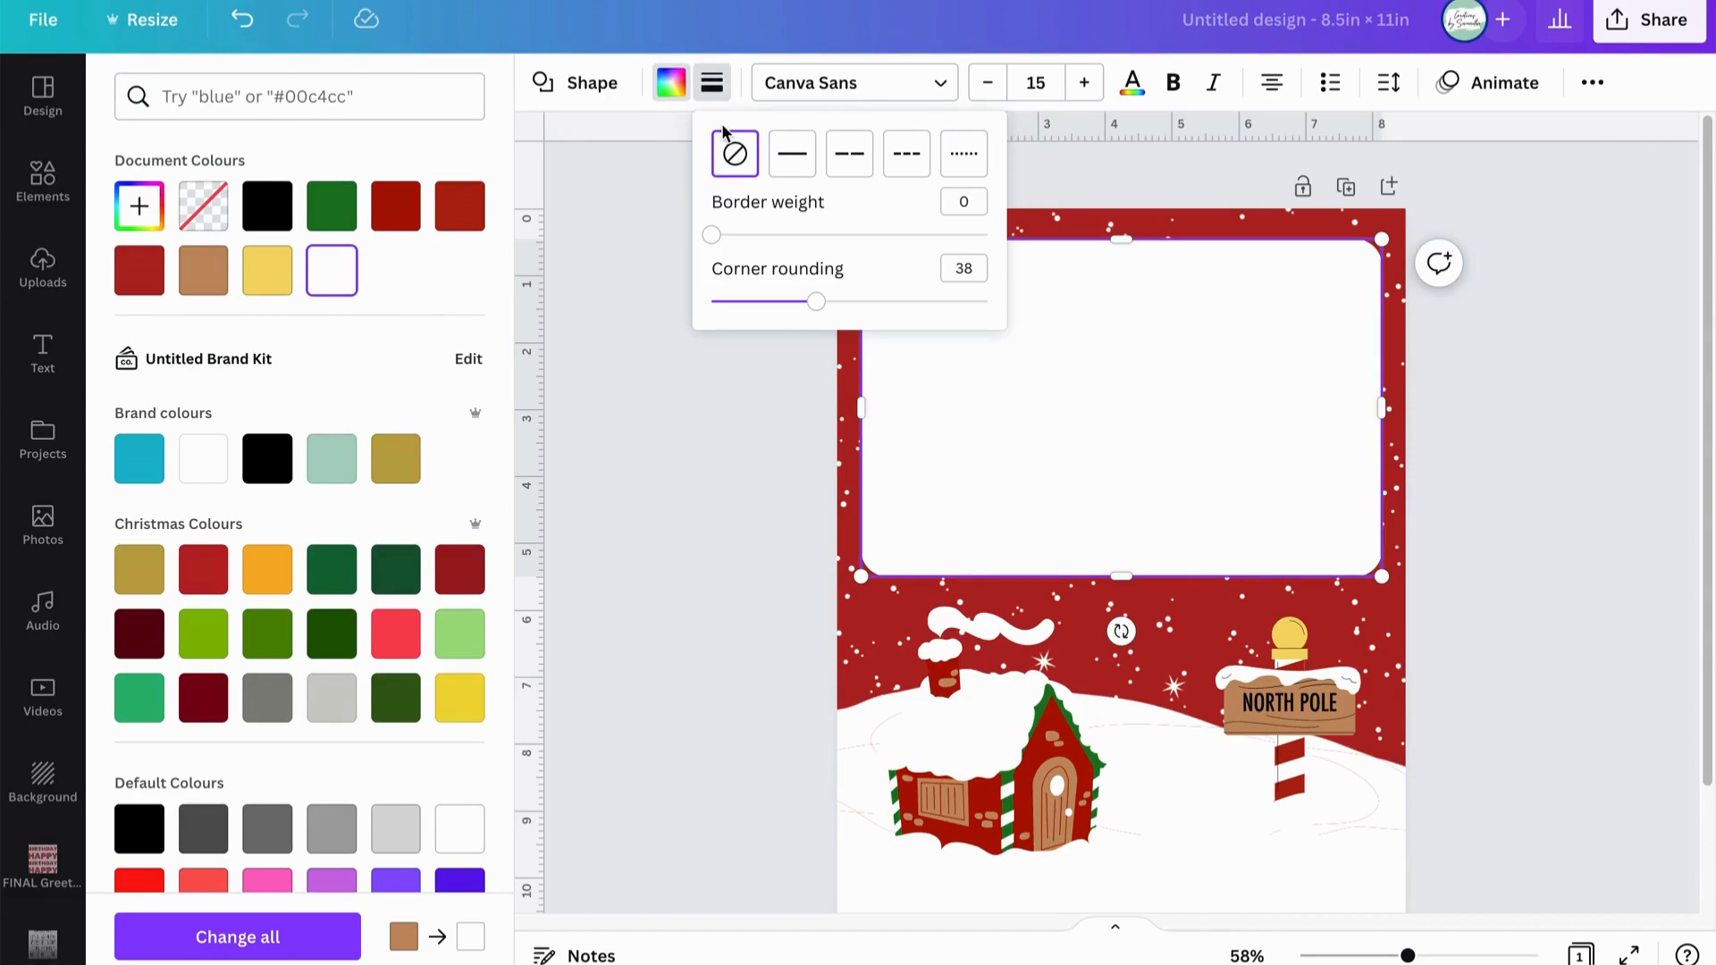
click(963, 153)
text(19)
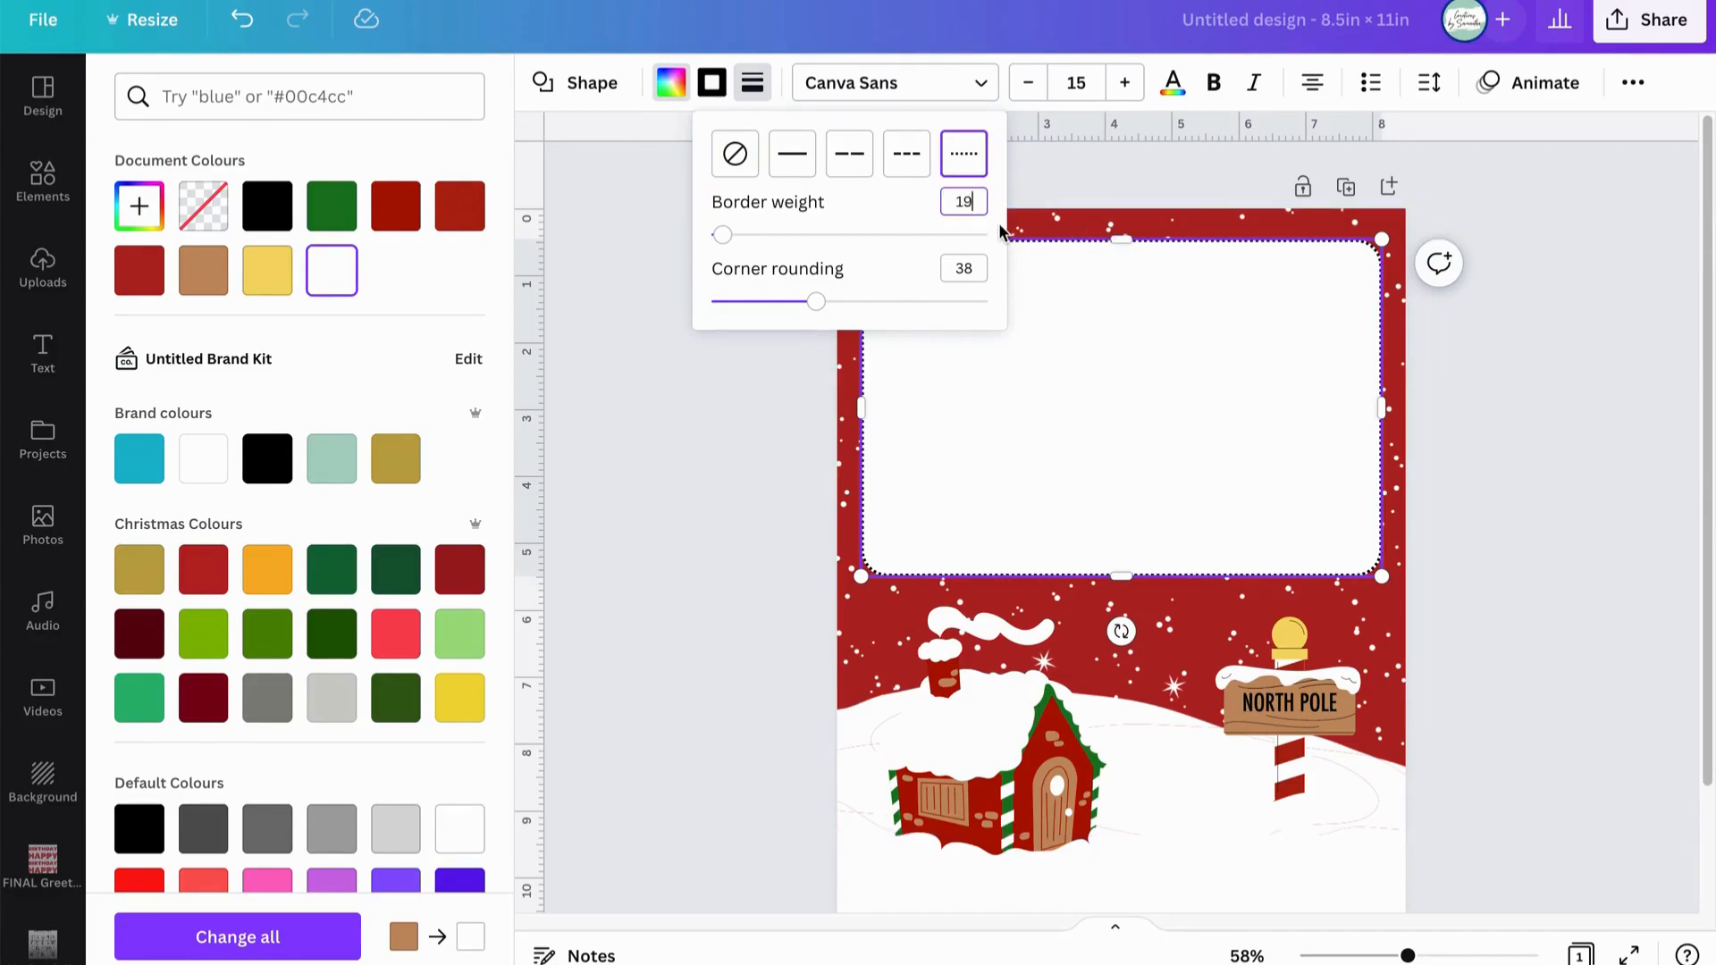
key(Return)
click(711, 84)
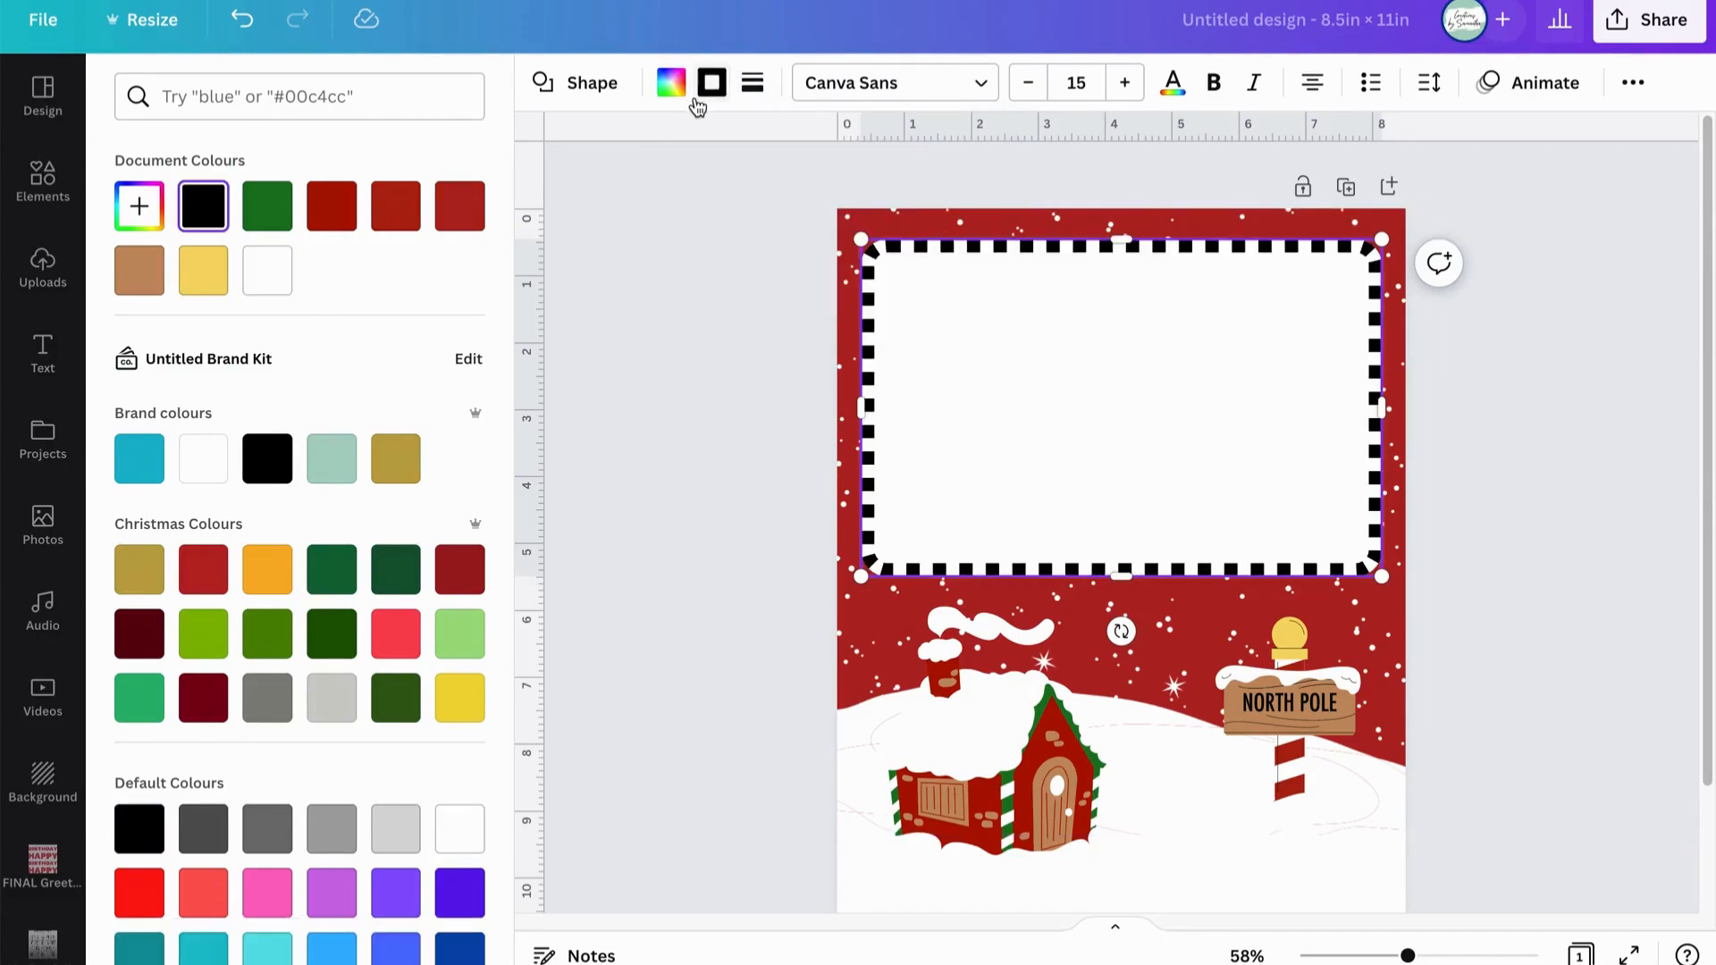
click(332, 221)
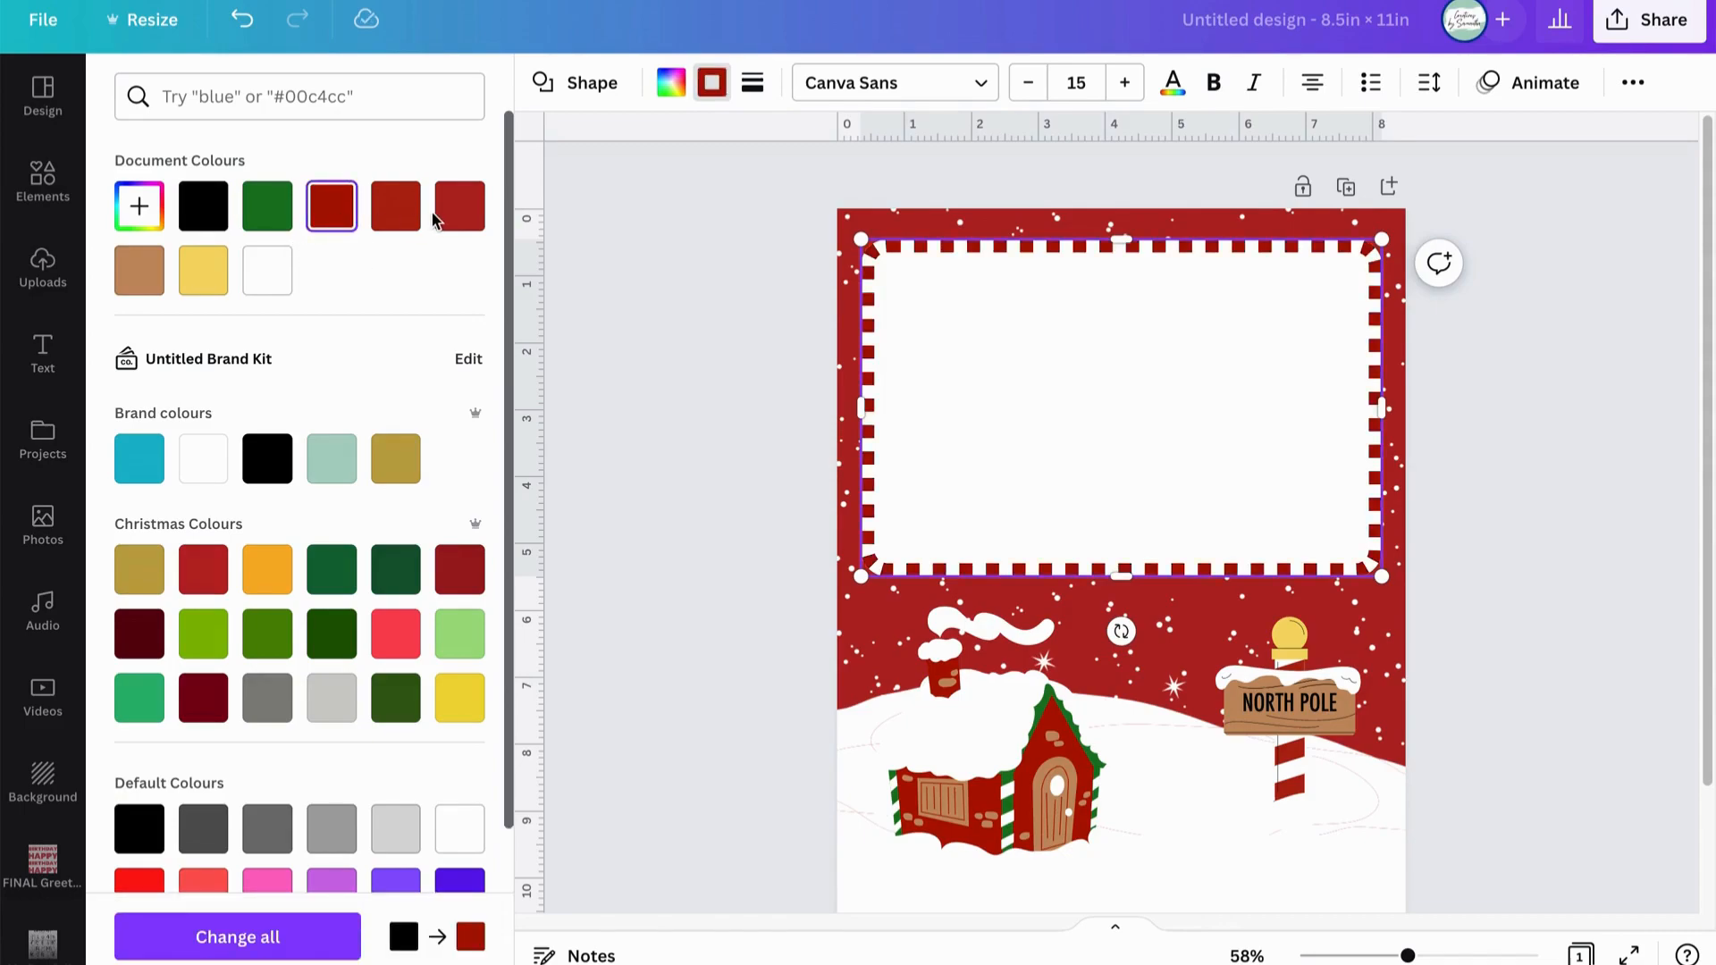
click(1452, 519)
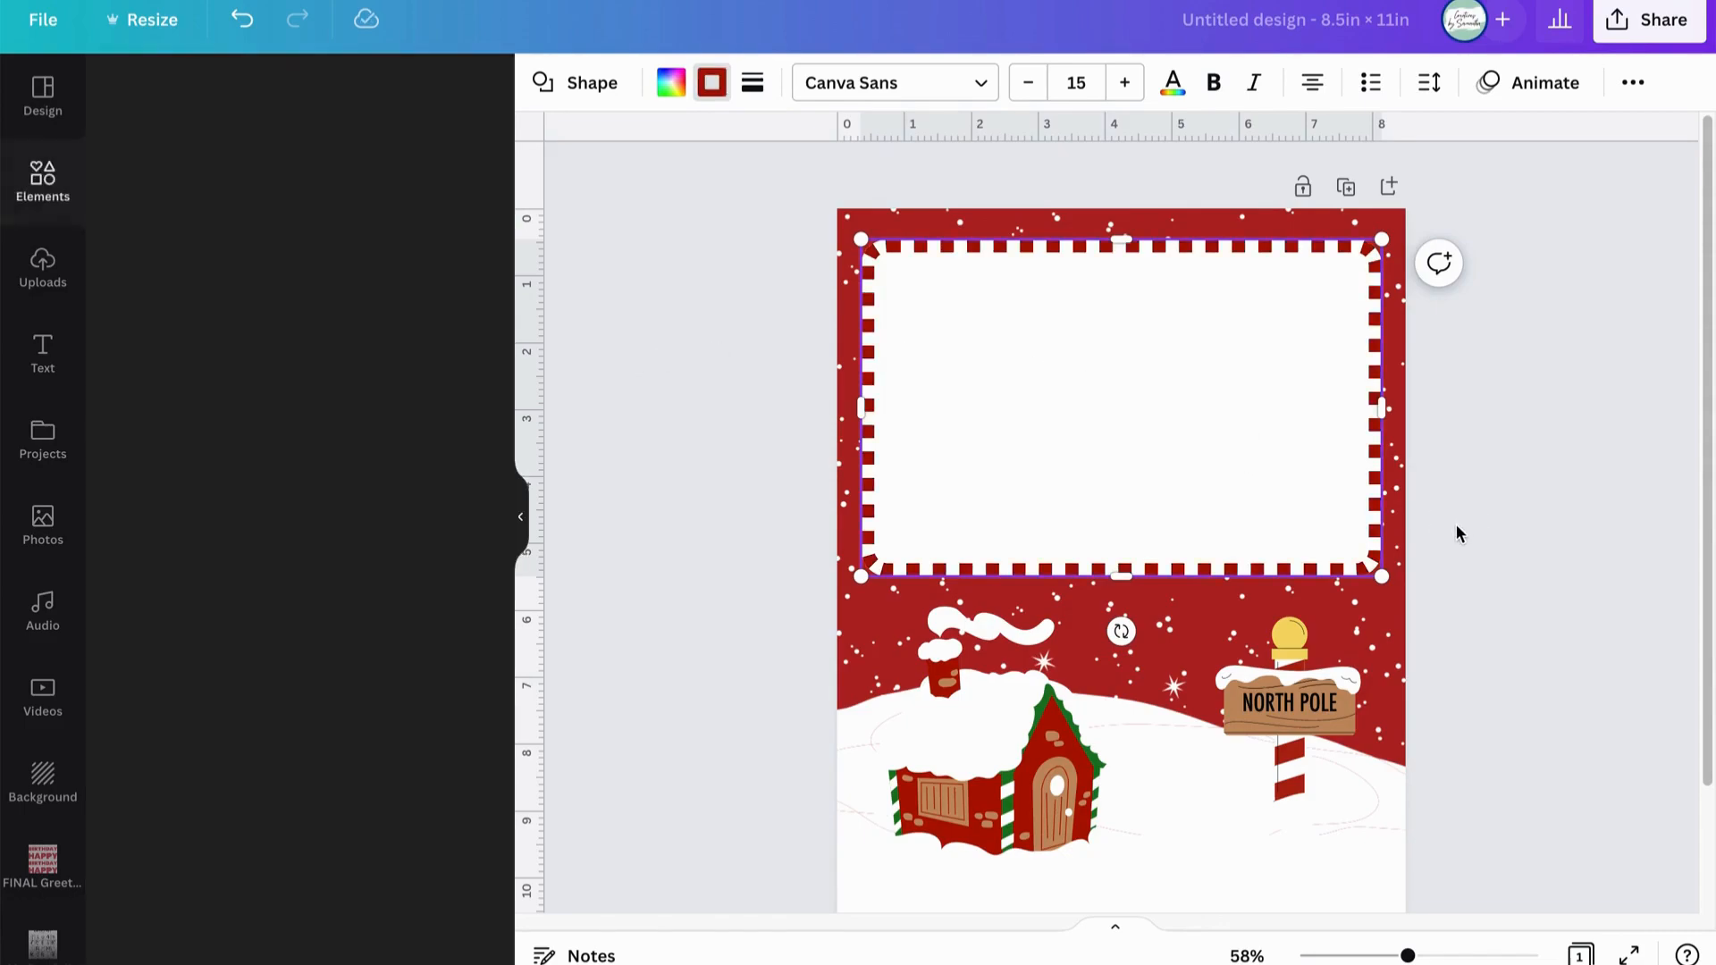
click(1486, 624)
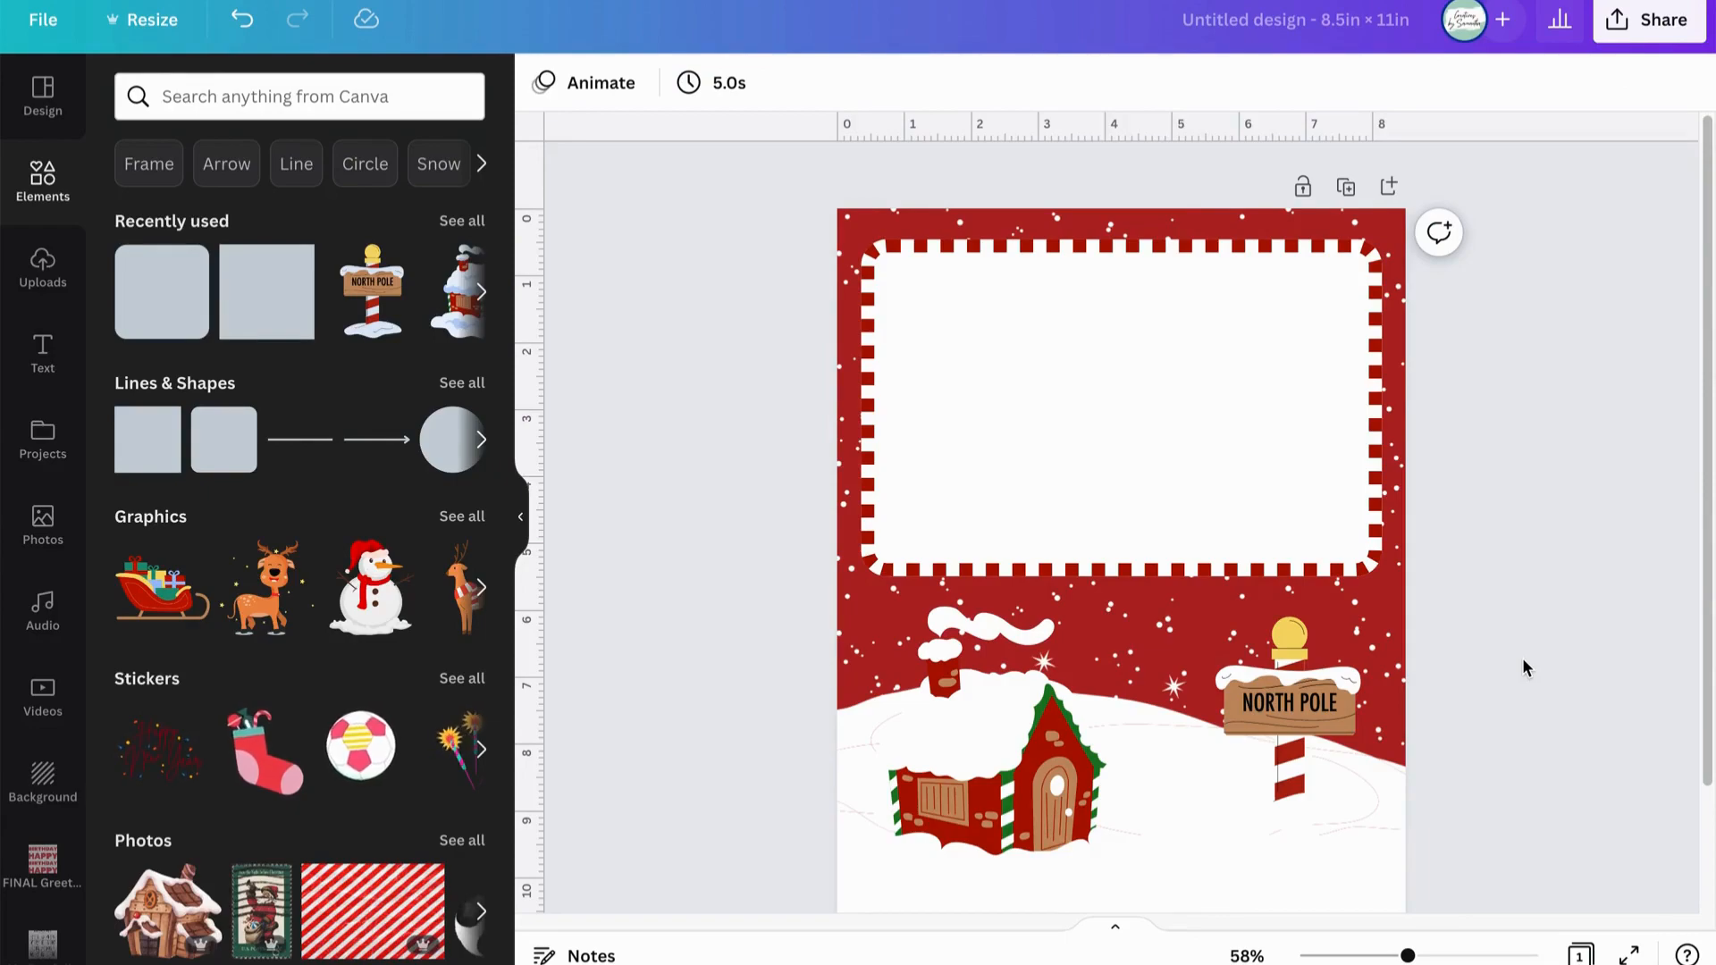
Add a subheading text box in the white panel's upper-left area, set in Coming Soon at size 17
click(52, 367)
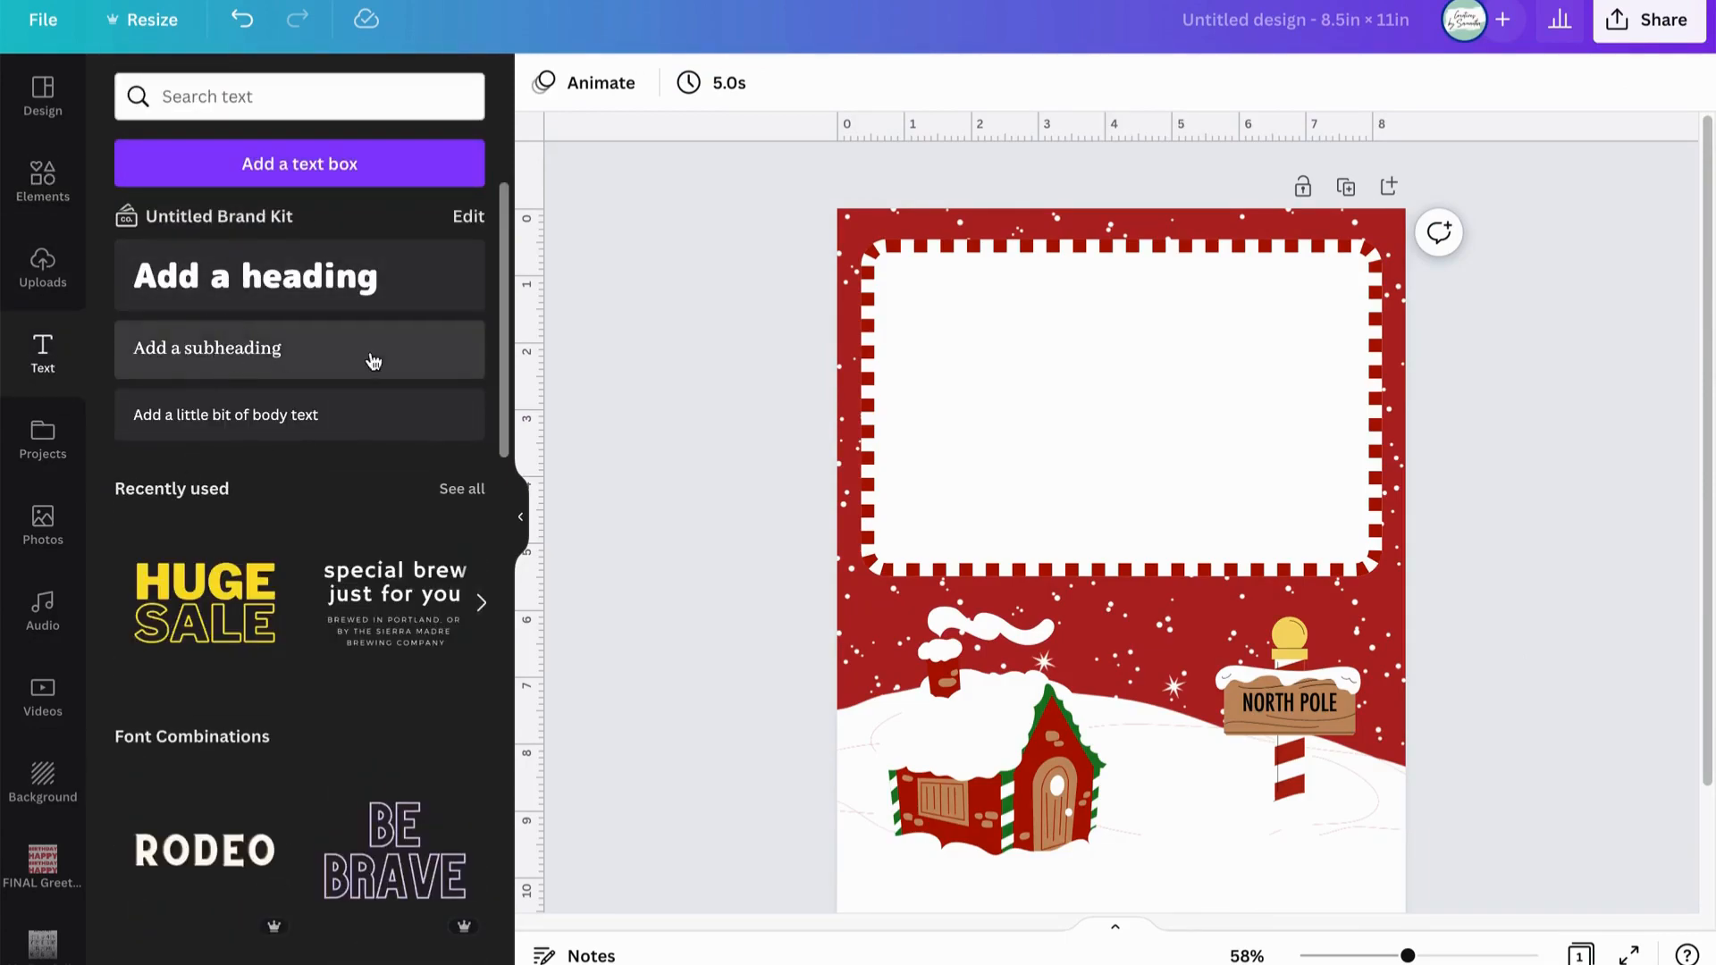
click(280, 350)
drag(1141, 620, 930, 228)
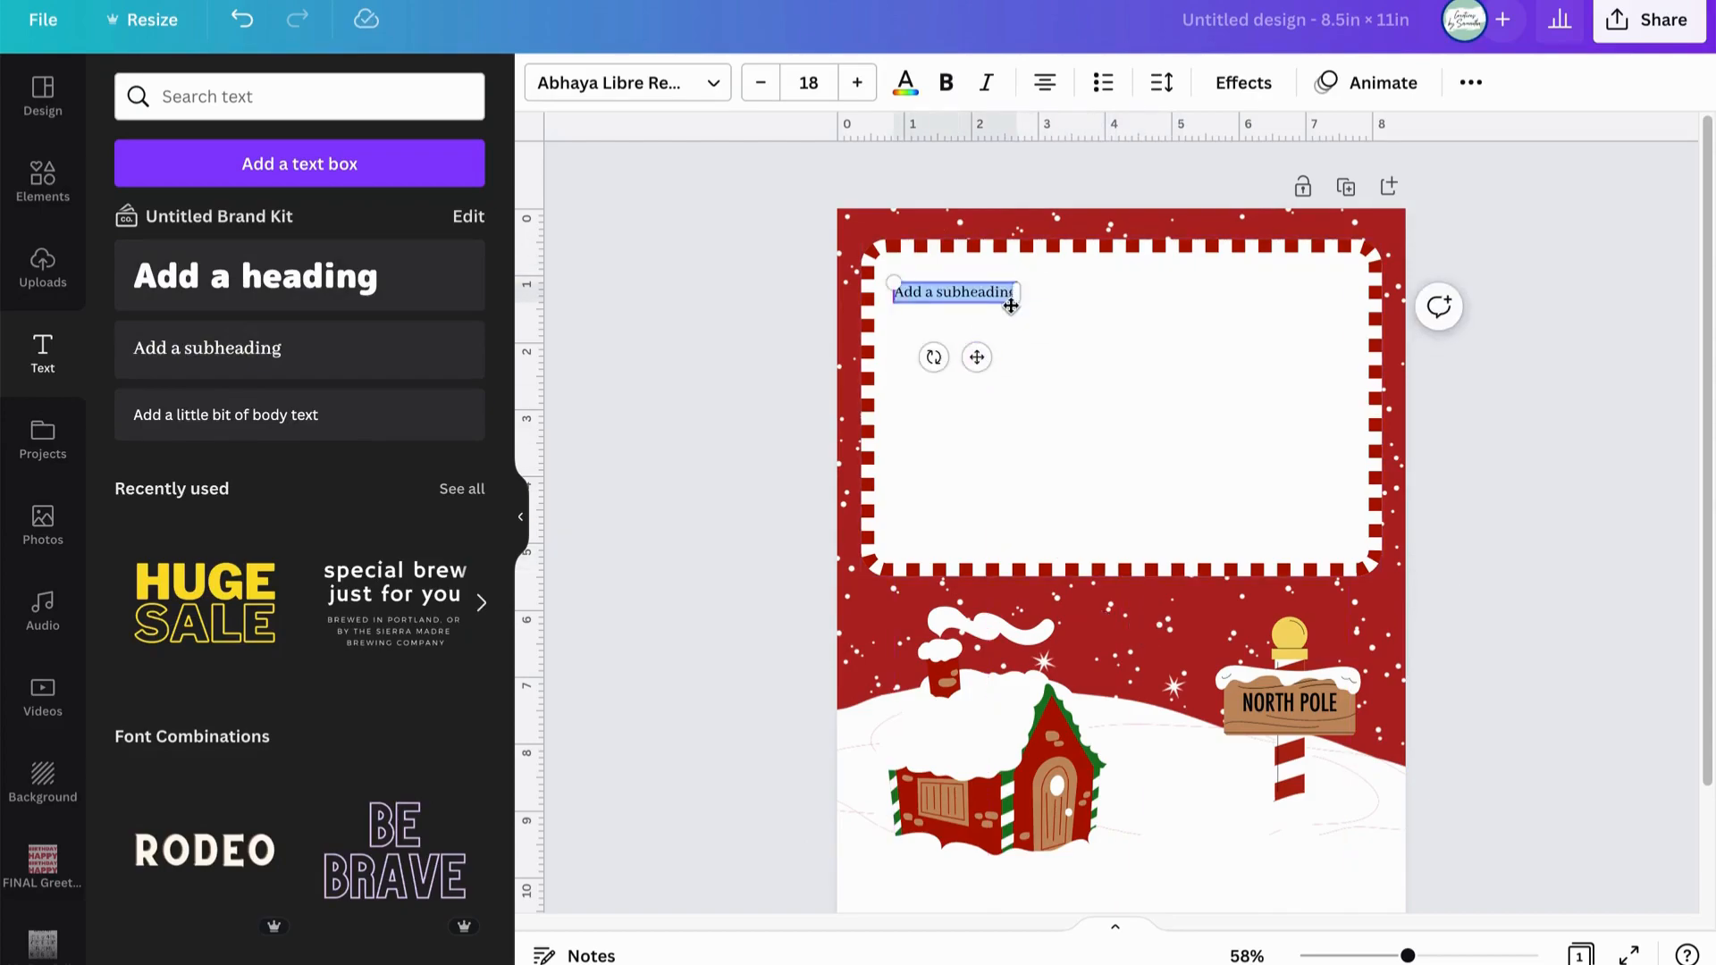
drag(903, 286, 883, 280)
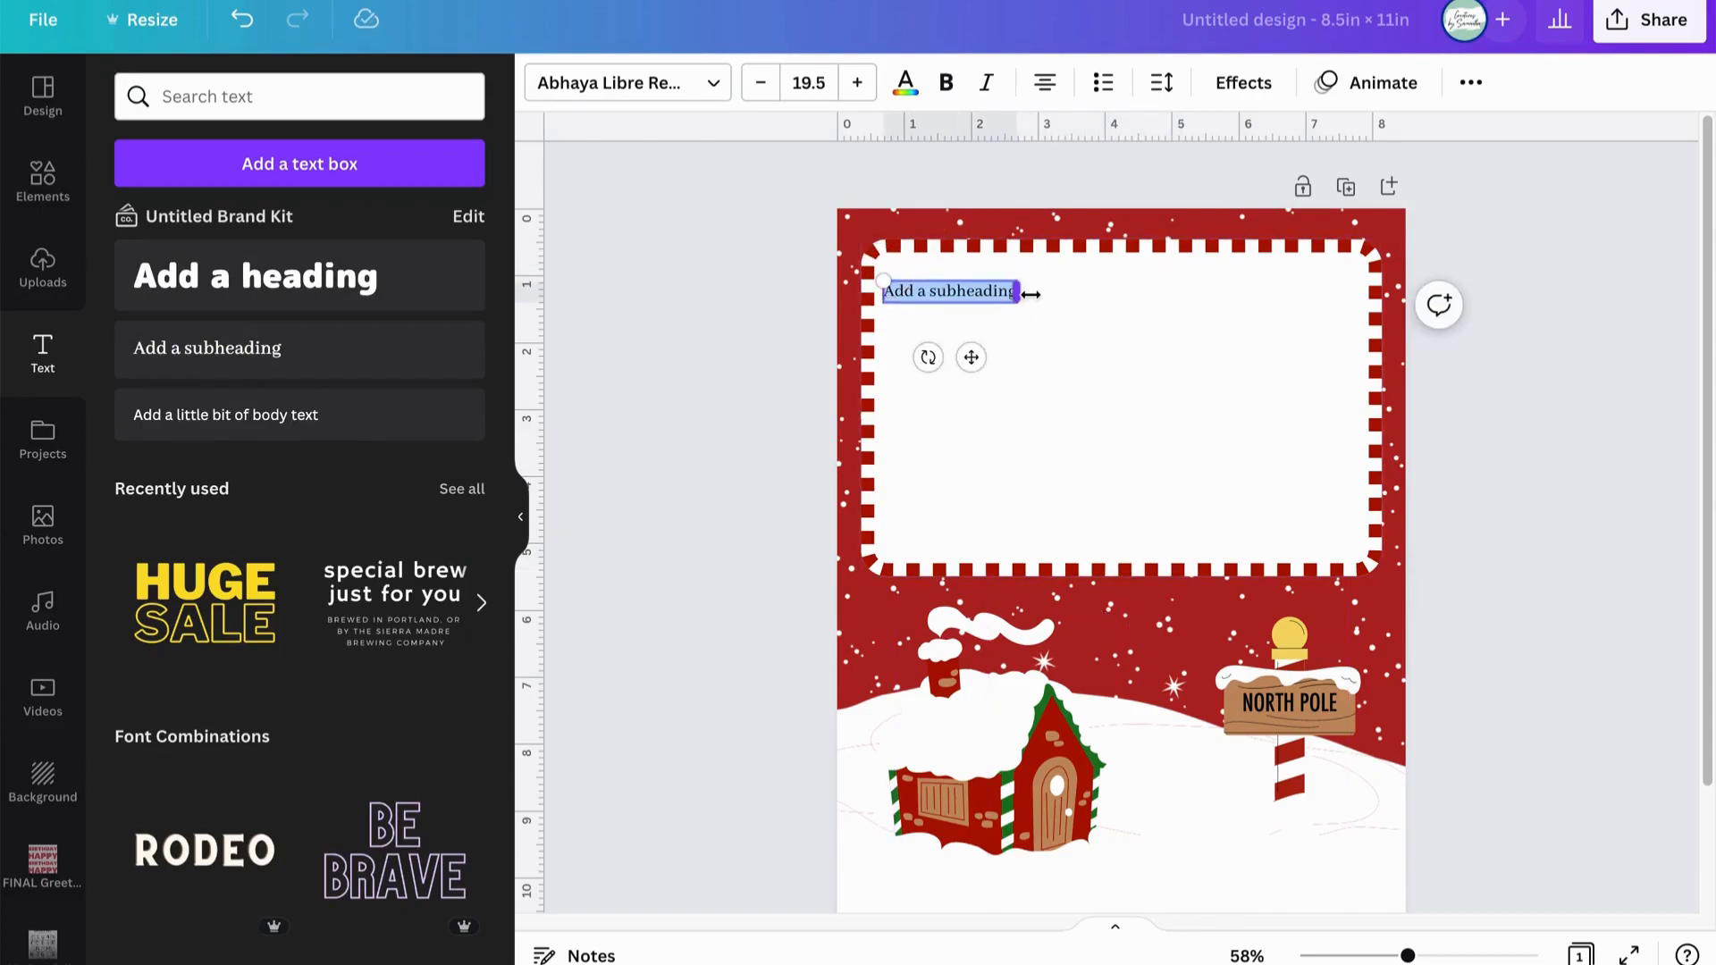
click(811, 85)
text(17)
key(Return)
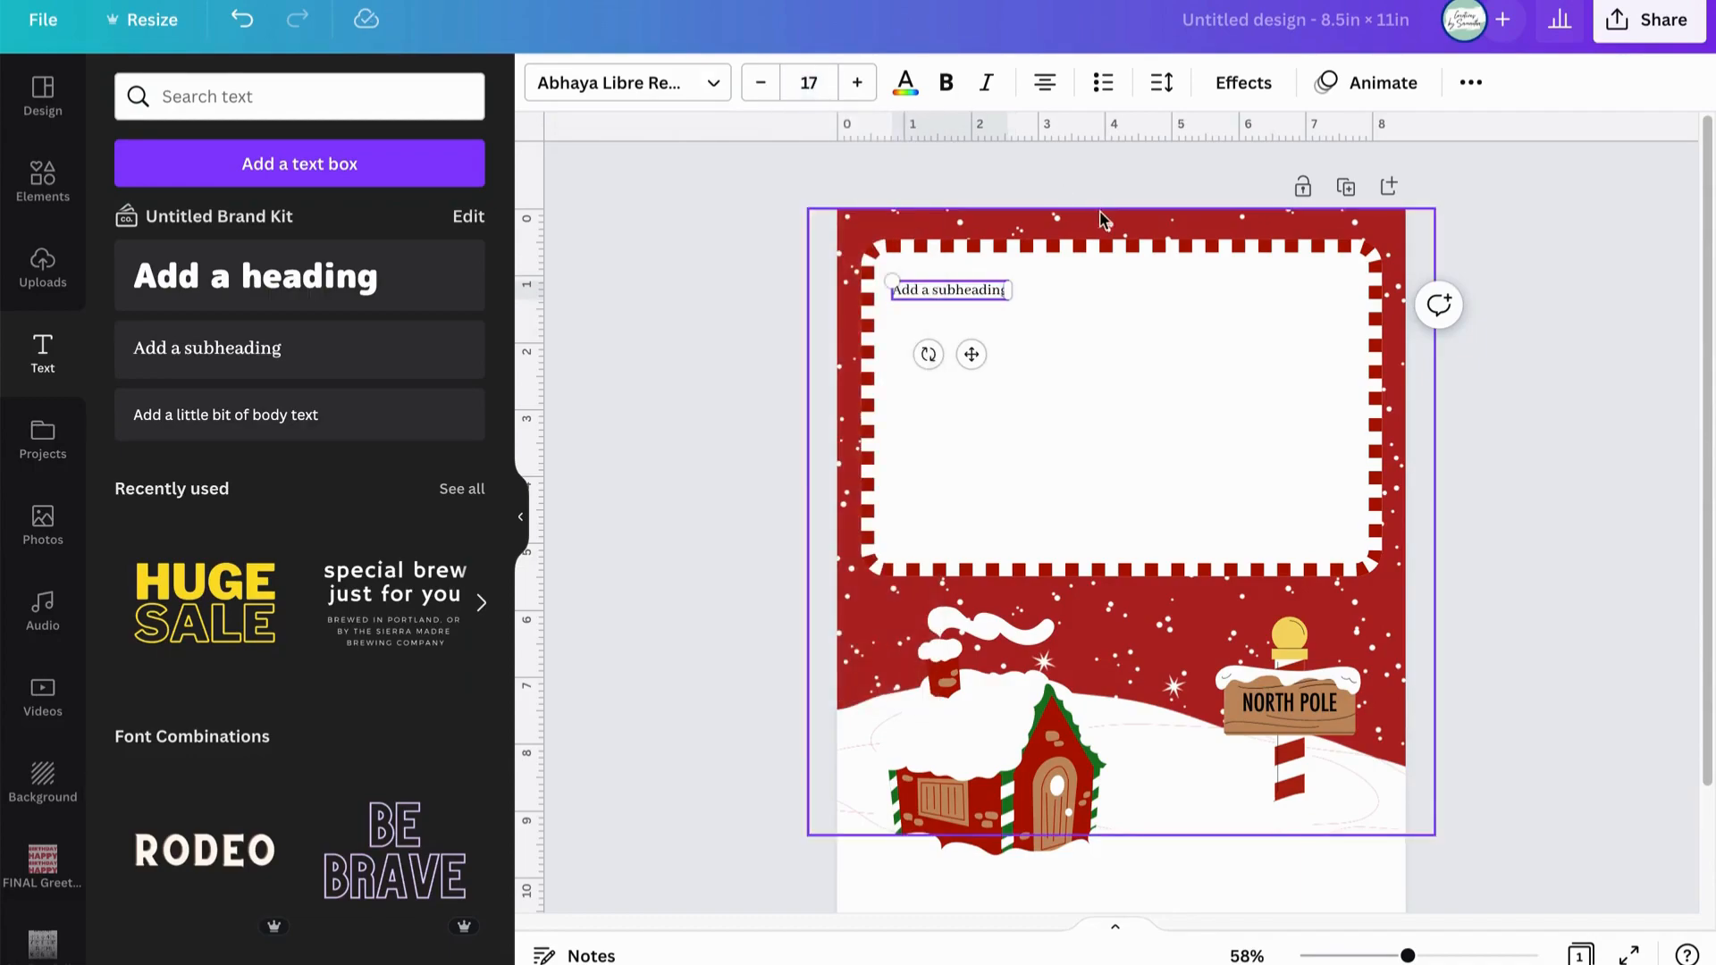
click(717, 88)
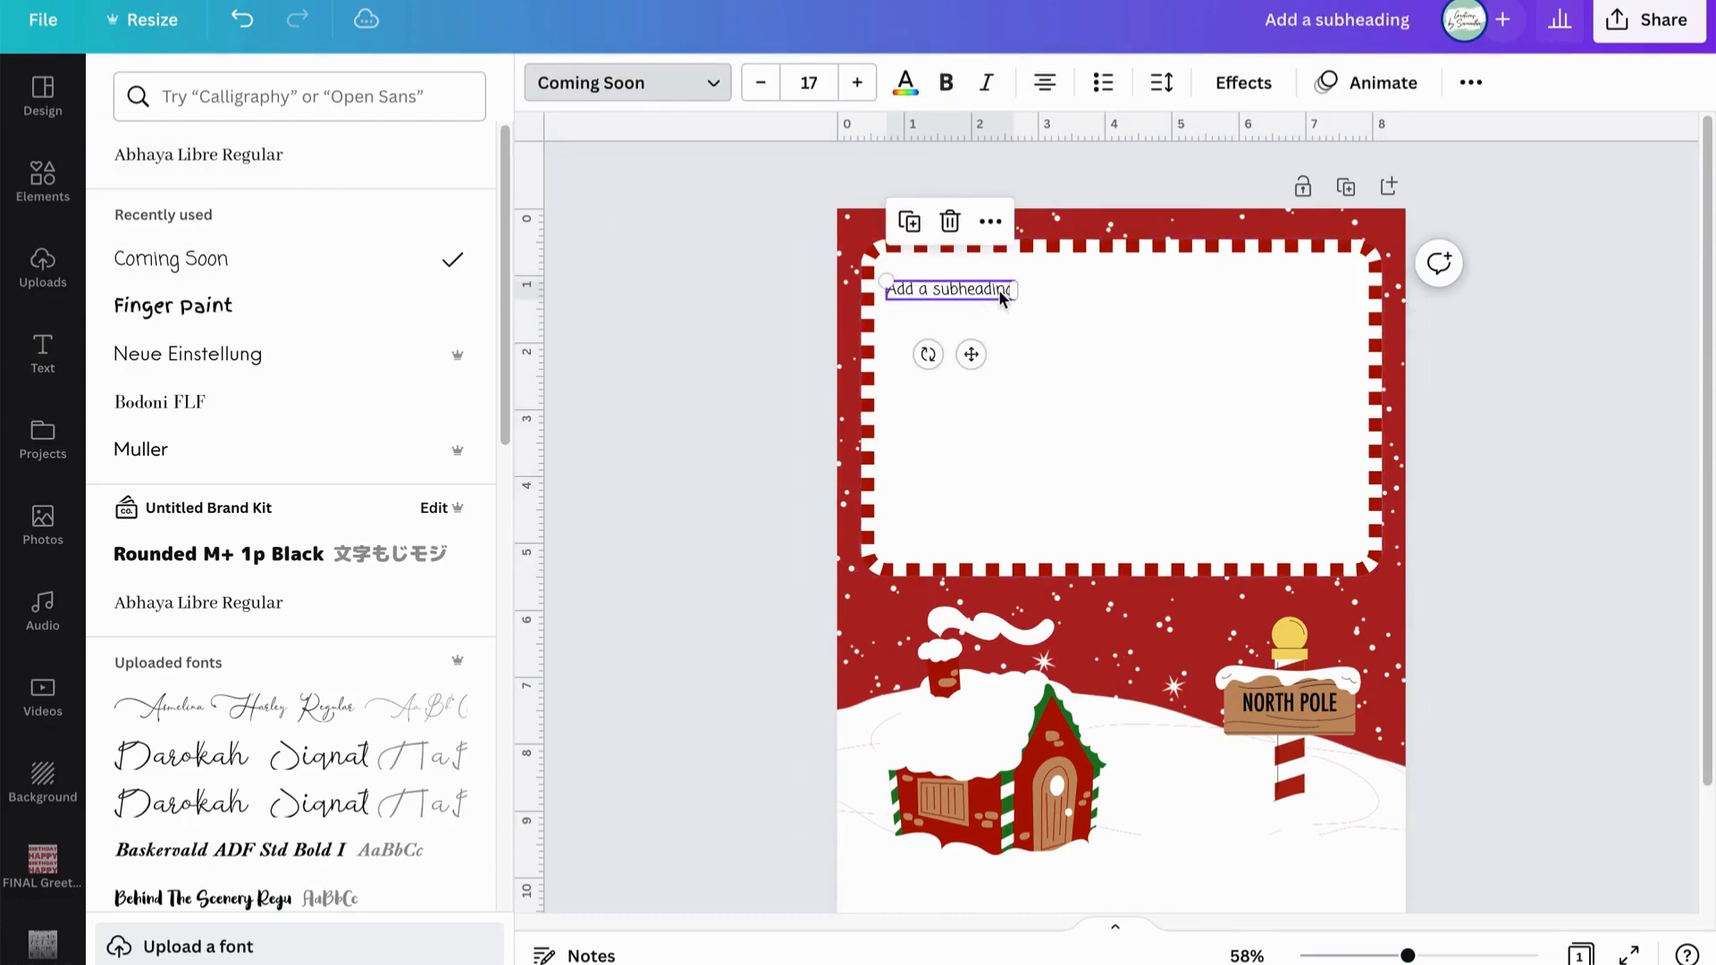
Replace the subheading placeholder with the text "Dear Santa!"
click(1444, 955)
scroll(1179, 670, up, 3)
click(919, 365)
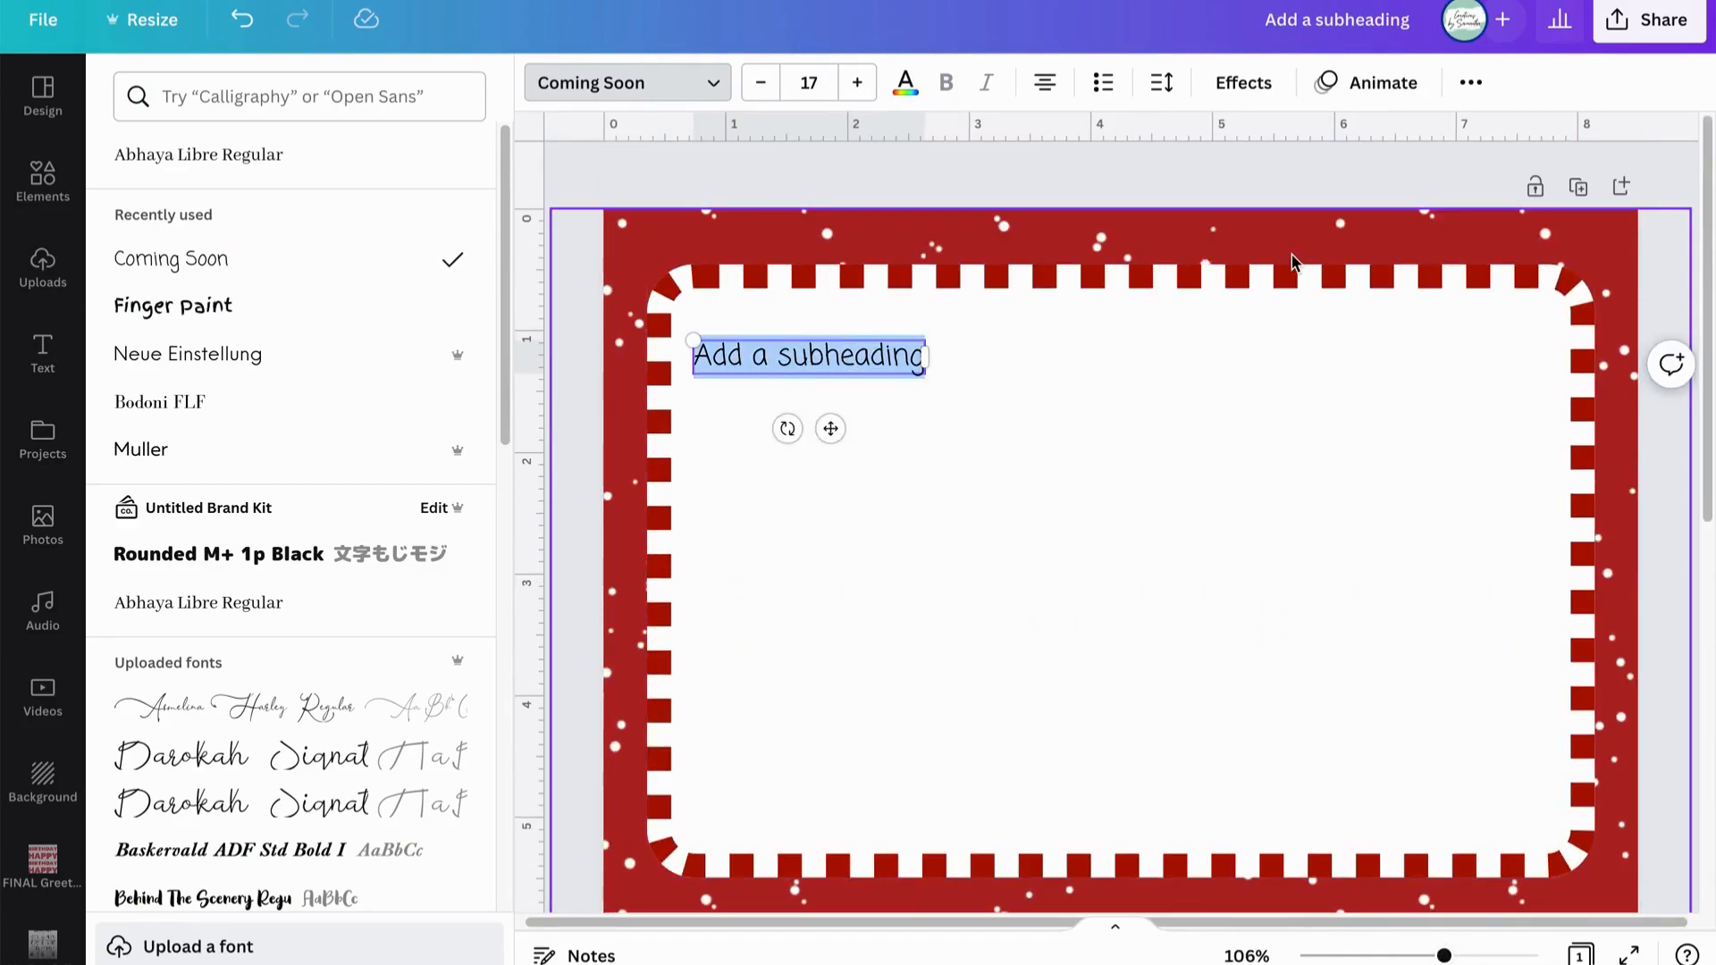
text(Dec)
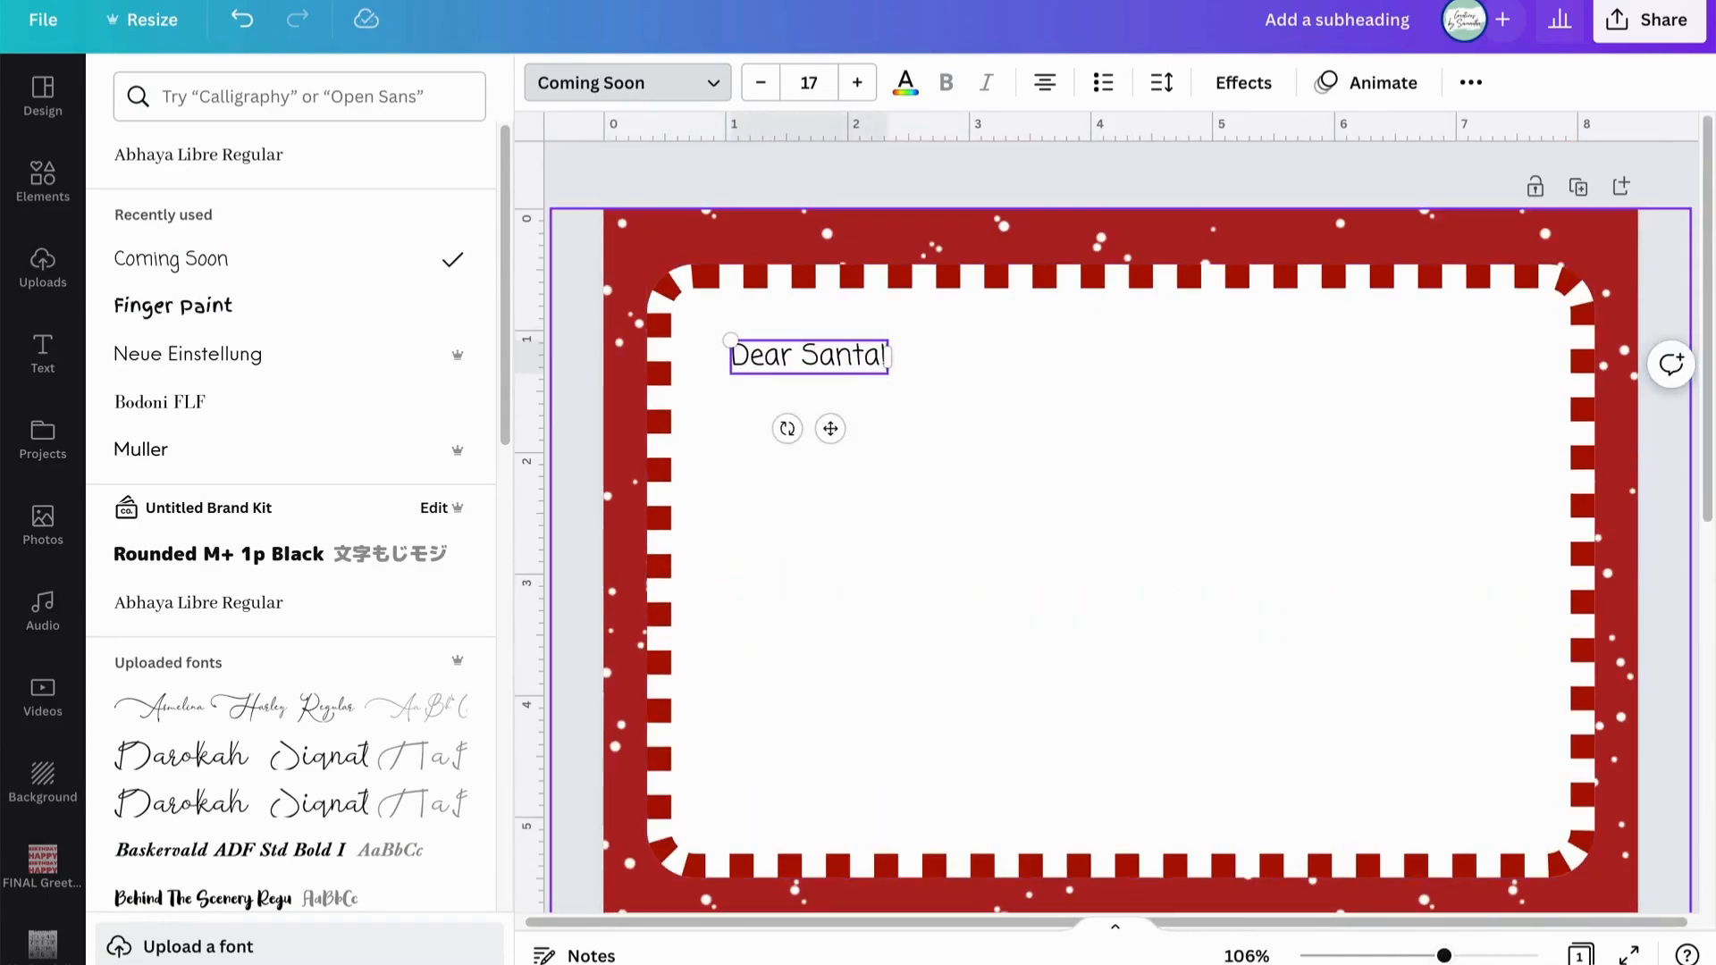
text(r Santa!)
key(Return)
Left-align the letter text and add the lines "How are you?" and "My name is", separated by blank lines
click(1123, 287)
click(777, 374)
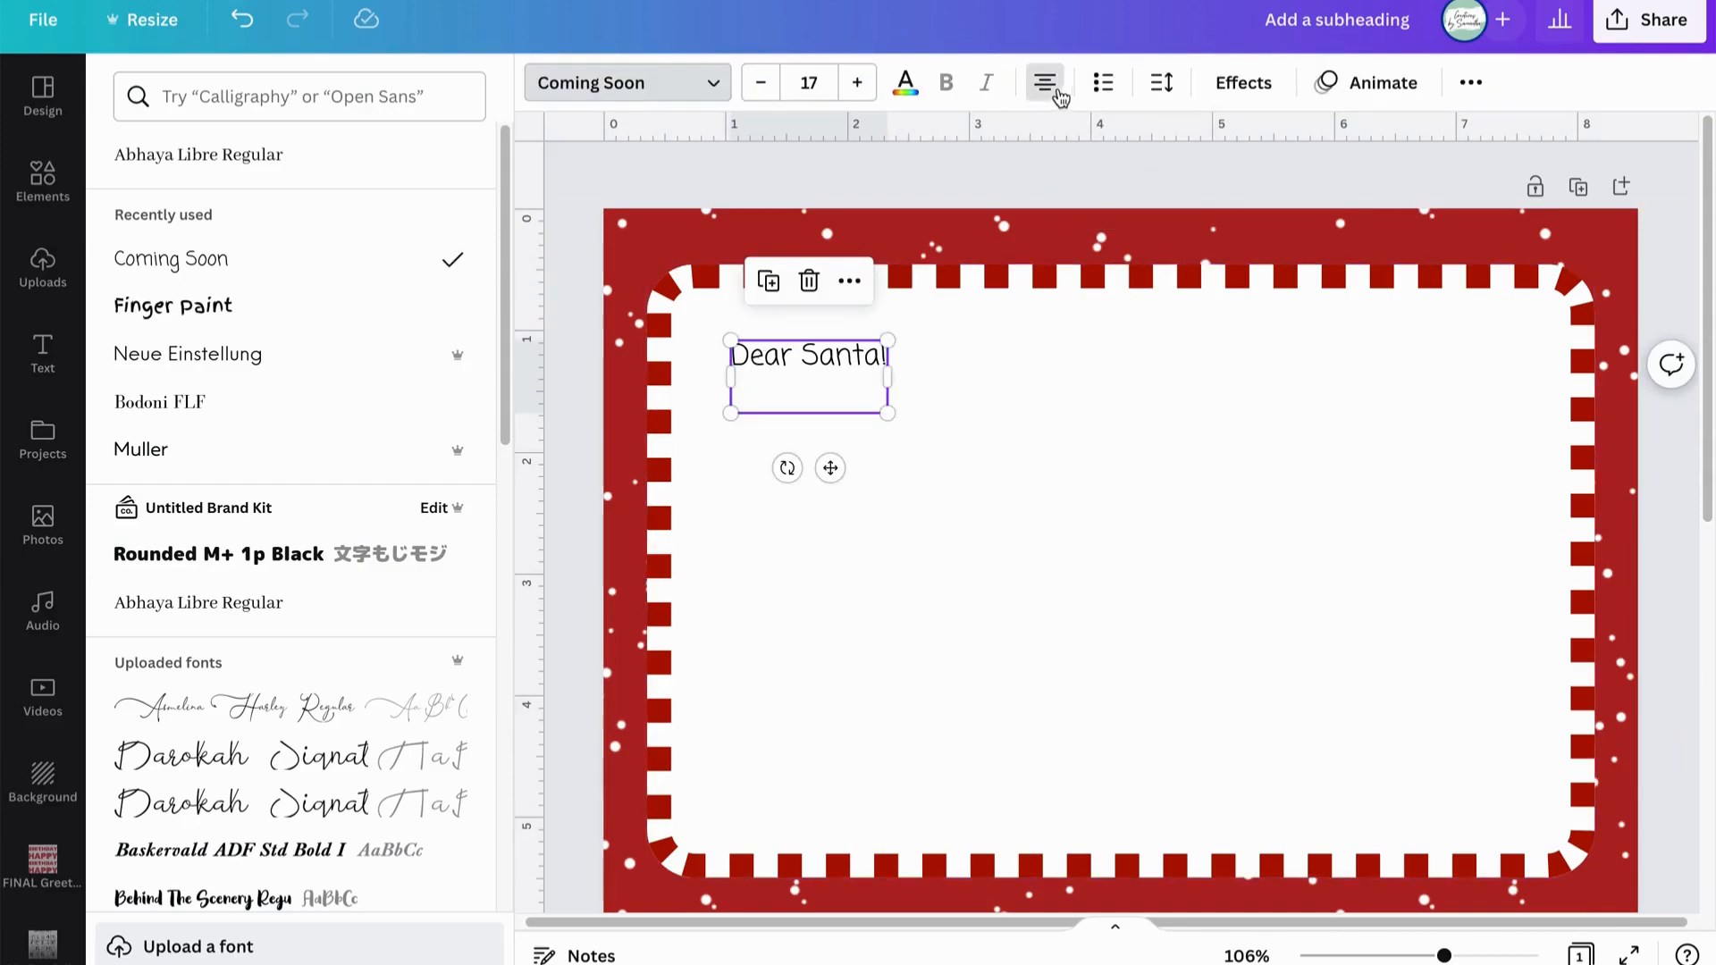
key(Return)
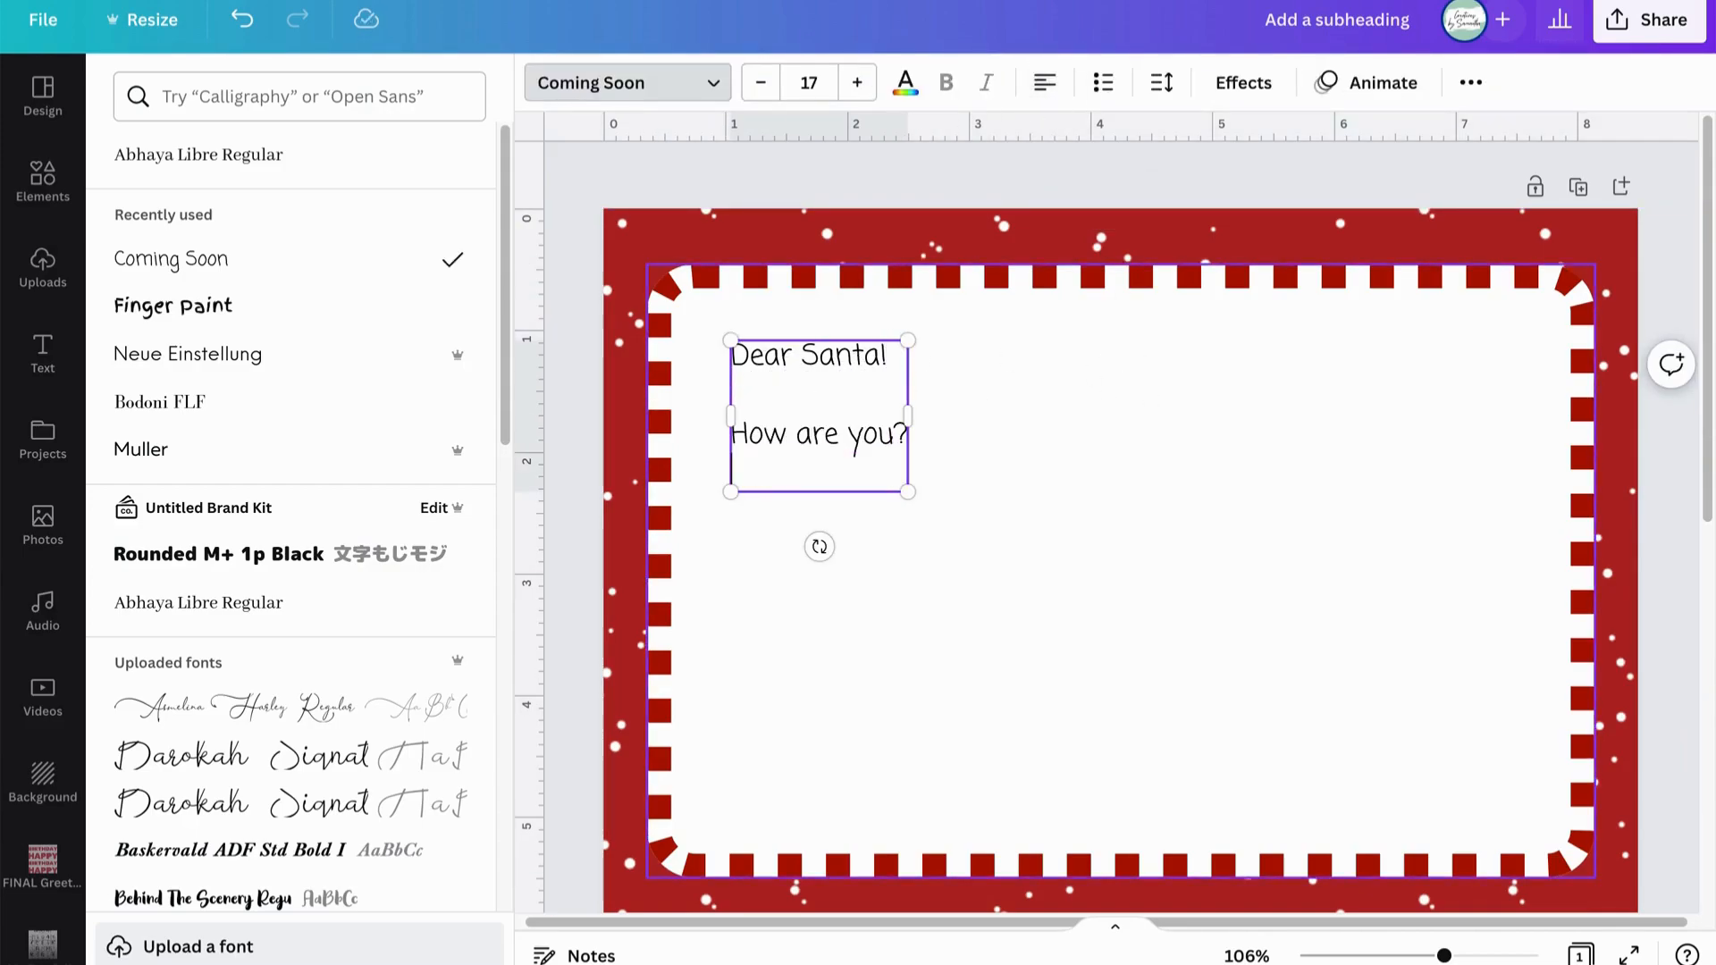
key(Return)
text(My name is)
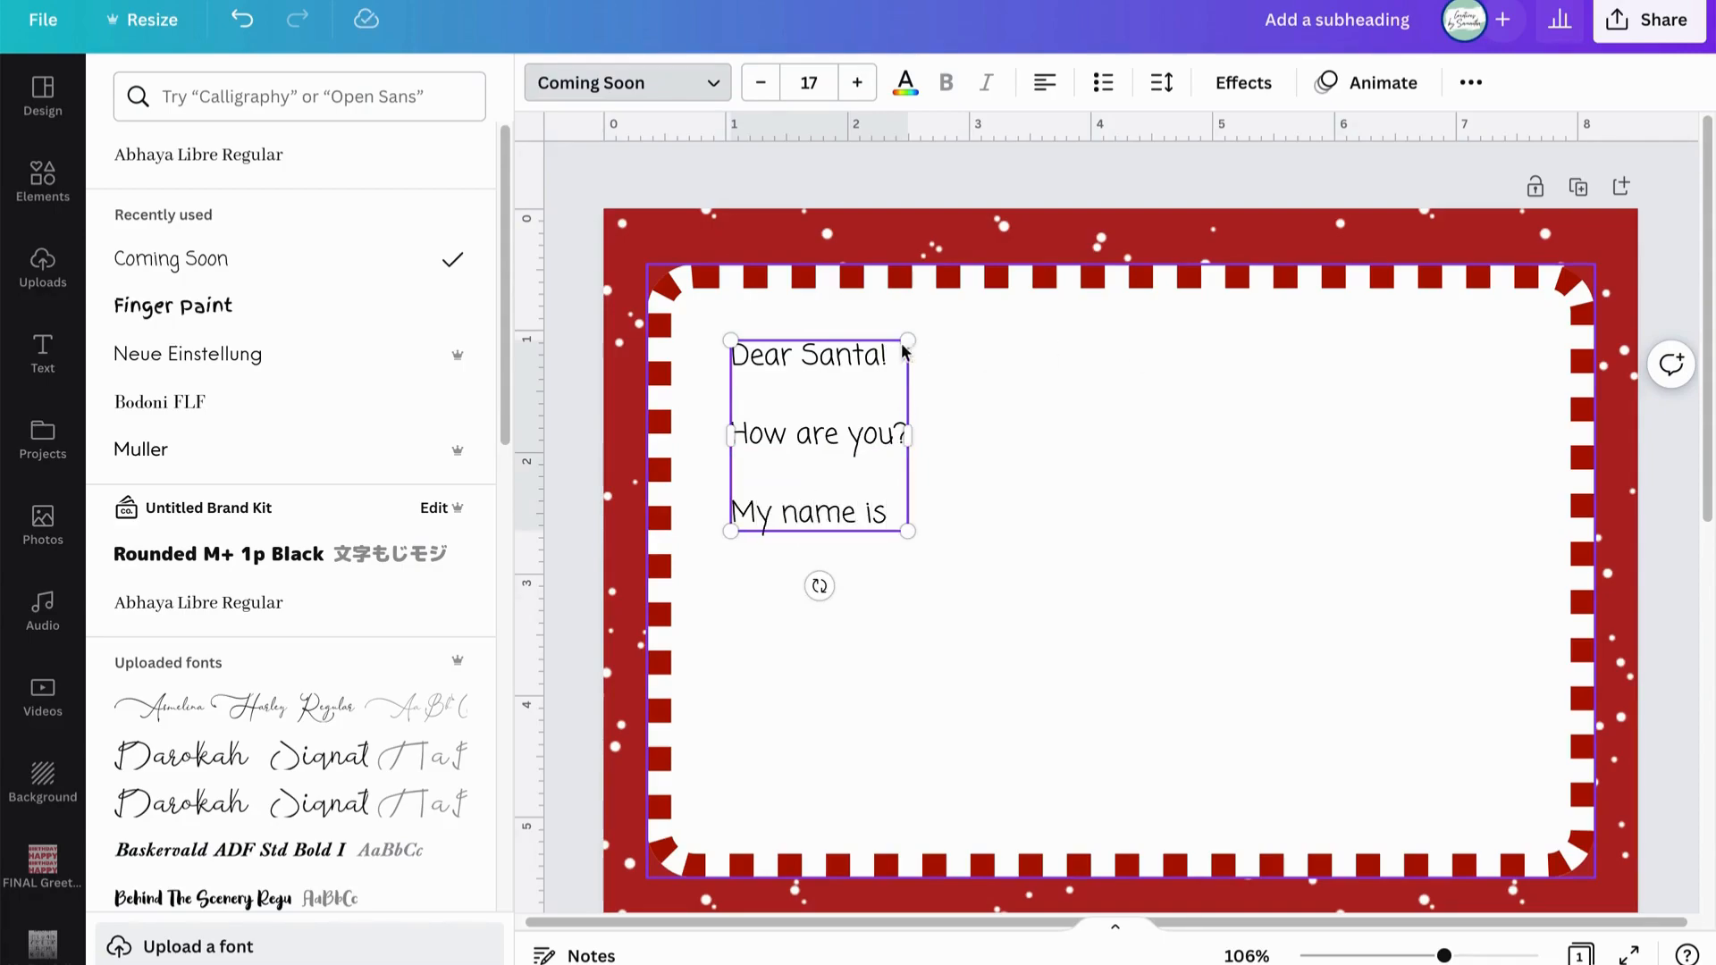
Join the opening lines into "Dear Santa...How are you?" and widen the text box to about 6.9 in
key(BackSpace)
key(BackSpace)
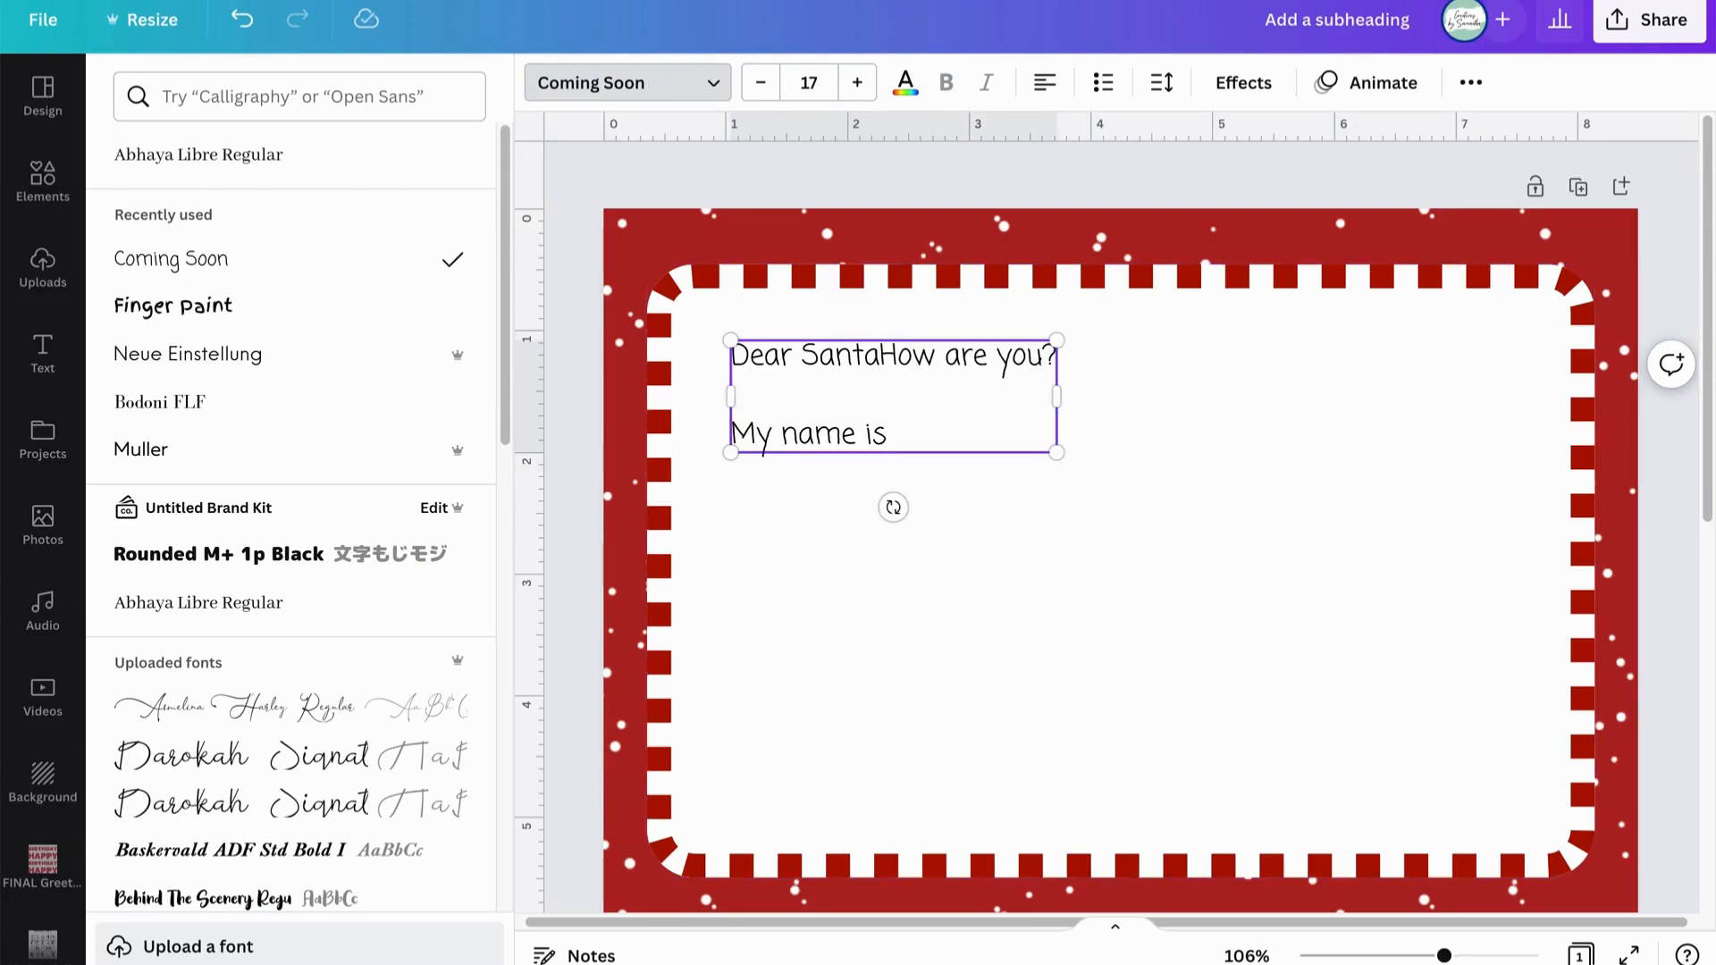
text(...)
drag(1068, 393, 1510, 426)
drag(1535, 429, 1535, 429)
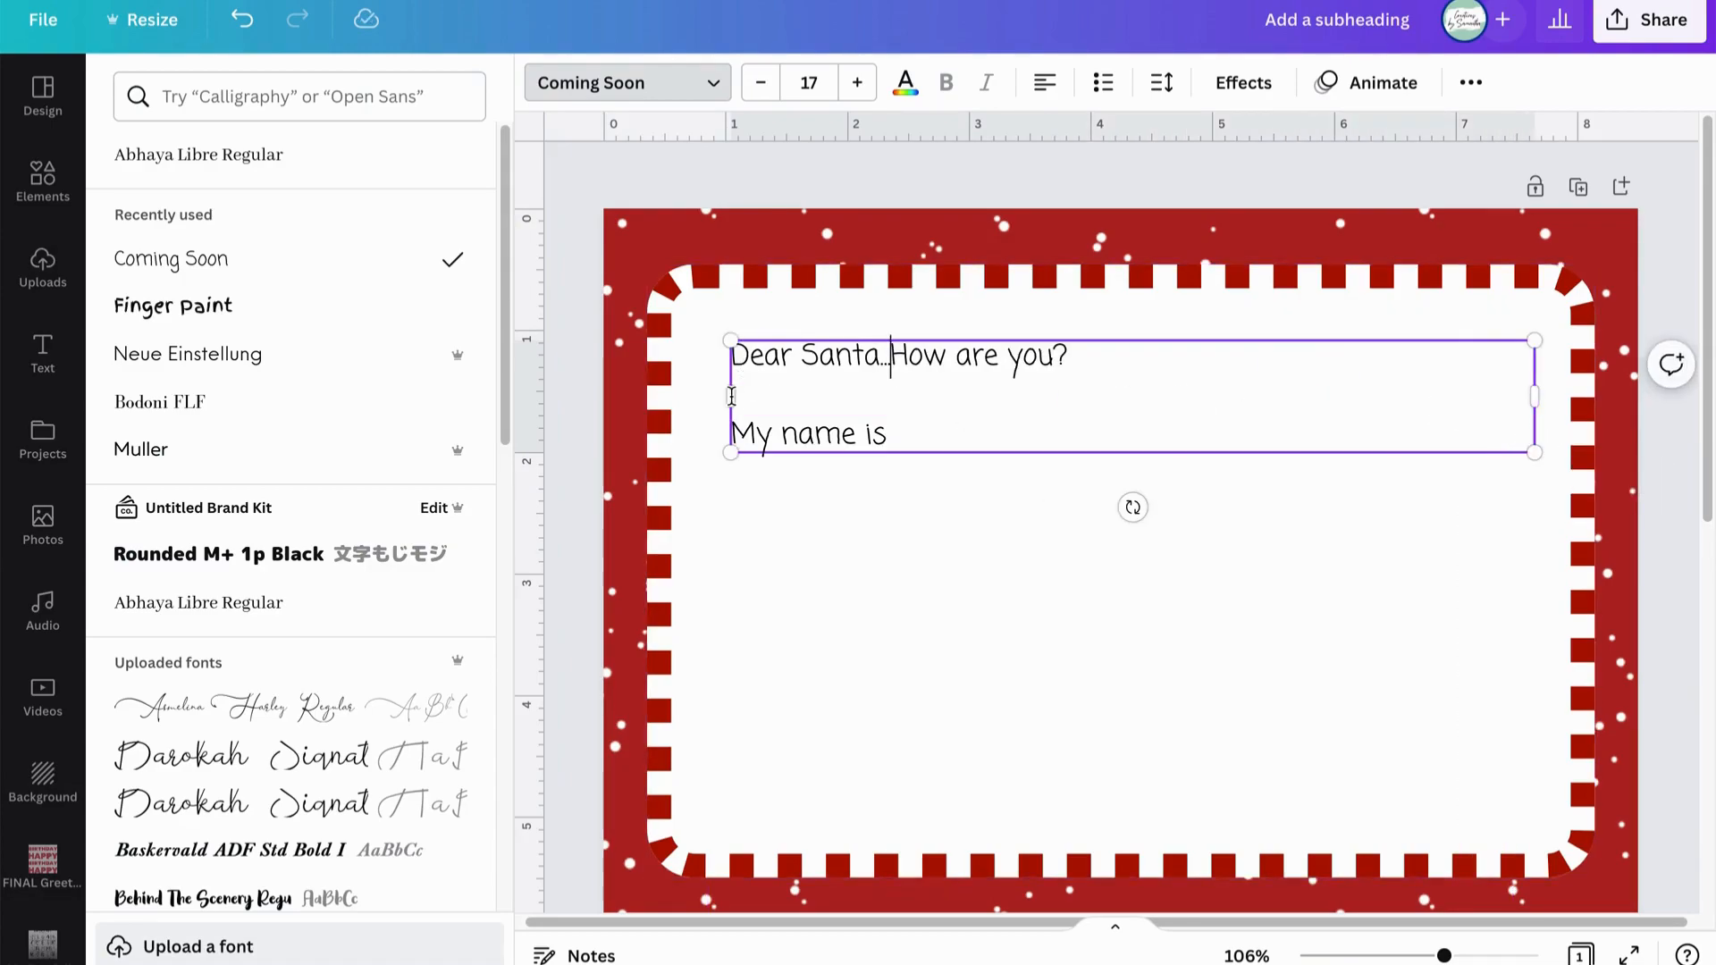
drag(732, 392, 694, 393)
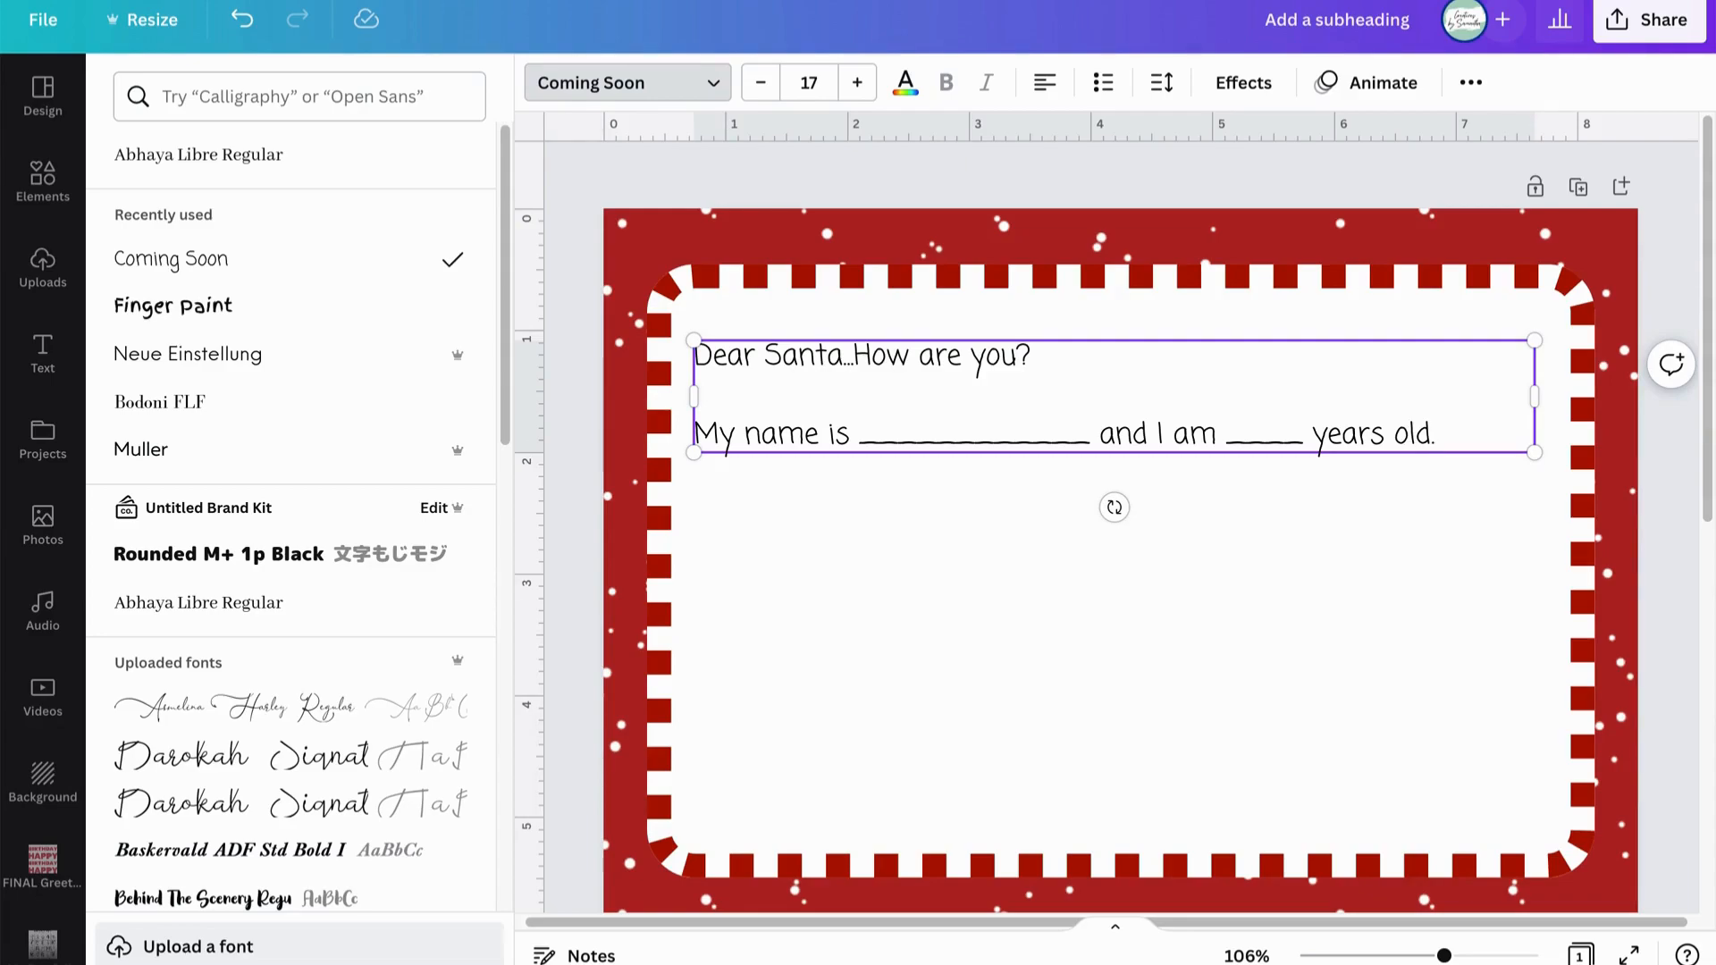
Complete the letter text with name and age blanks and "I hope I'm on your good list this year because for Christmas I would like:"
text(hope I'm on your good list this year because for Chrit)
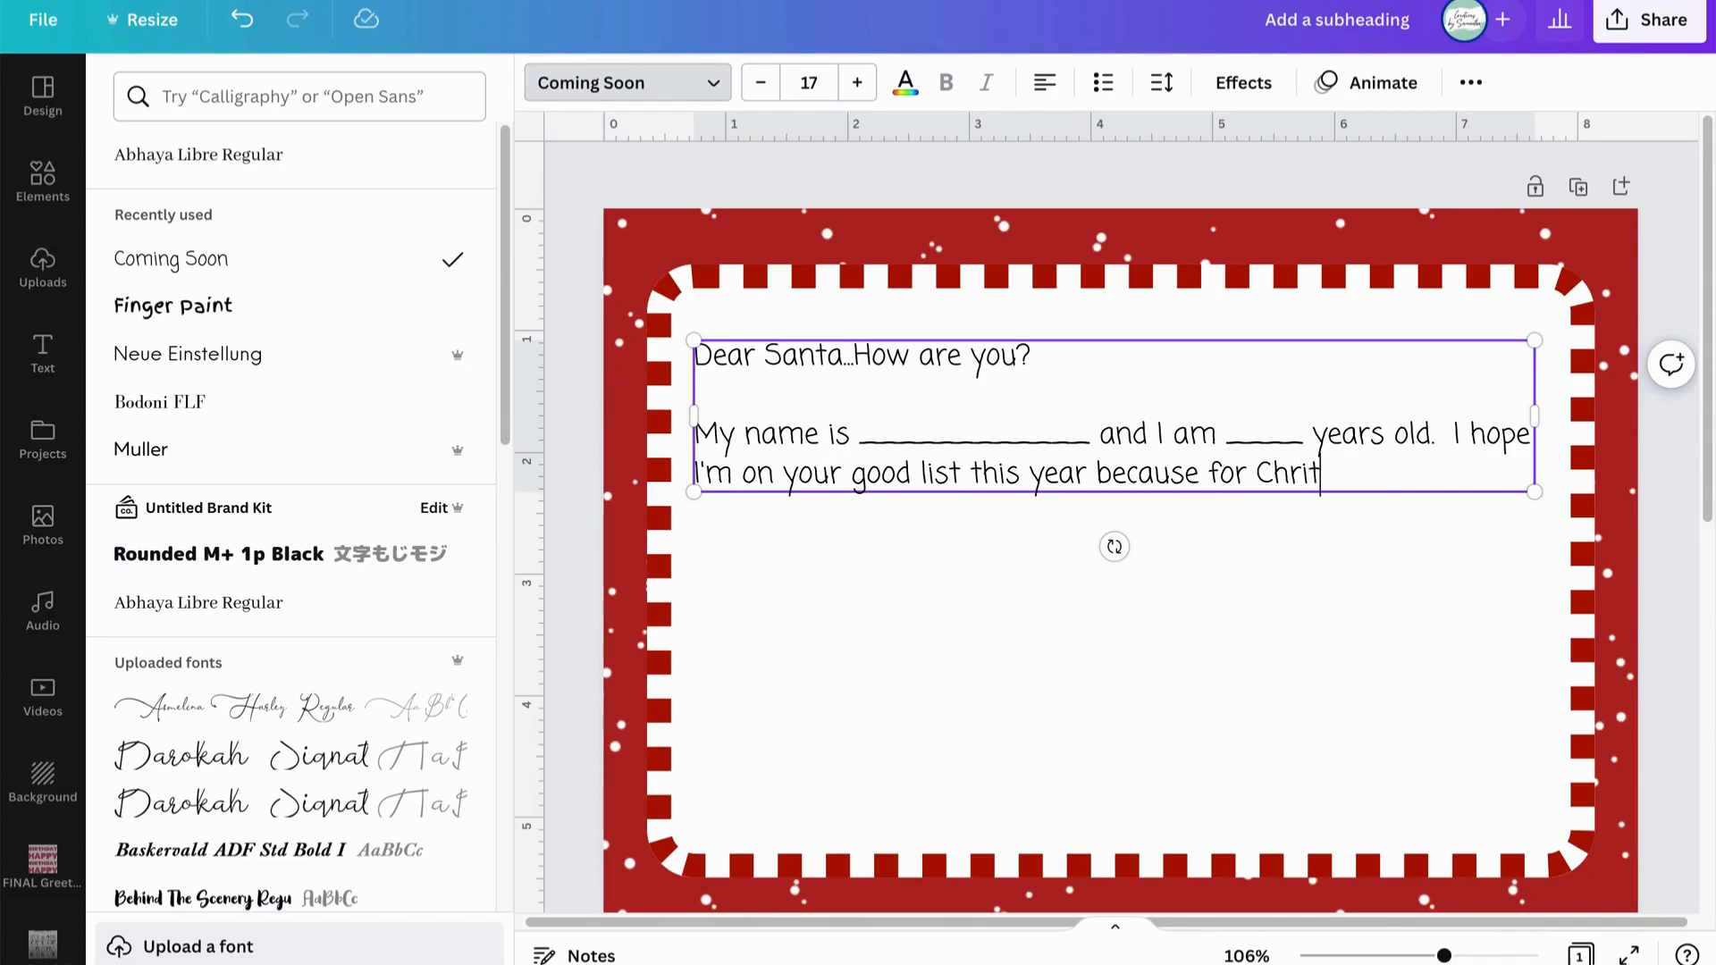
key(BackSpace)
text(stmas I woul)
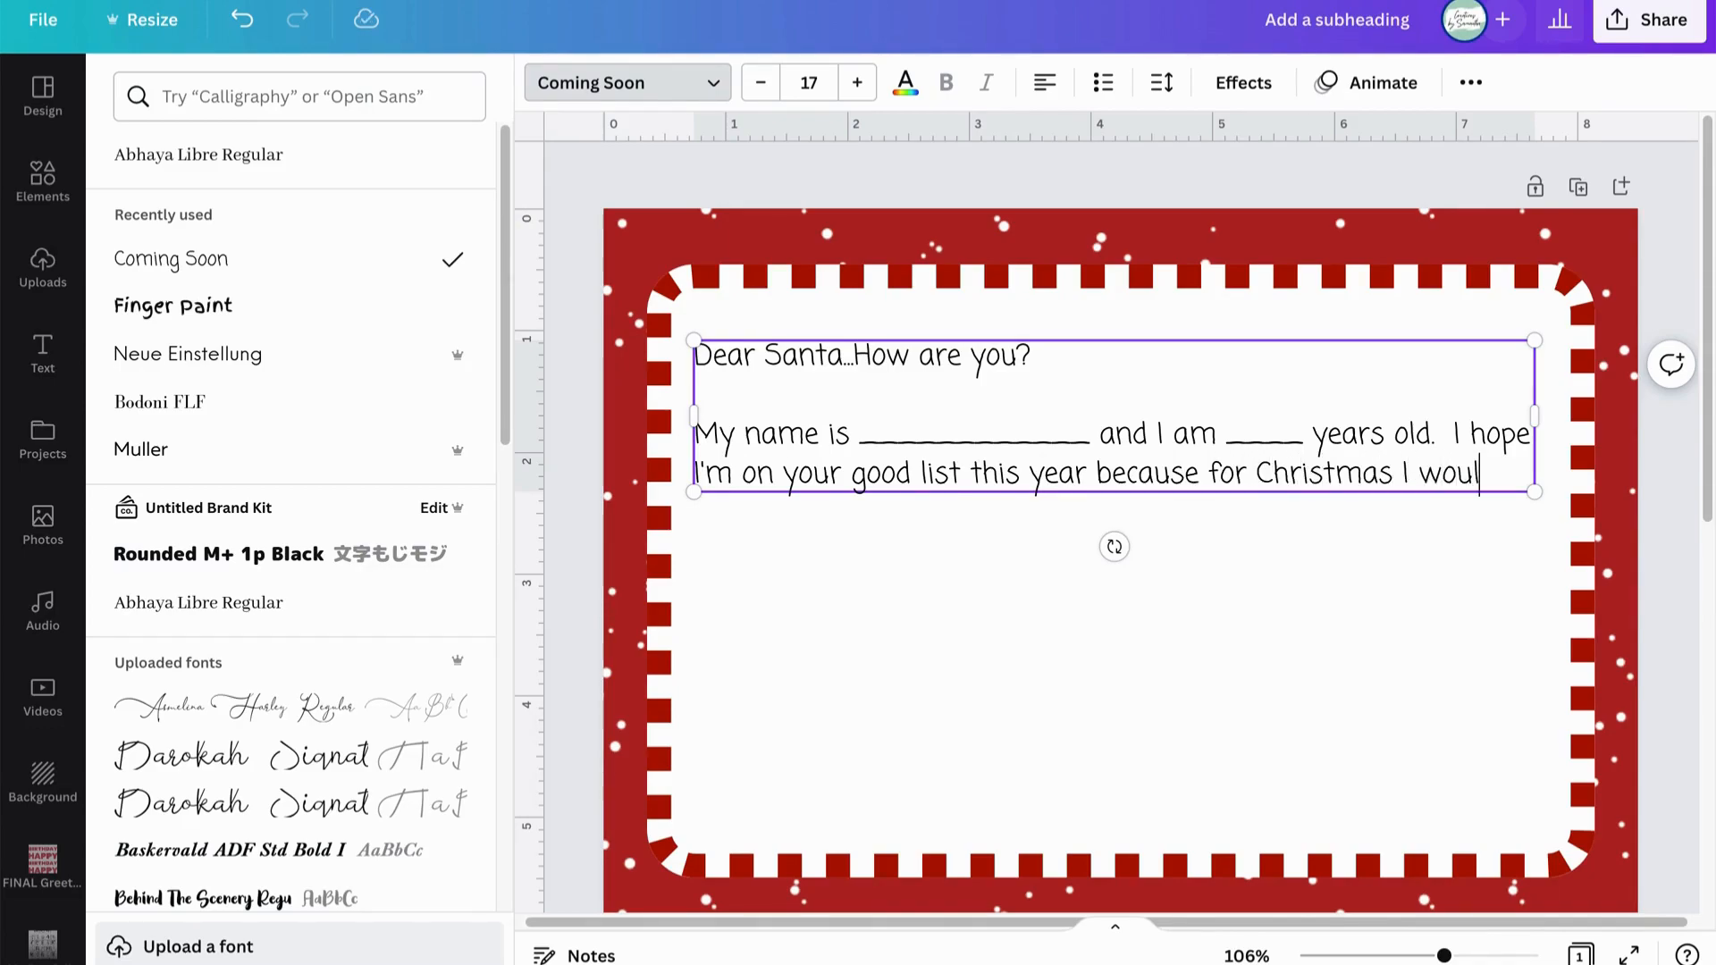
text(d like:)
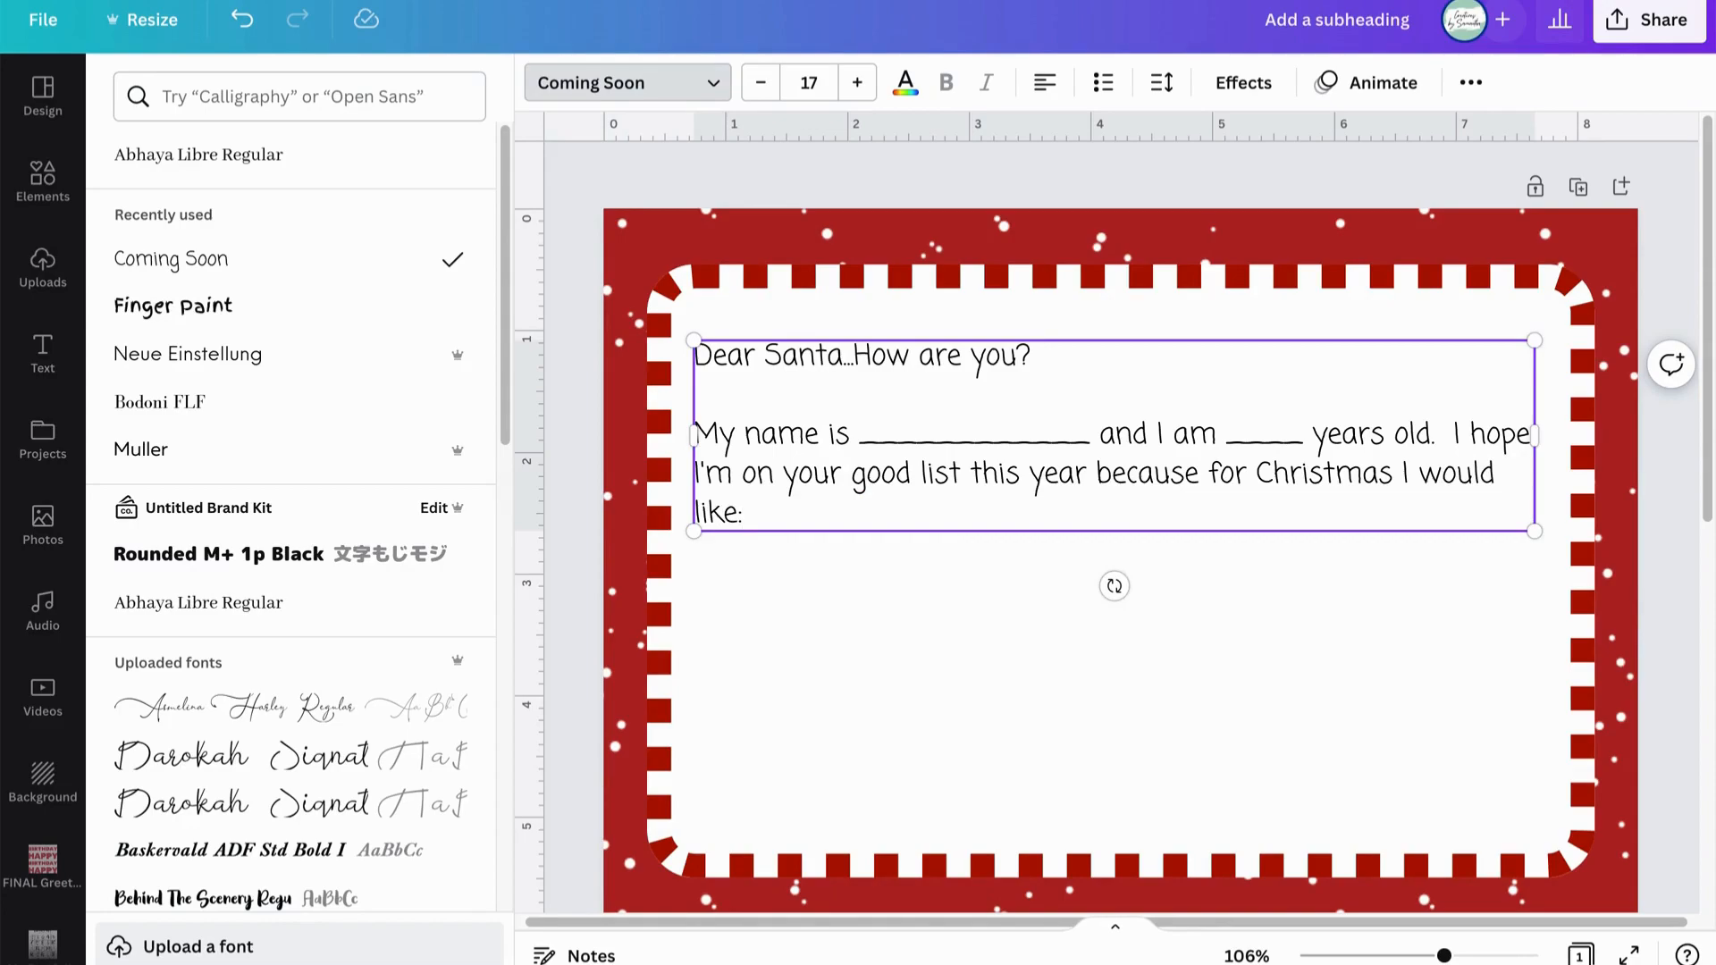
click(970, 700)
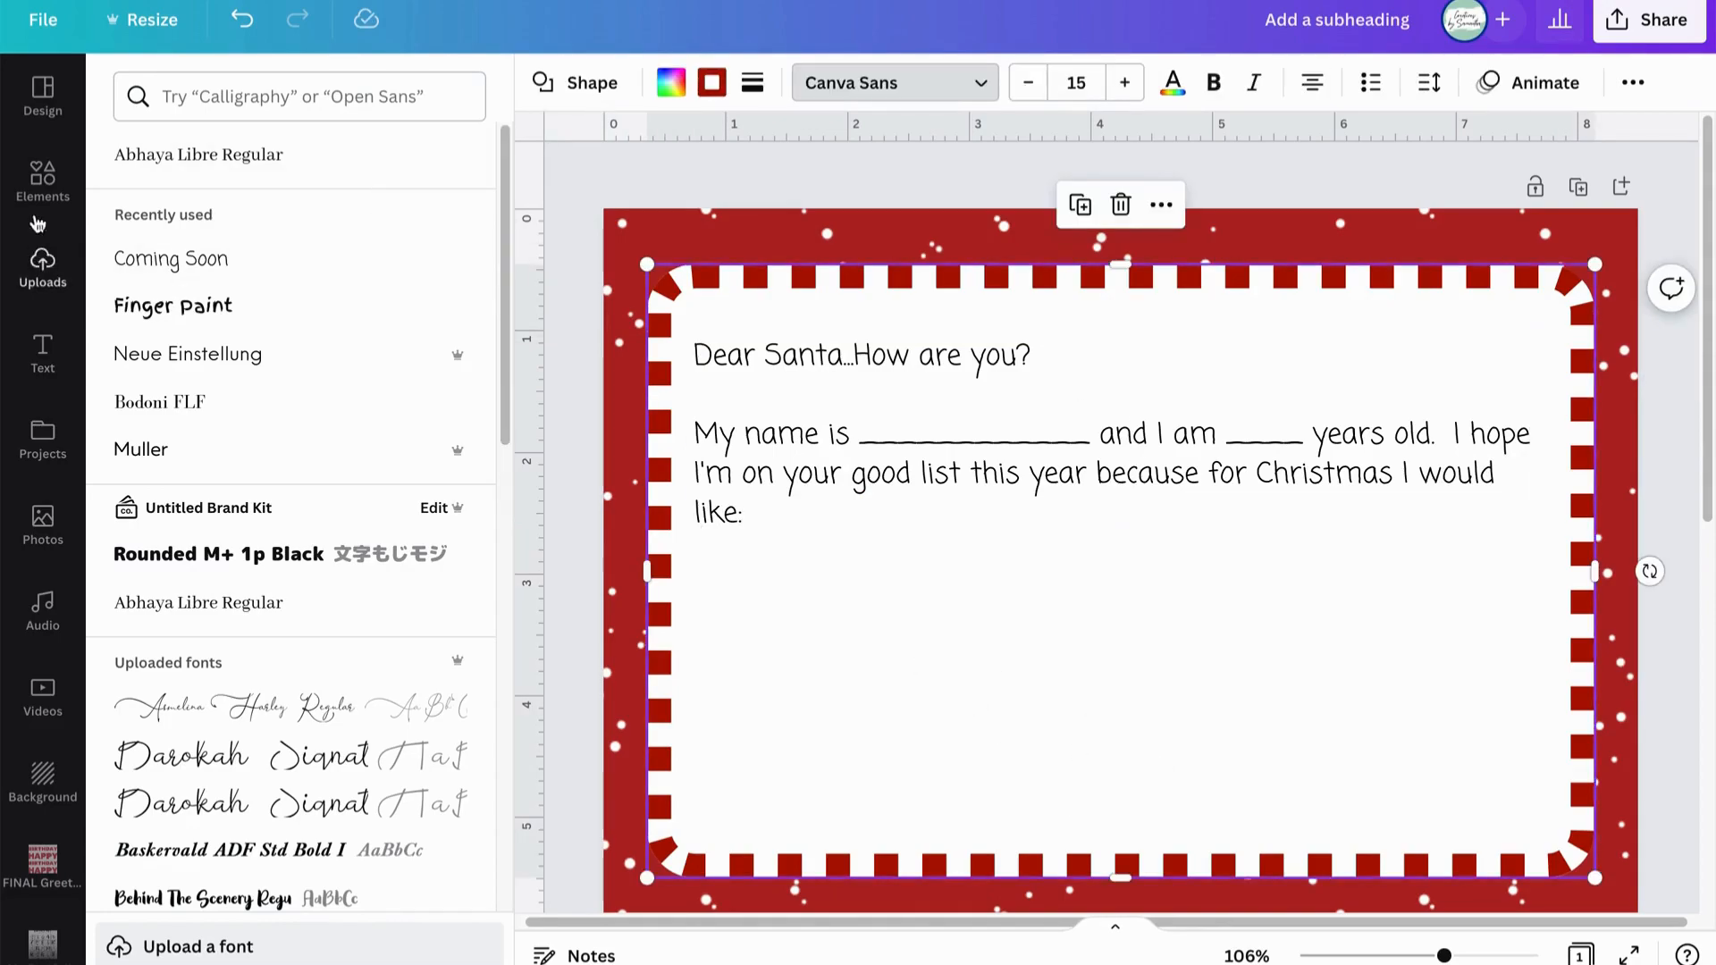
Add a horizontal line about 2.7 in long below "like:", starting at the letter text's left edge
click(42, 182)
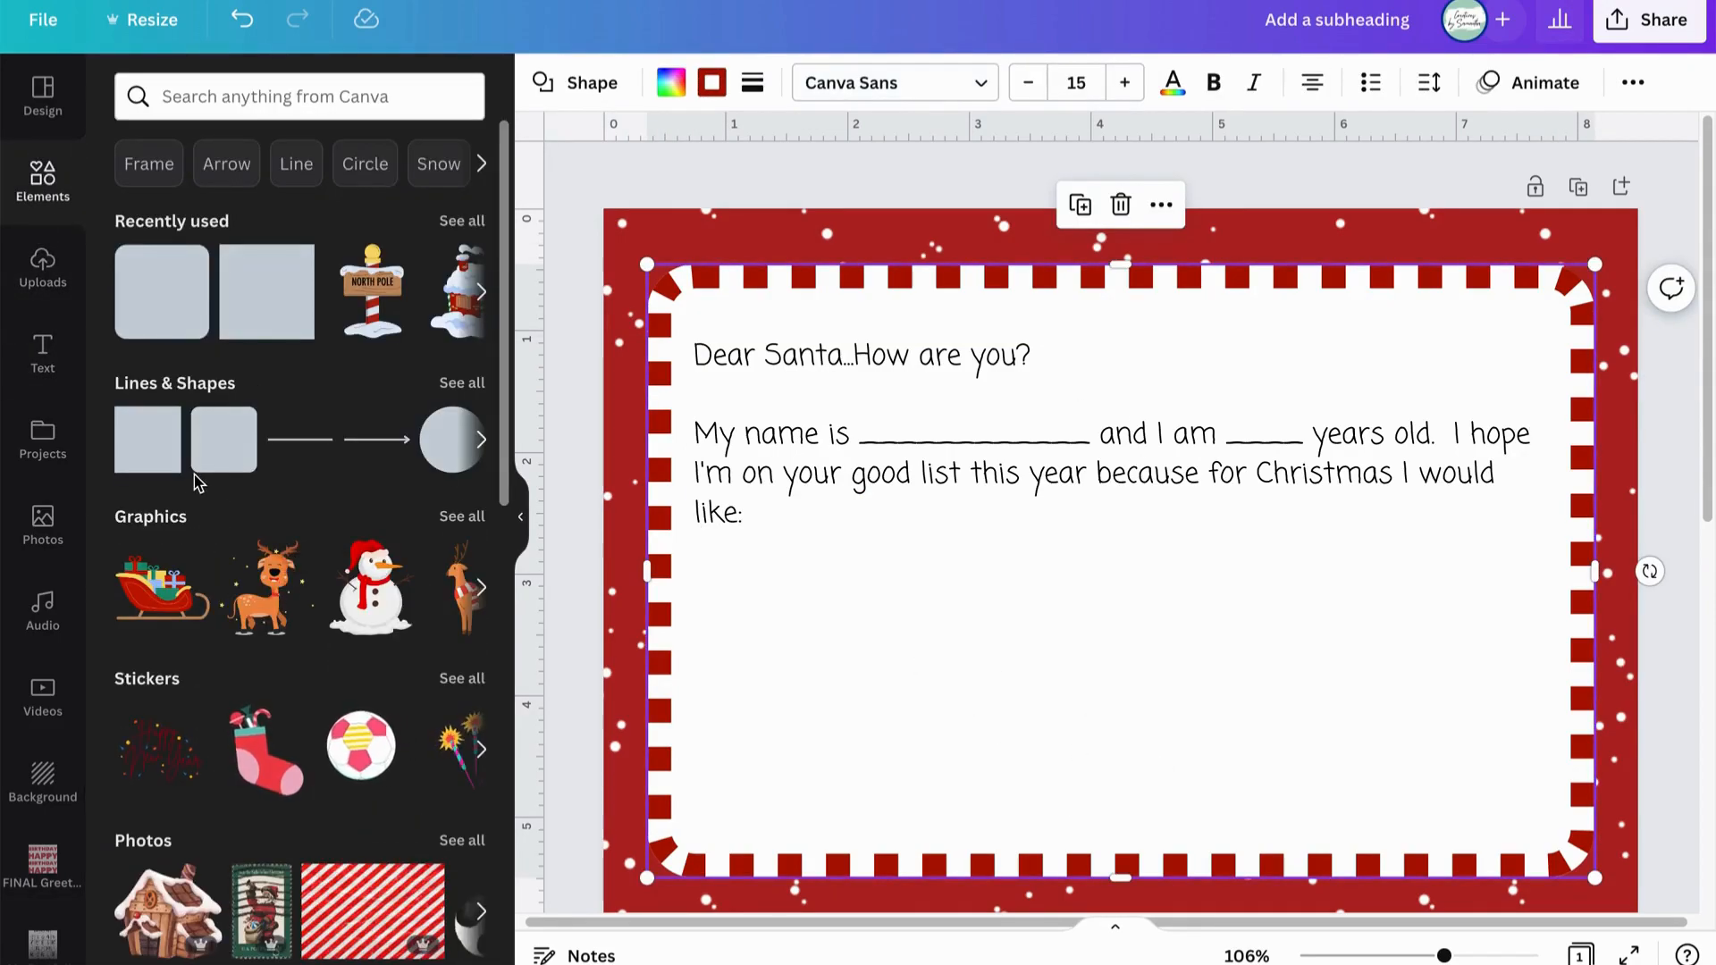
click(315, 449)
drag(1323, 902, 1079, 600)
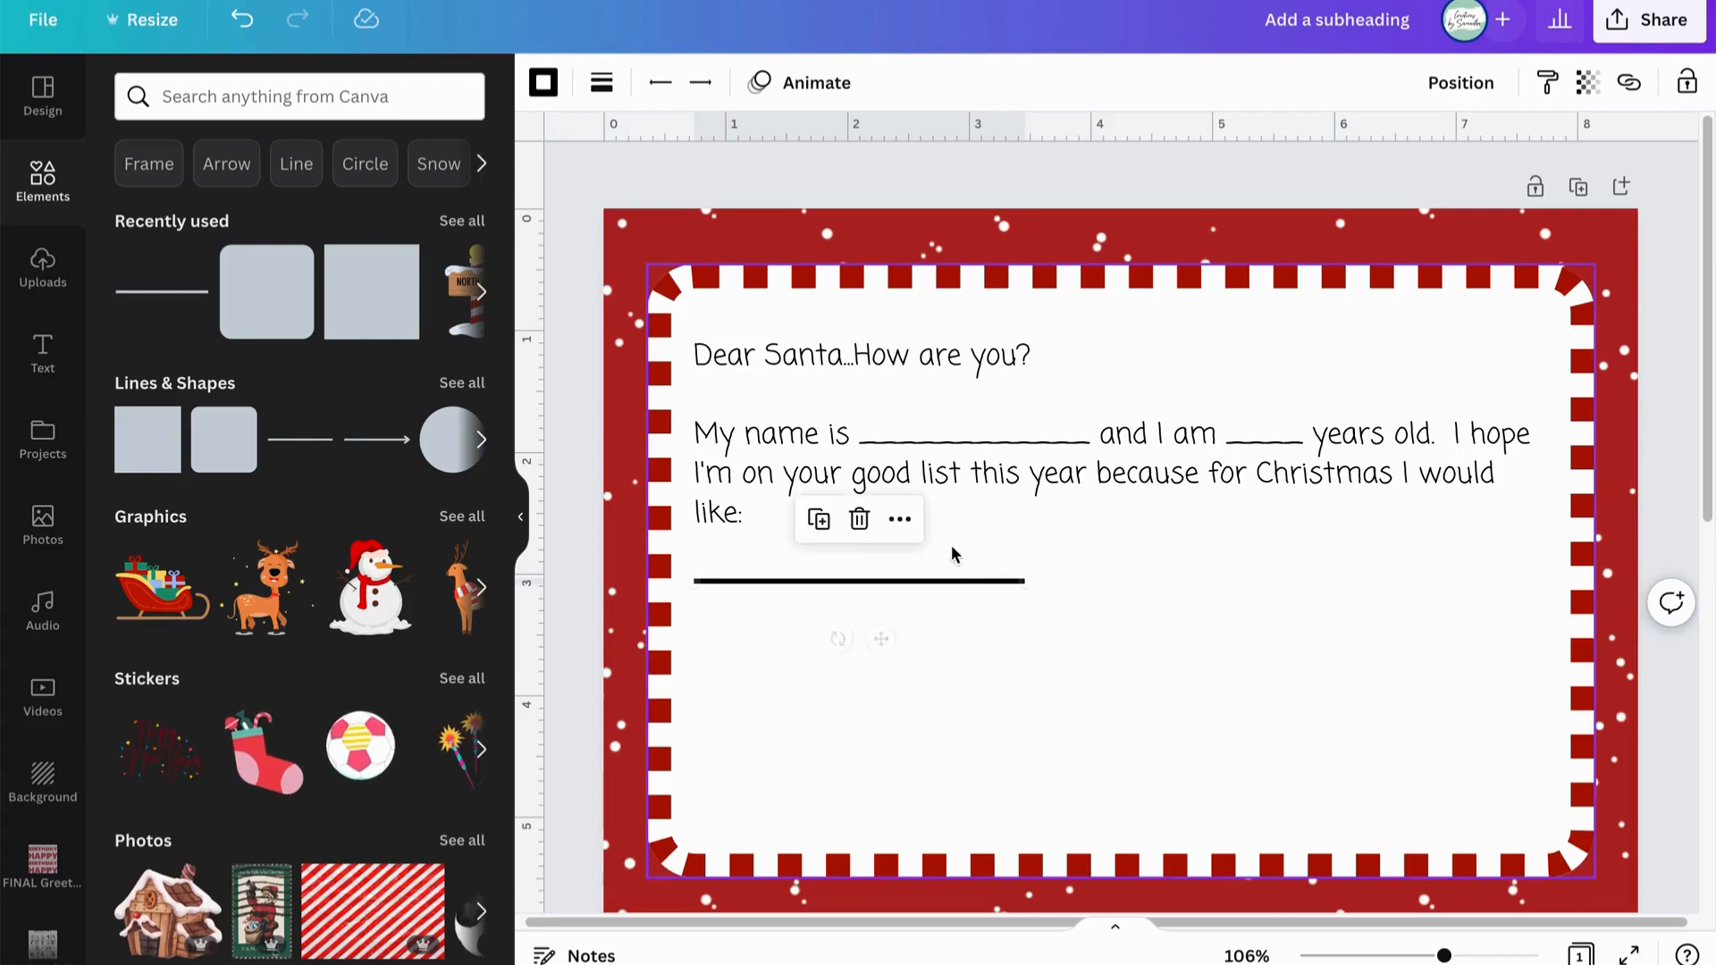
Set the weight of the line below the letter text to 1
click(601, 84)
click(911, 258)
text(2)
click(930, 260)
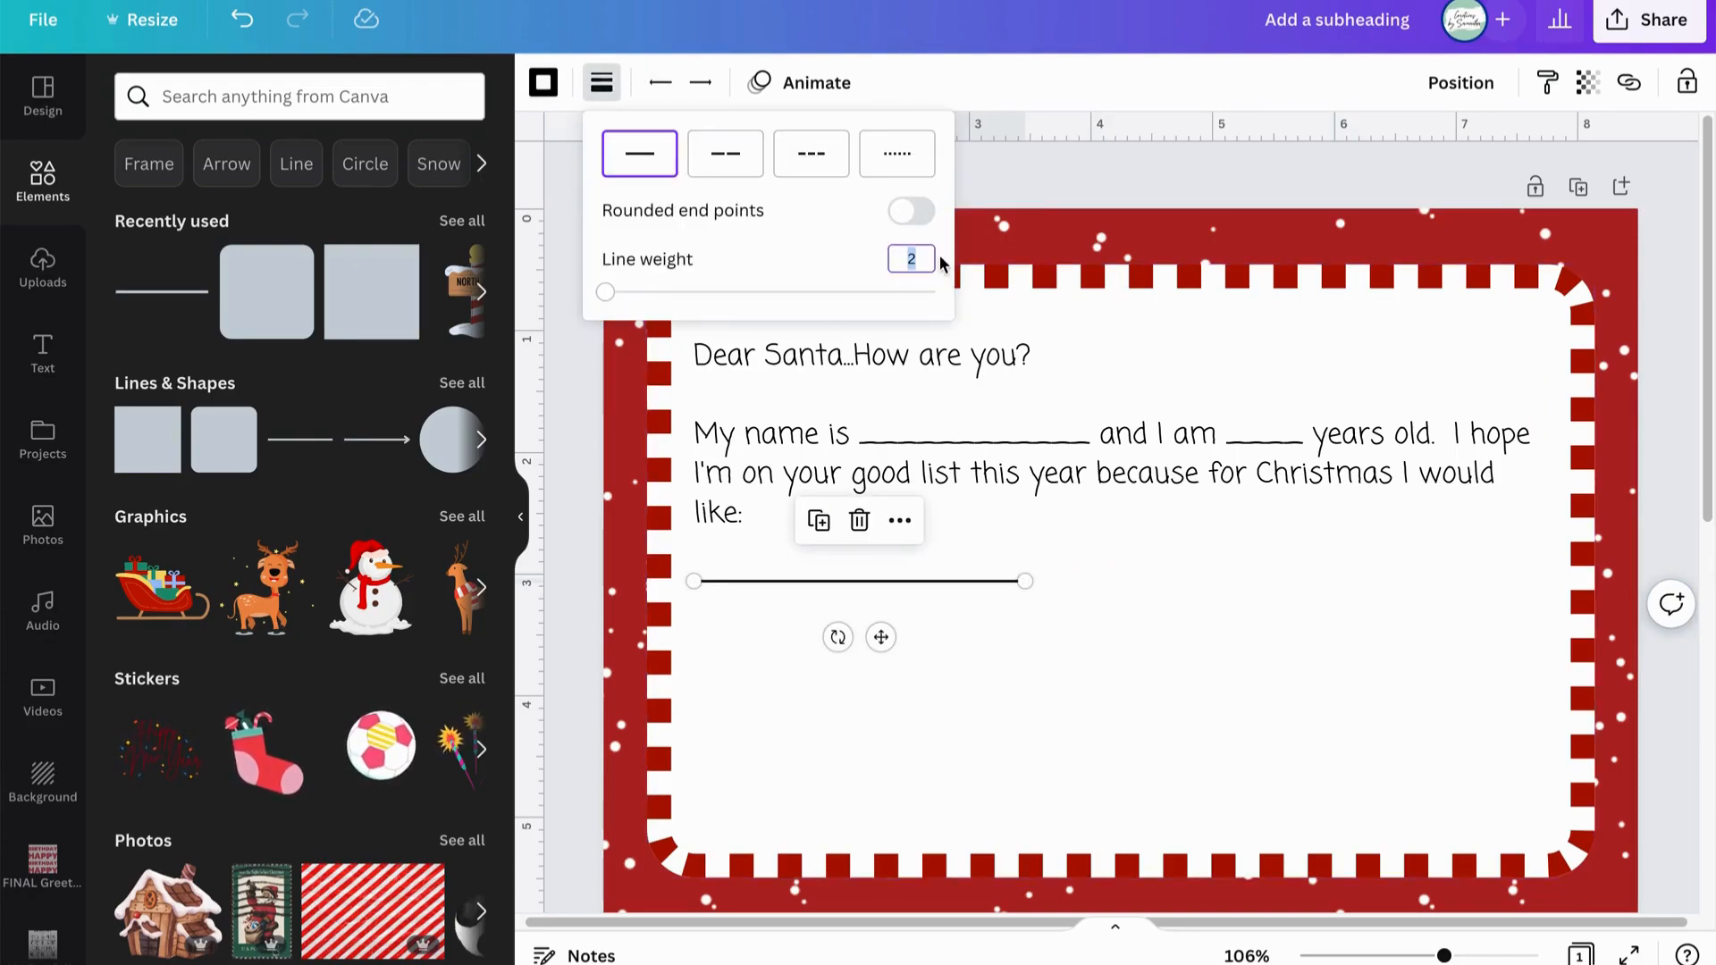
text(1)
click(1125, 731)
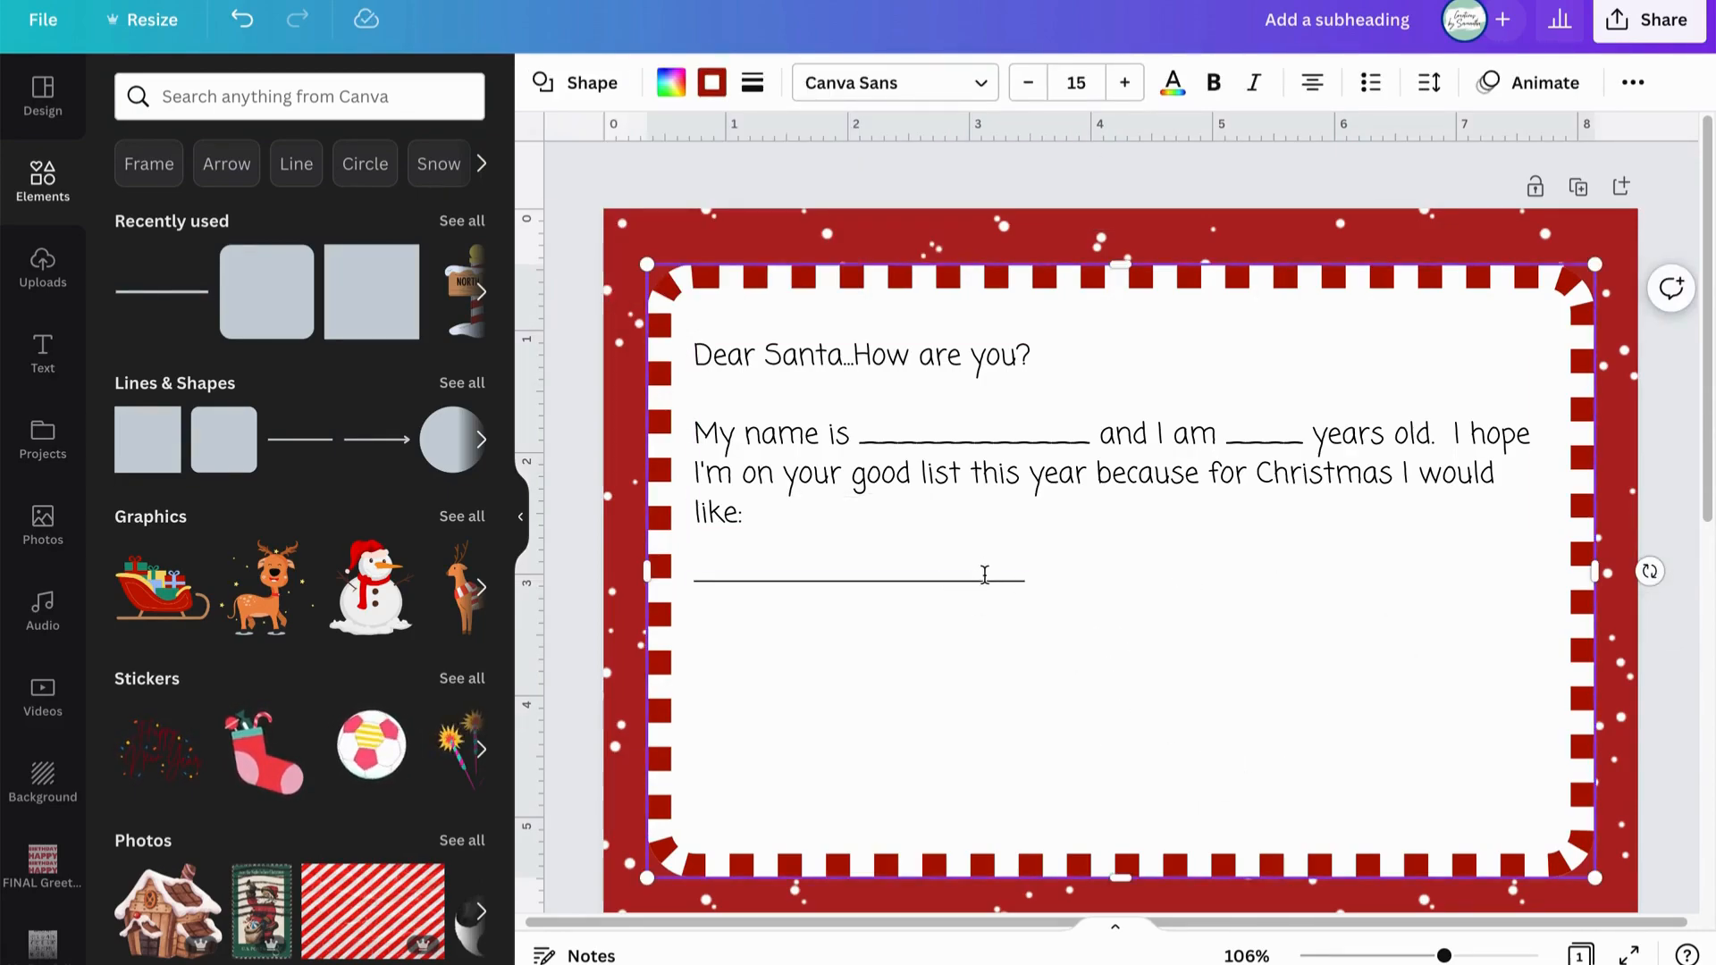
Shorten the line to about 2.2 in and place two copies beside it in a row
click(931, 582)
drag(1025, 581, 965, 582)
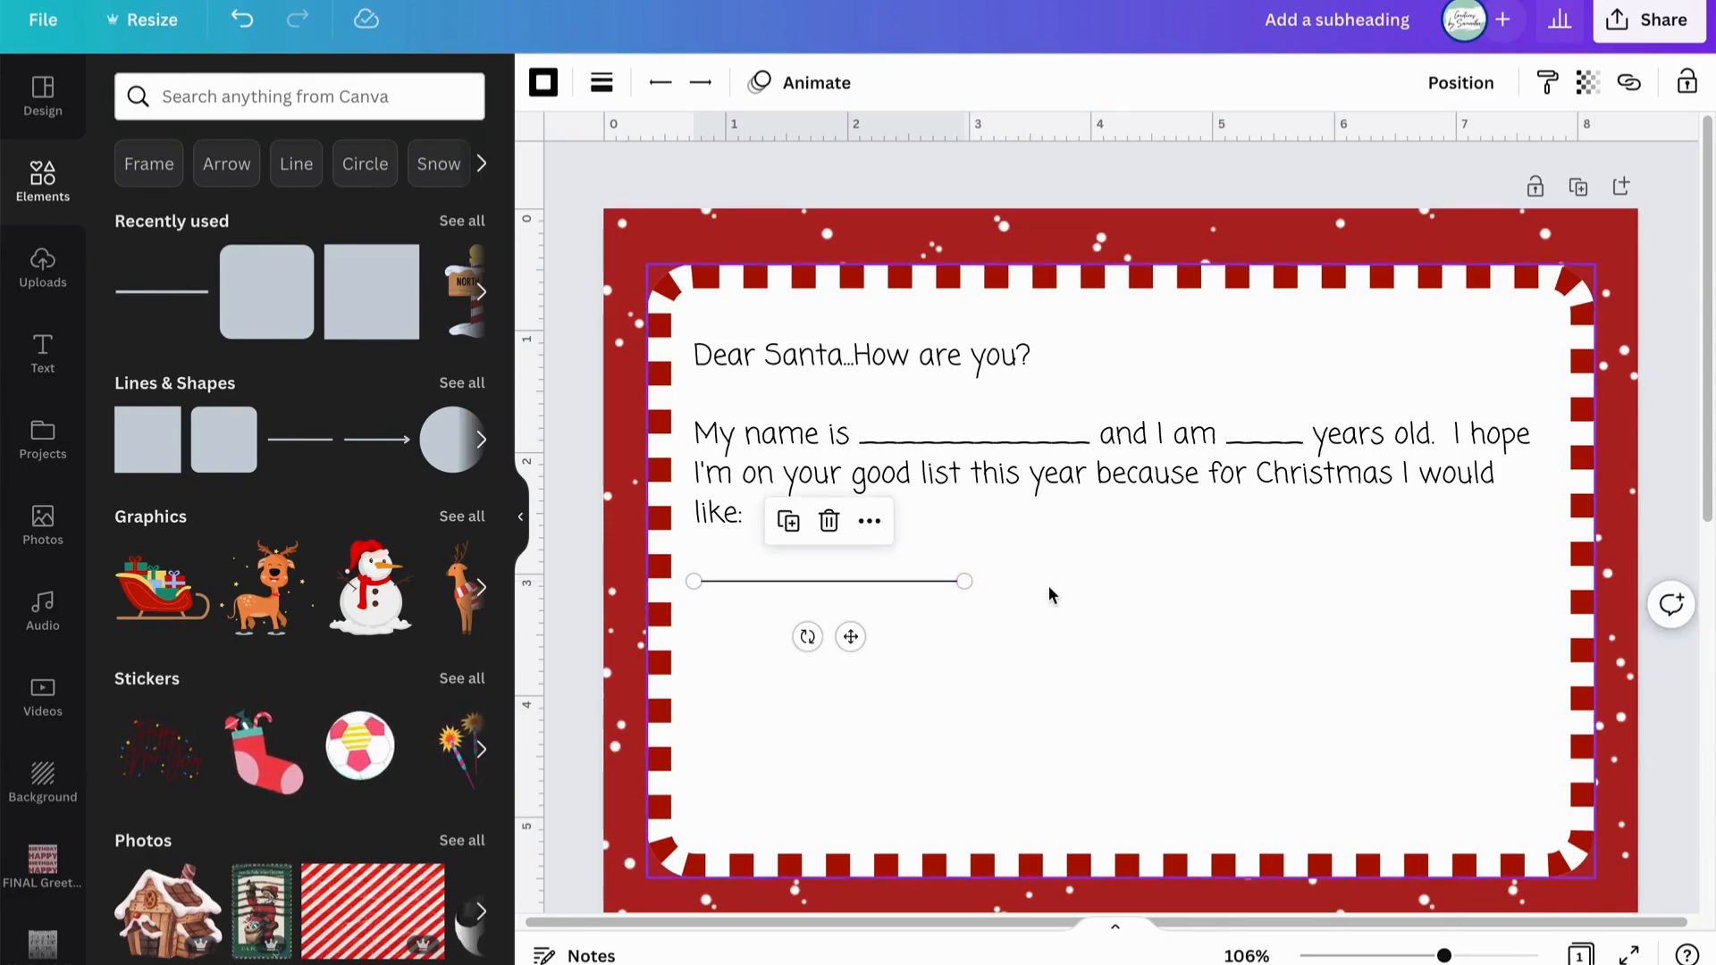
drag(850, 636, 1466, 635)
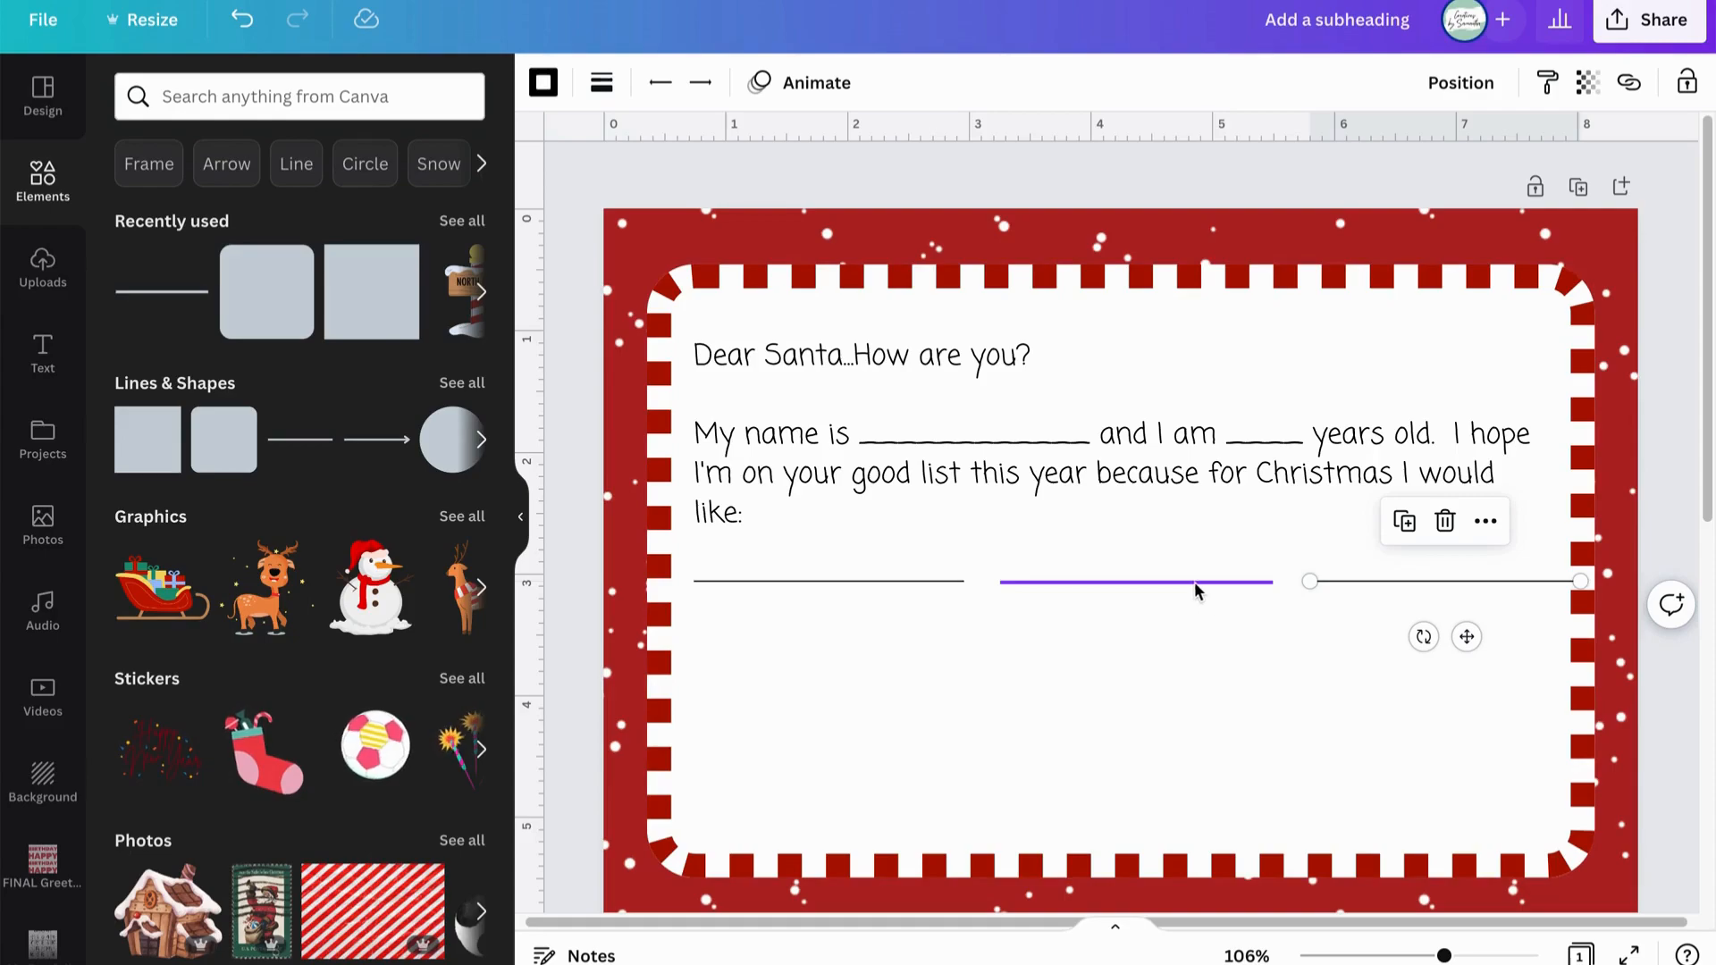
Shorten the first line to about 2.1 in and delete its two copies
click(850, 578)
drag(963, 582, 948, 582)
click(1081, 583)
key(Delete)
click(1322, 581)
key(Delete)
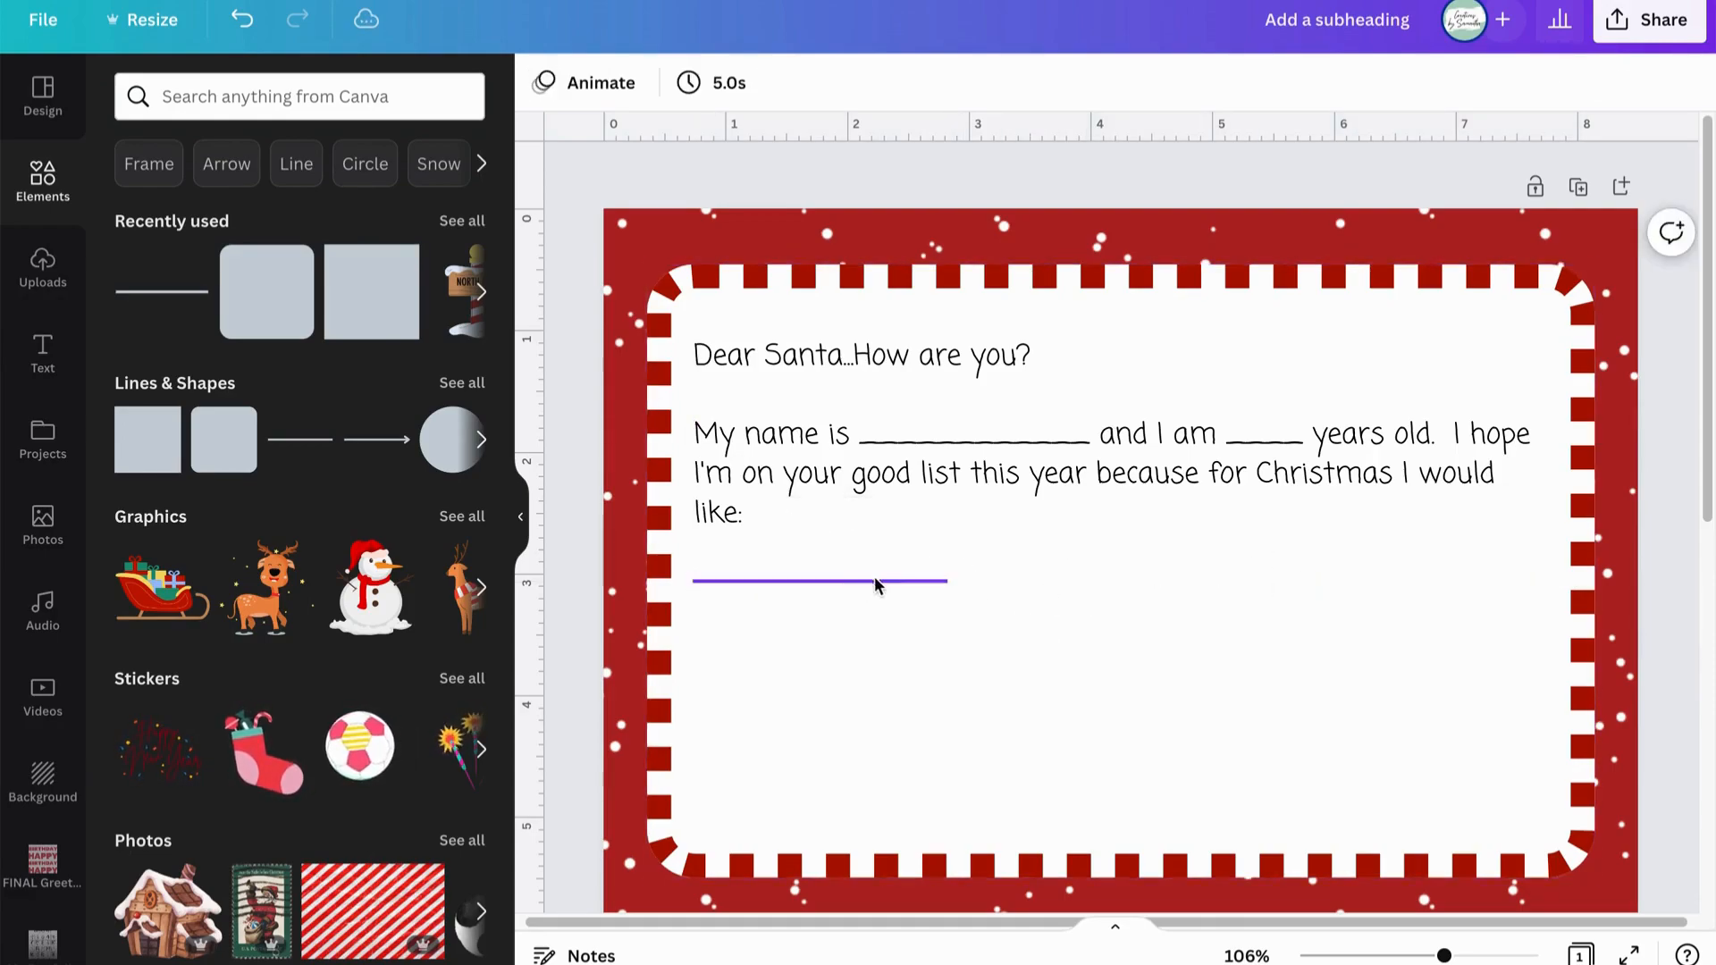
Duplicate the shortened line twice, placing the copies beside it to form a row of three
click(886, 587)
click(778, 518)
drag(861, 655, 1119, 636)
click(1072, 522)
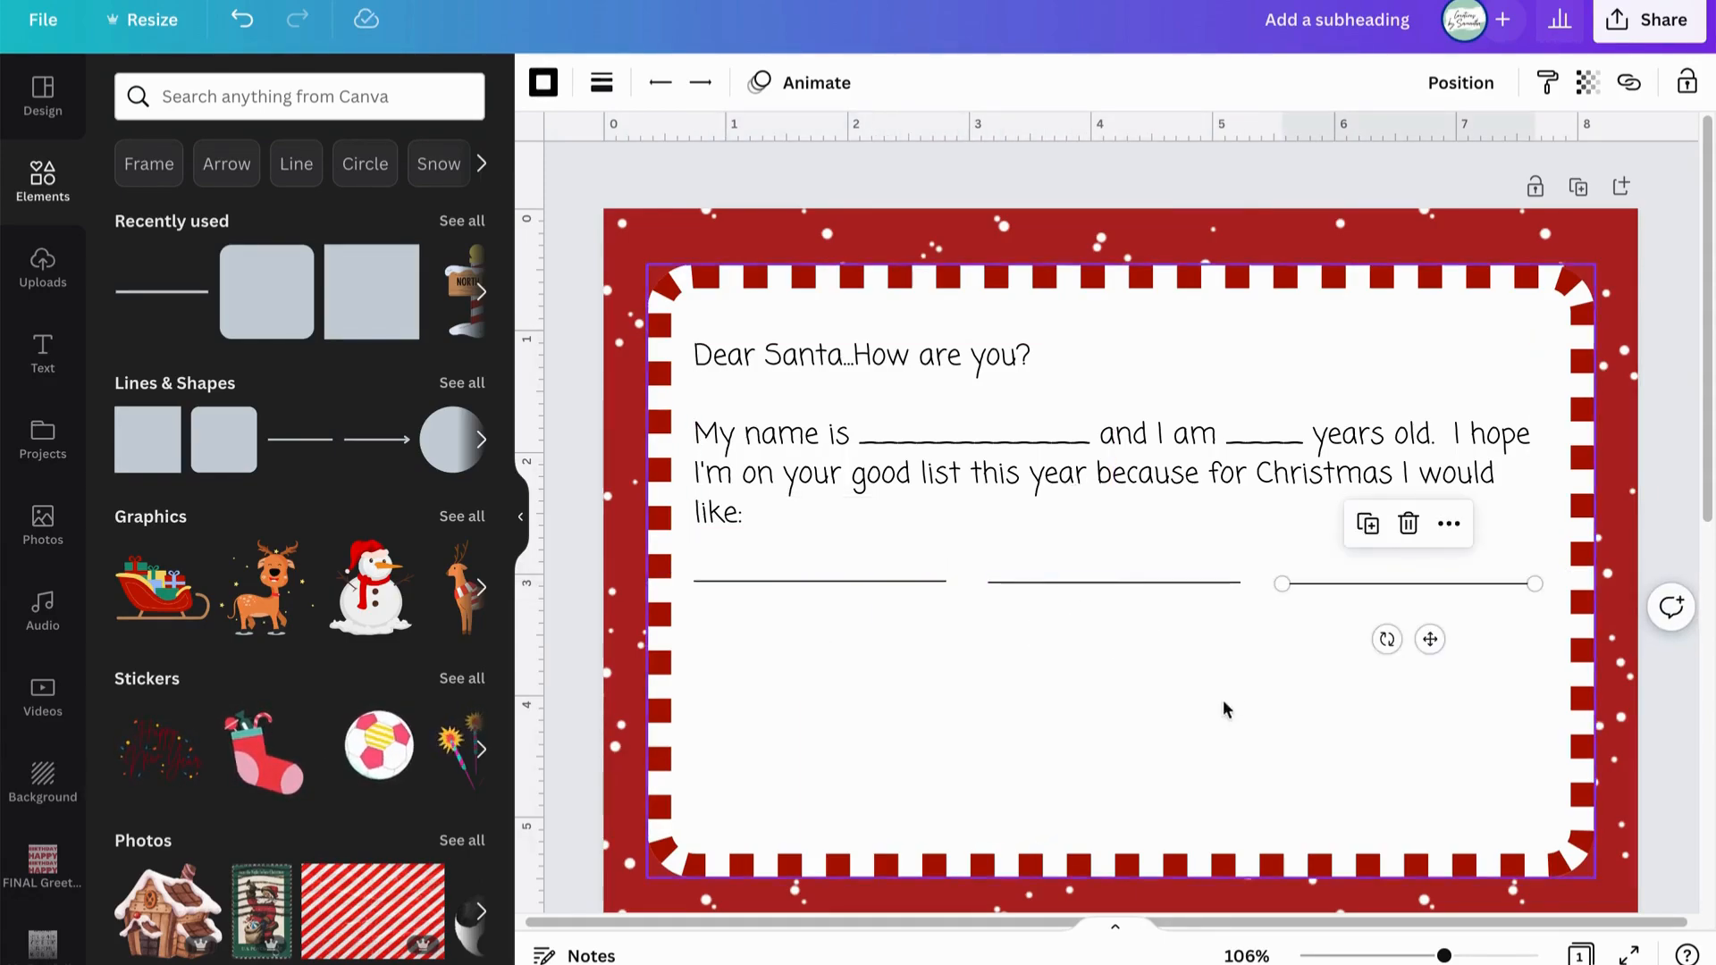
Nudge the second and third lines slightly outward, level with the first line
click(1147, 751)
click(1439, 584)
shift+click(1193, 583)
shift+click(860, 581)
drag(897, 584, 907, 582)
click(894, 758)
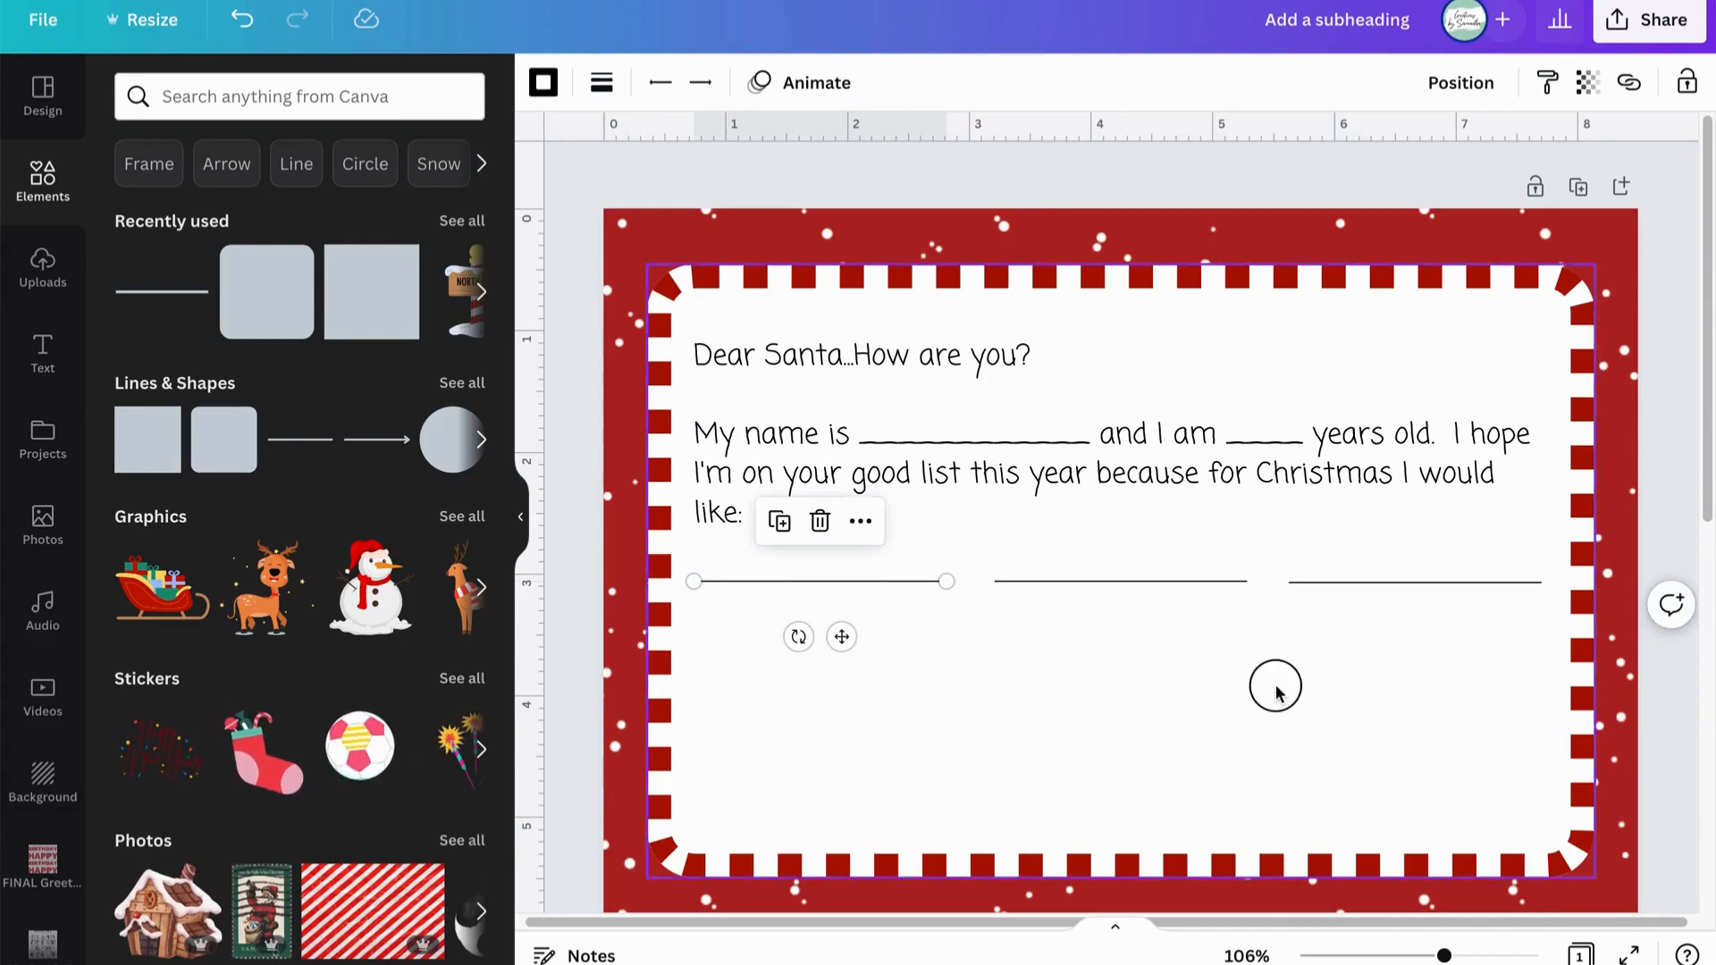
Select all three lines and space them evenly horizontally
click(1269, 679)
click(1296, 583)
shift+click(1123, 582)
shift+click(884, 583)
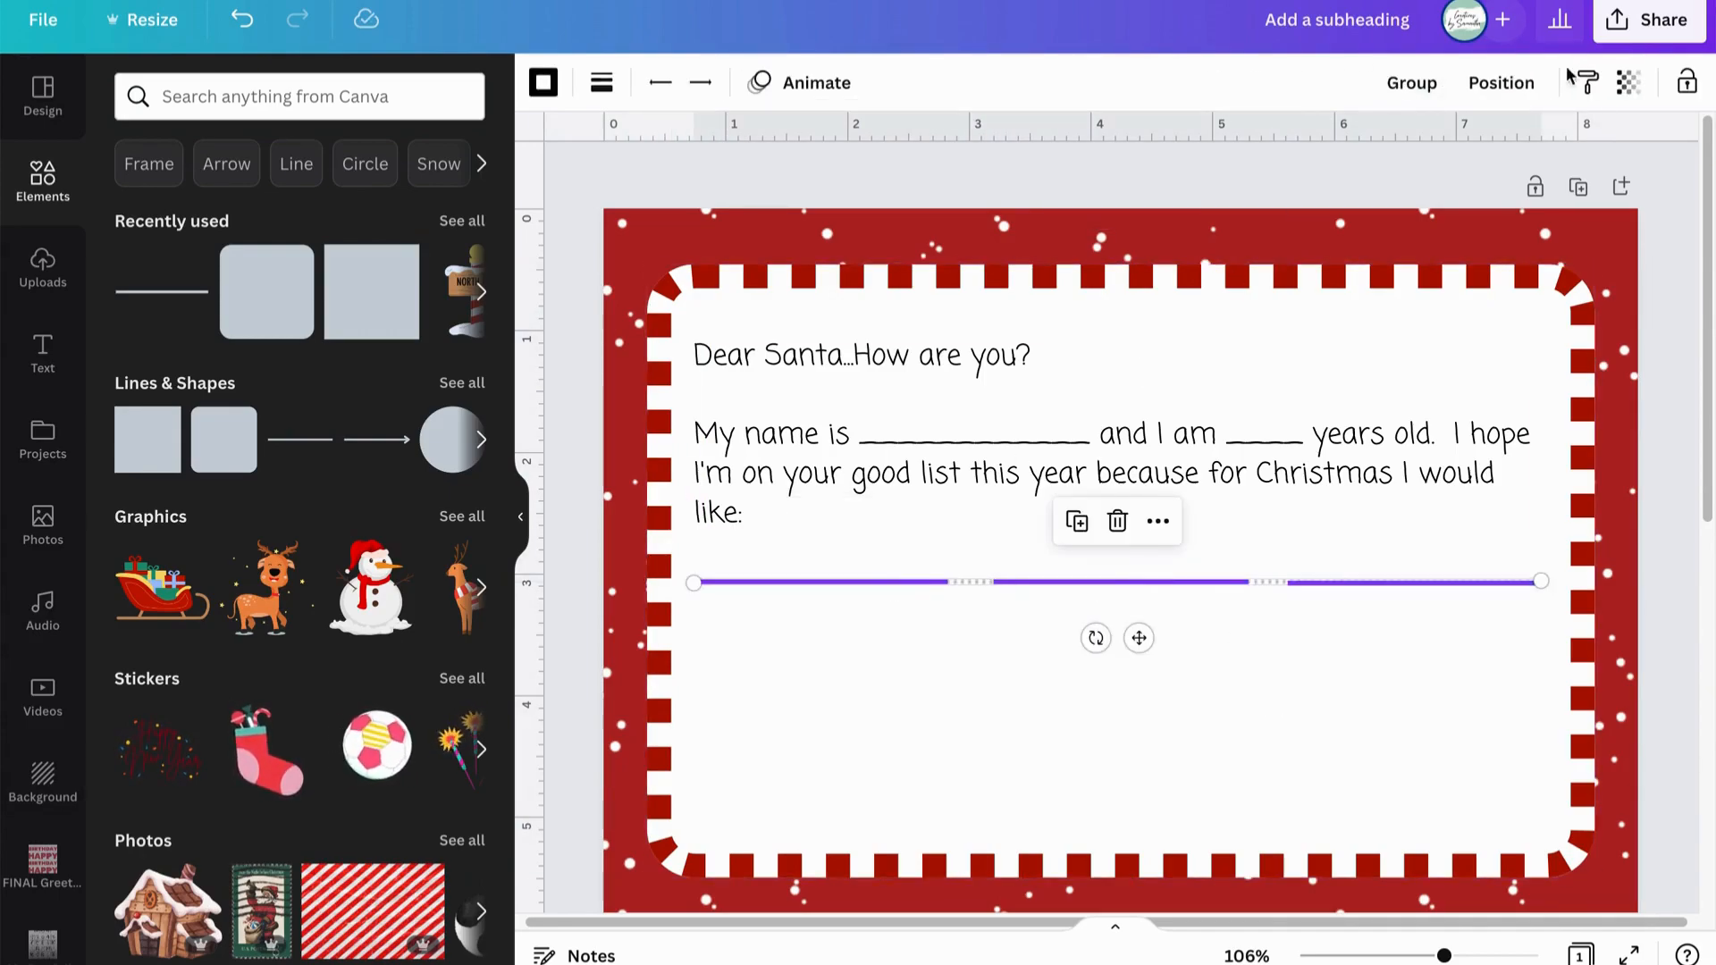
click(1502, 82)
click(1220, 544)
click(1234, 717)
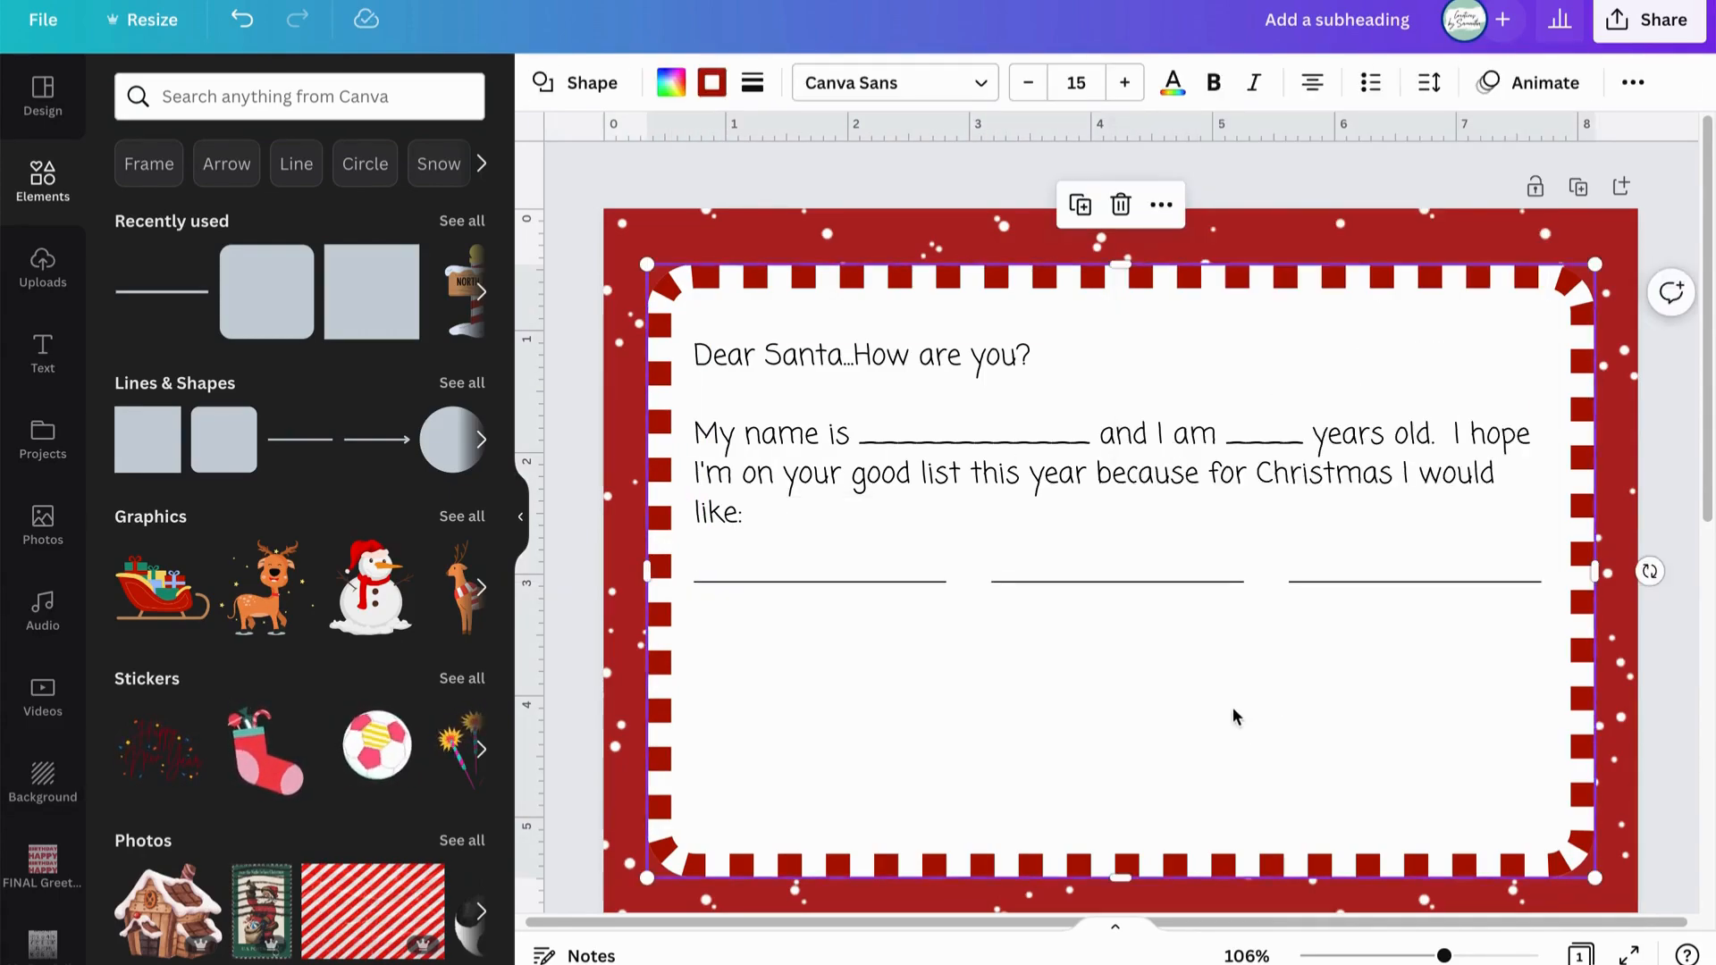
Duplicate the row of three lines and place the copy directly below it as a second row
click(1440, 583)
shift+click(1188, 582)
shift+click(894, 583)
drag(1139, 637, 1140, 741)
key(ctrl+d)
click(1119, 620)
click(1375, 318)
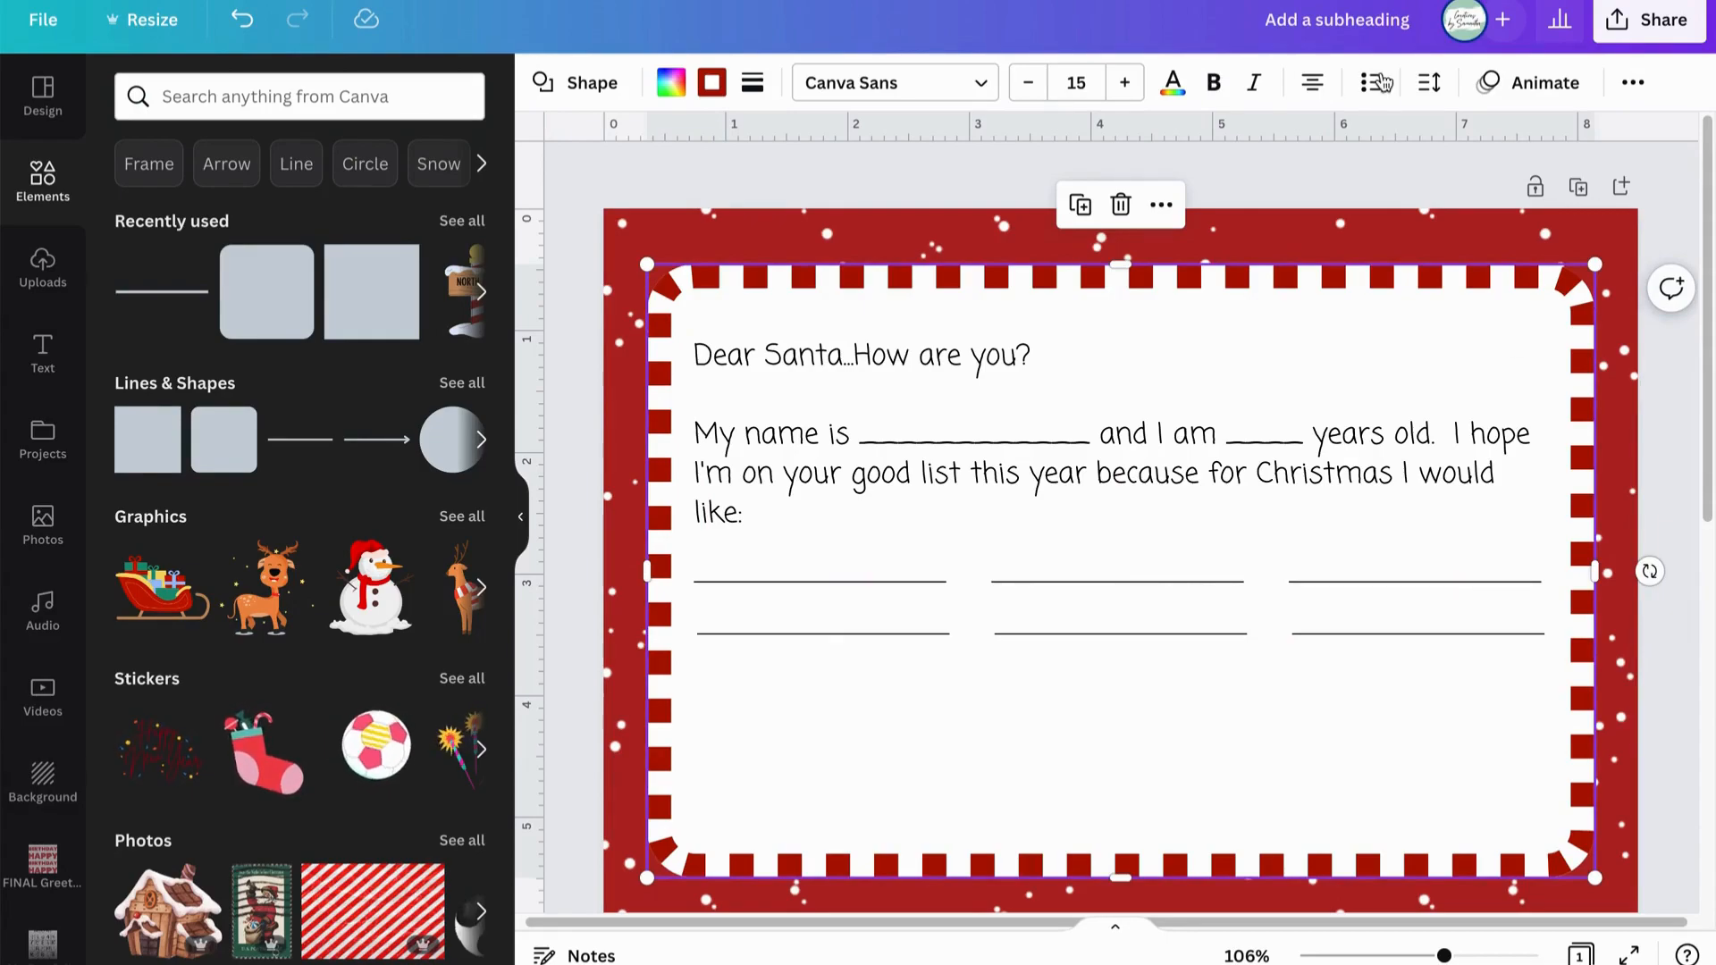
Duplicate the letter text block and place the copy below the two rows of lines
click(935, 421)
key(ctrl+d)
drag(1081, 545, 1057, 747)
Replace the copy's text with "I hope I'm not asking for much, but if you can make it happen, thanks so much you jolly old fellow!"
double_click(1010, 701)
key(ctrl+a)
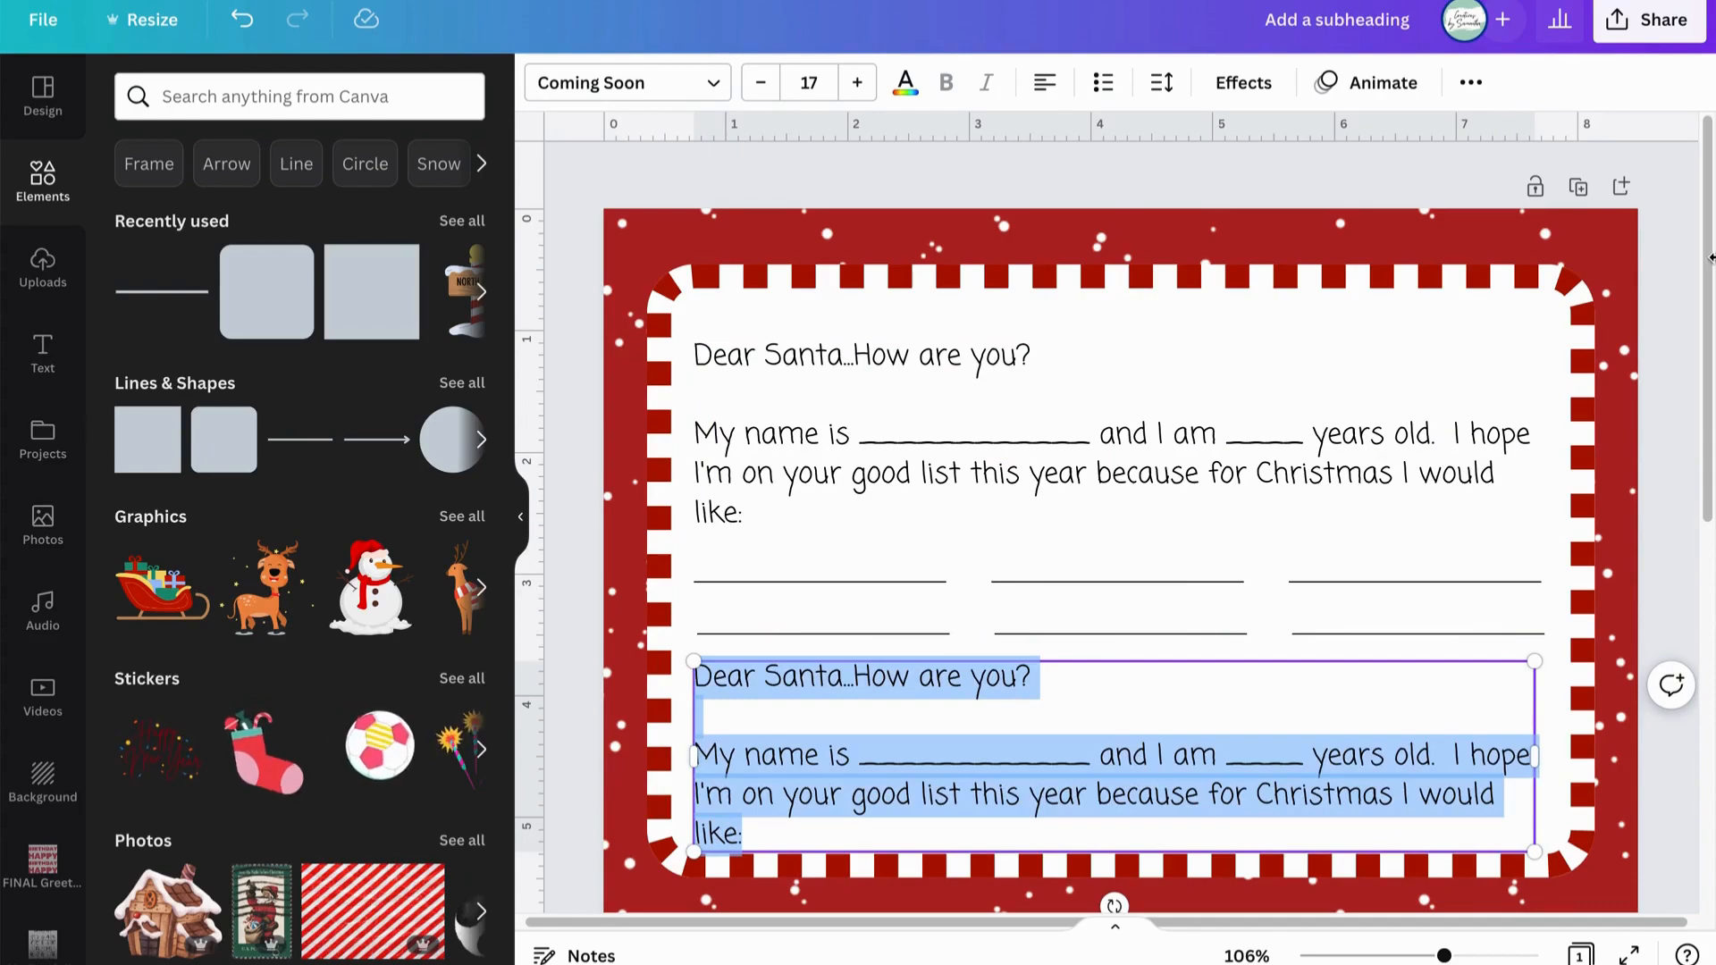
text(I hope)
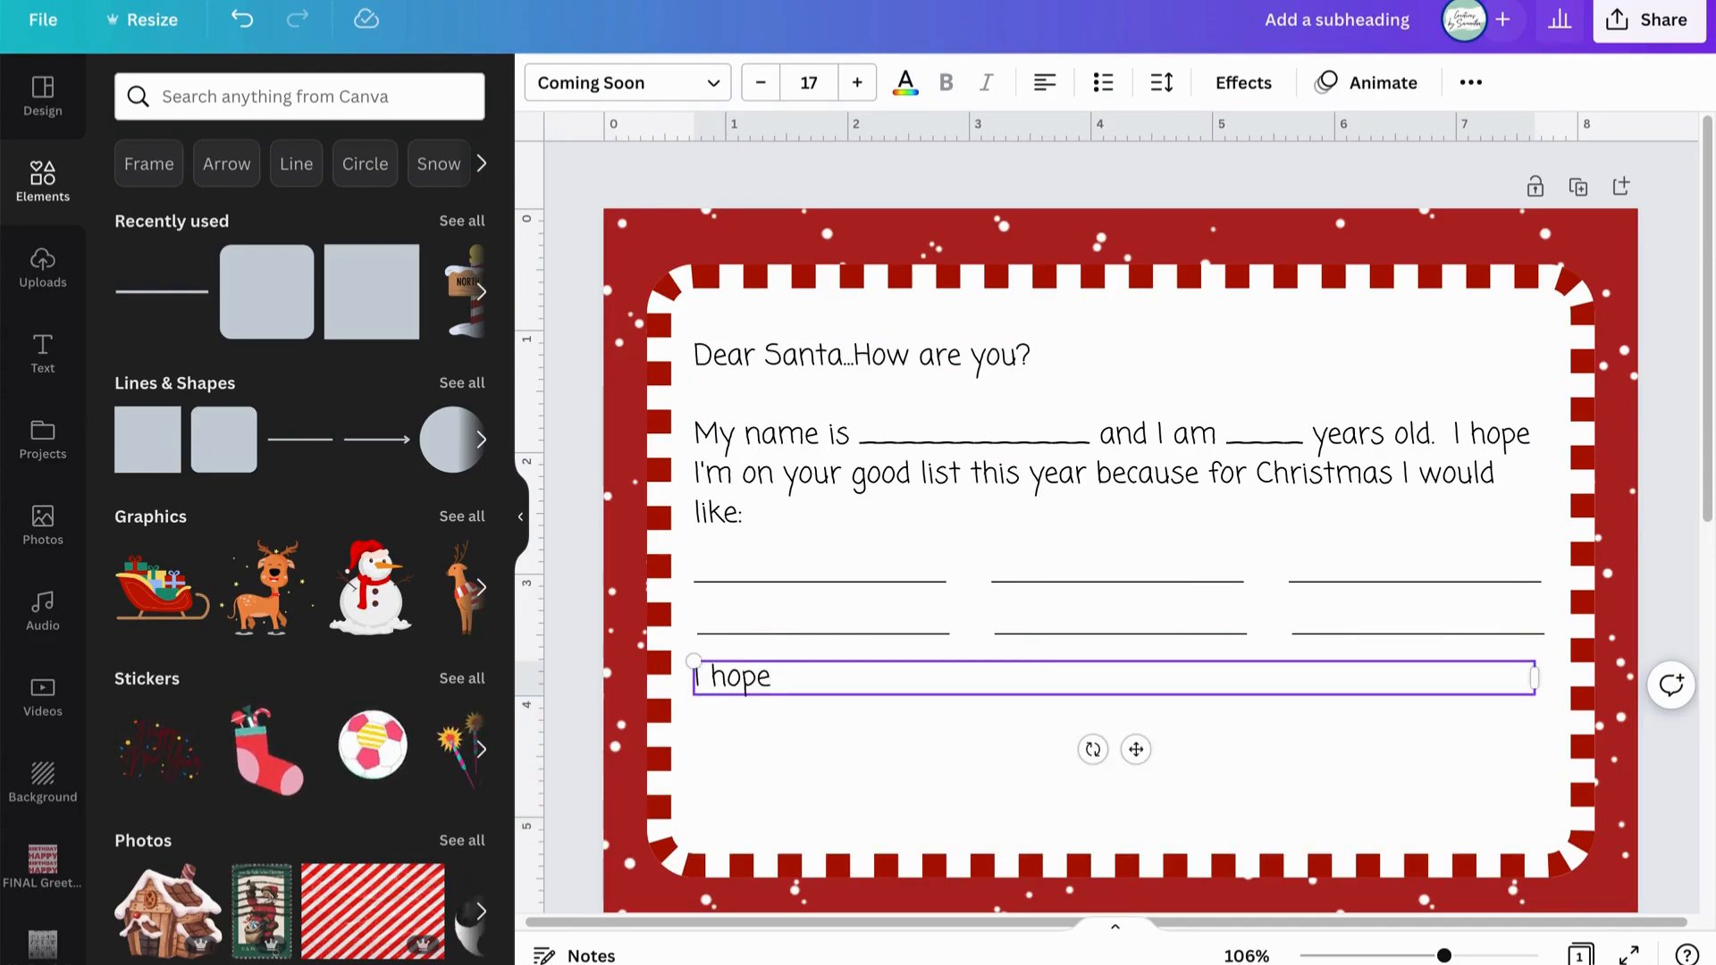
text( I'm not asking for)
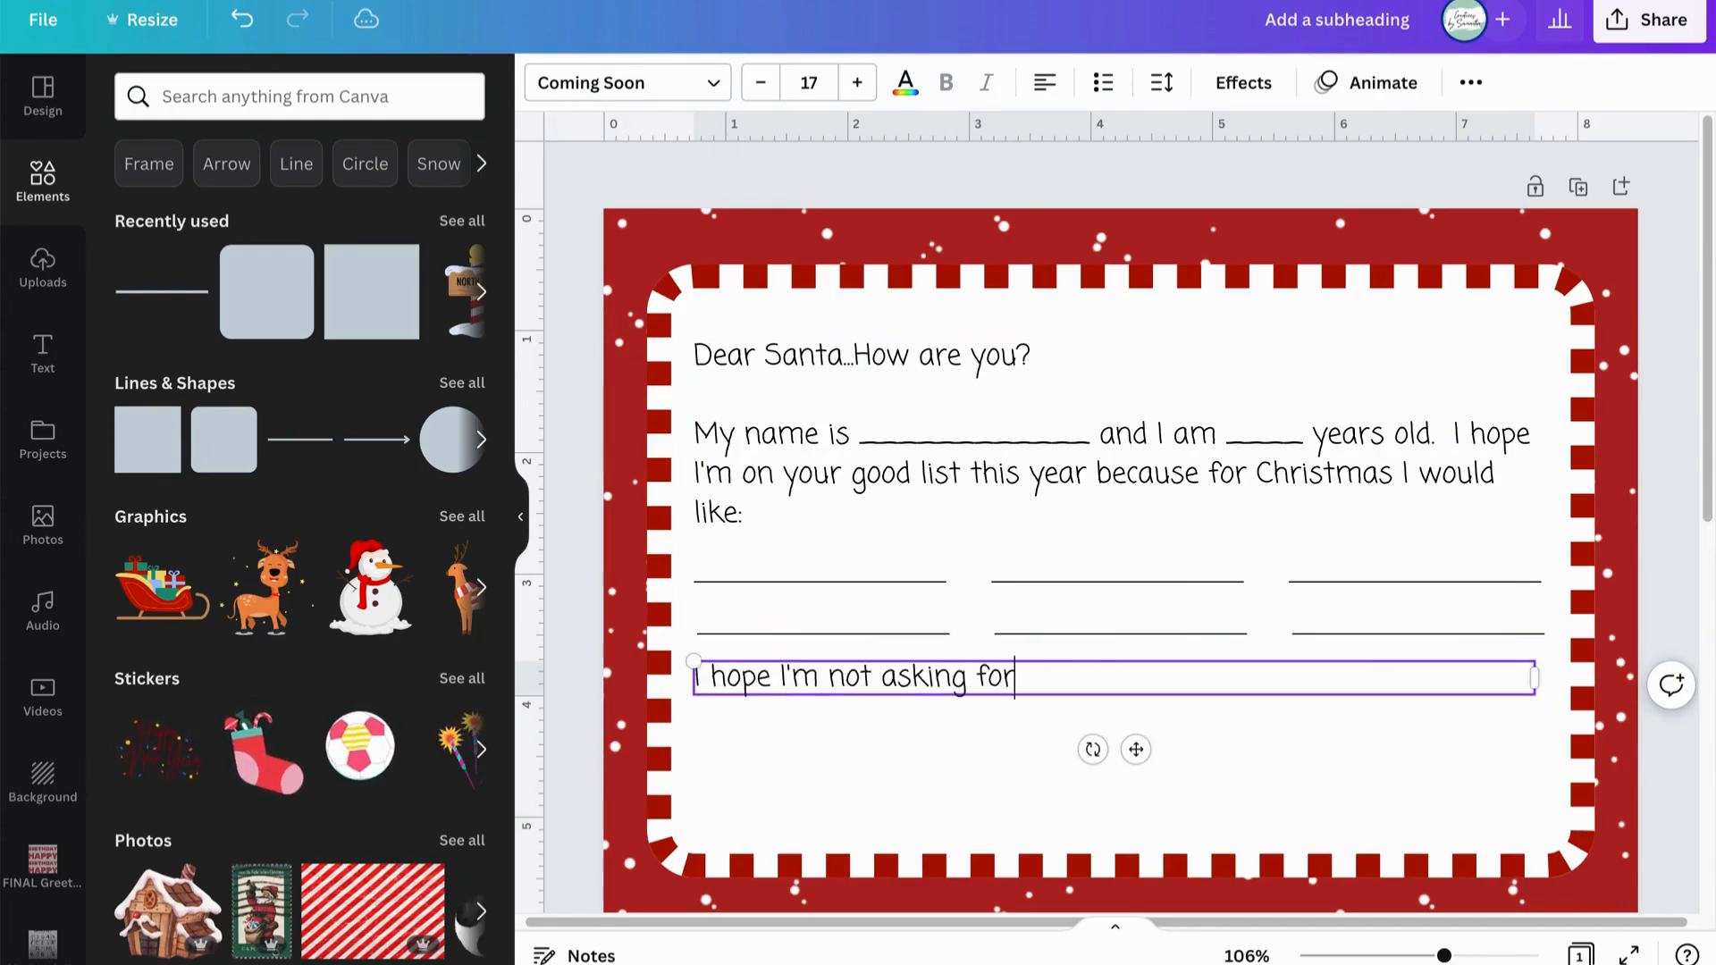
text( much, but if you can )
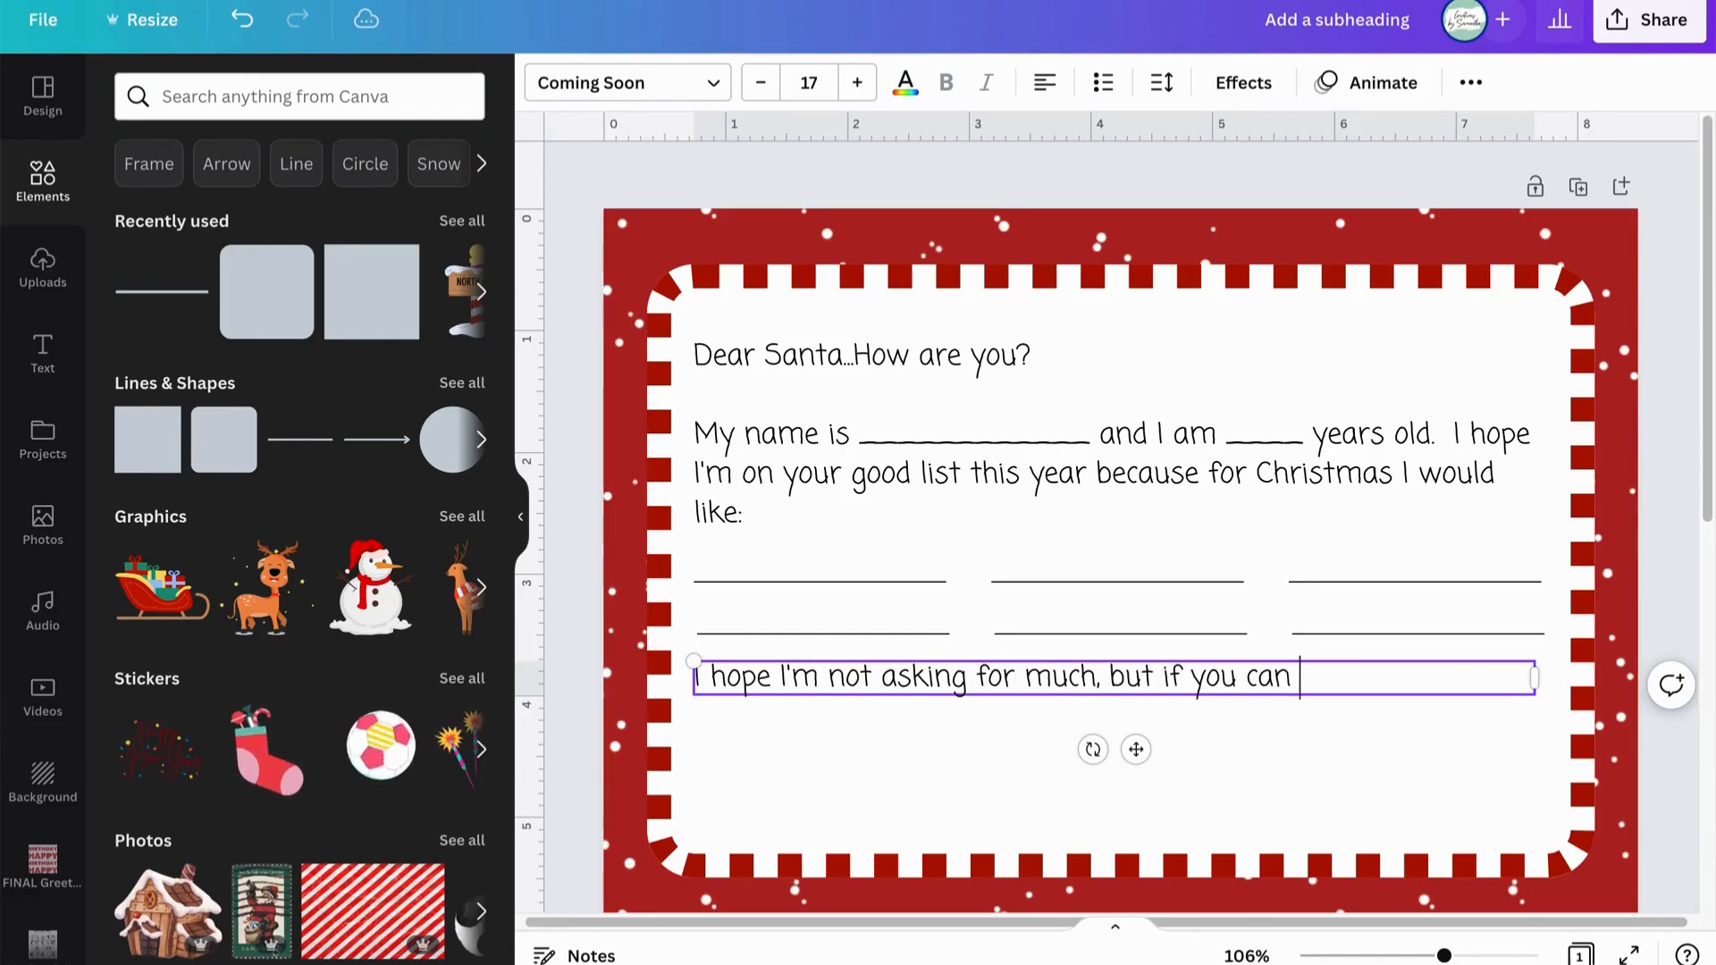
text(make it happen, thanks)
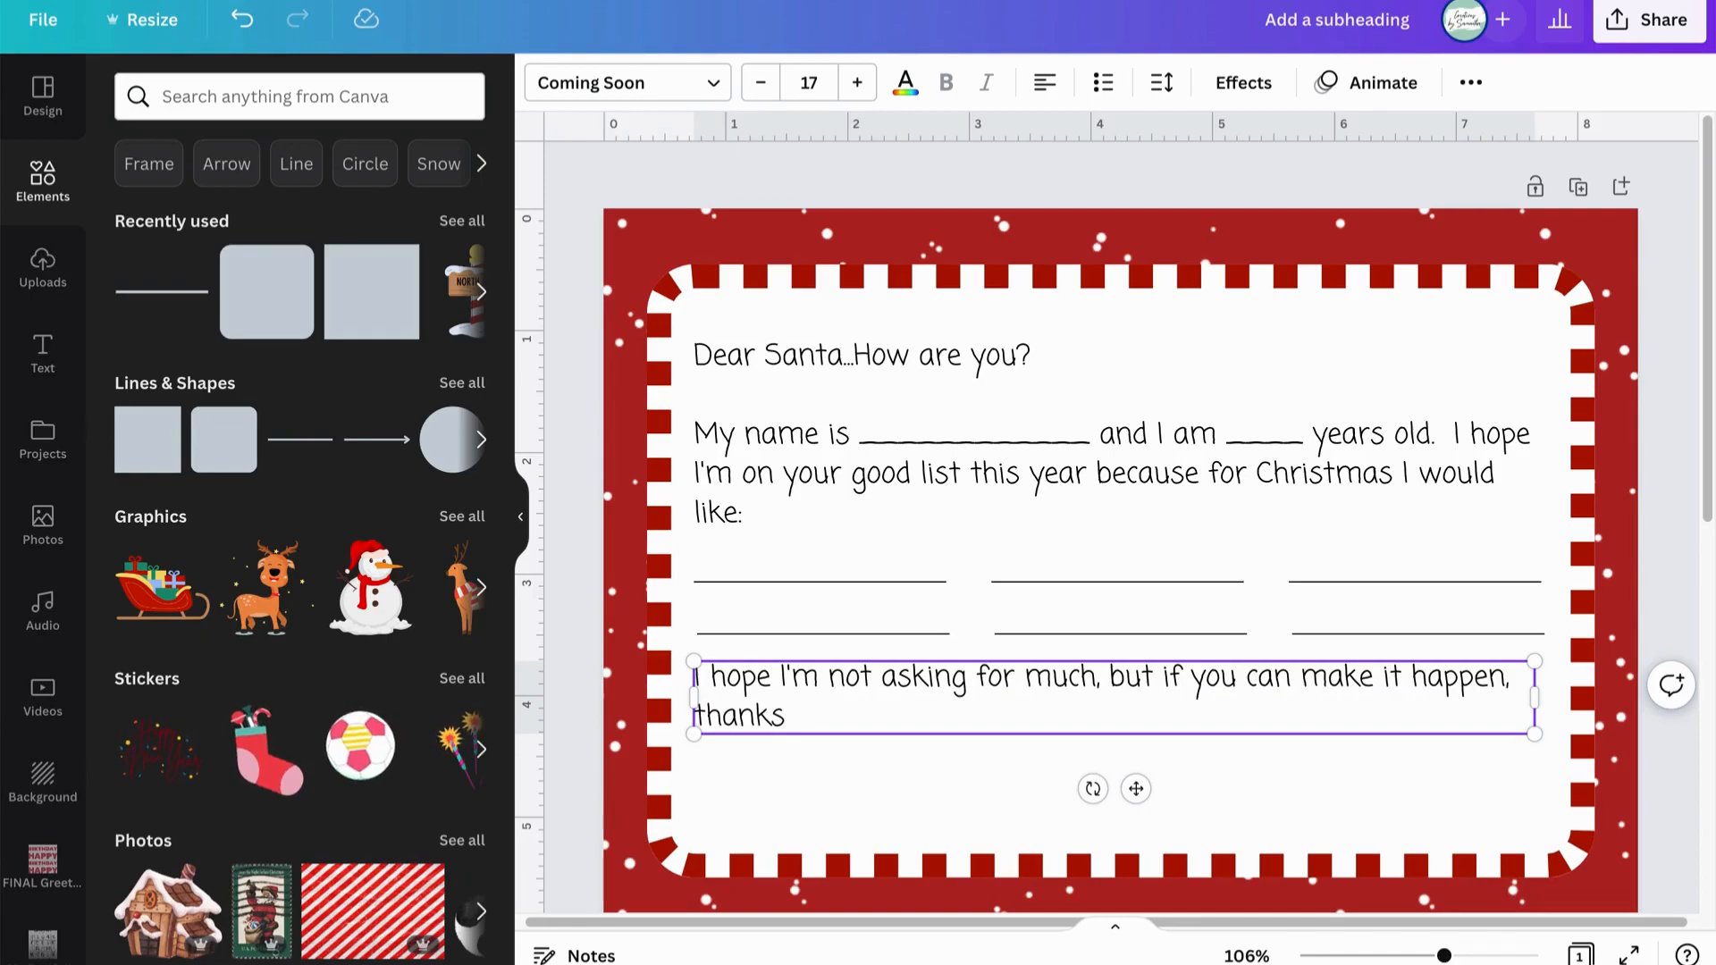
text( so much you jolly old fellow!)
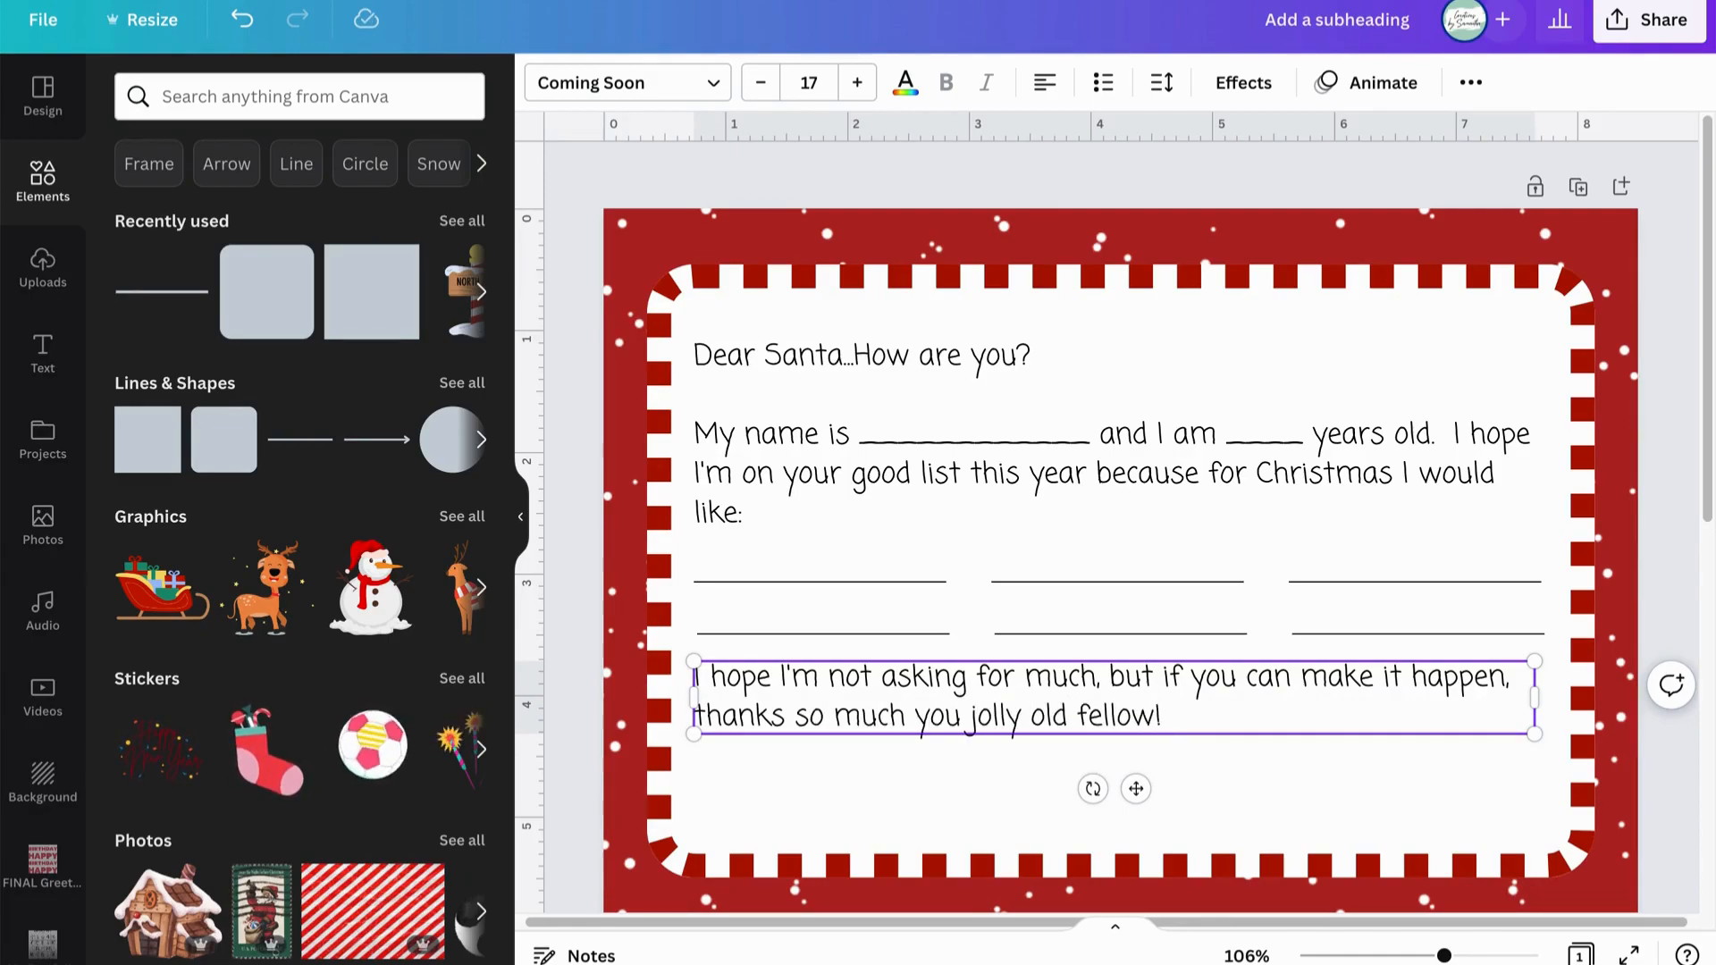
Add a "From," sign-off below the right end of the closing paragraph, using a duplicate of that paragraph in a narrowed text box
click(840, 689)
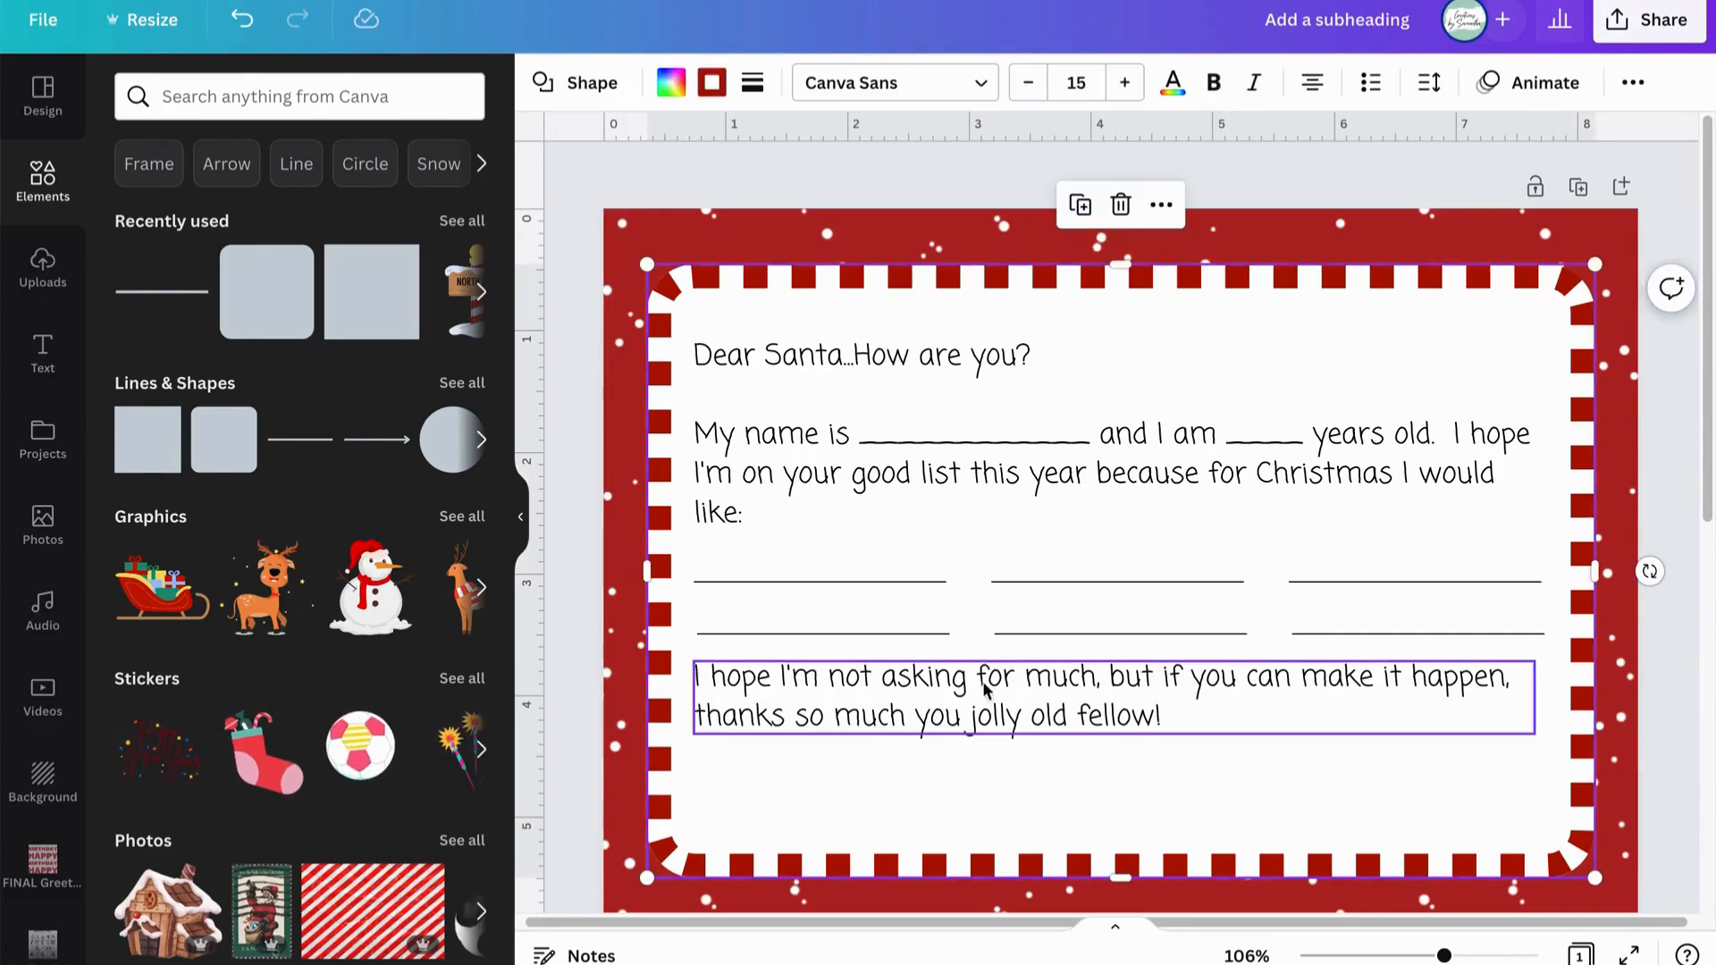
click(840, 688)
click(1072, 602)
drag(1037, 715, 1060, 798)
double_click(1061, 794)
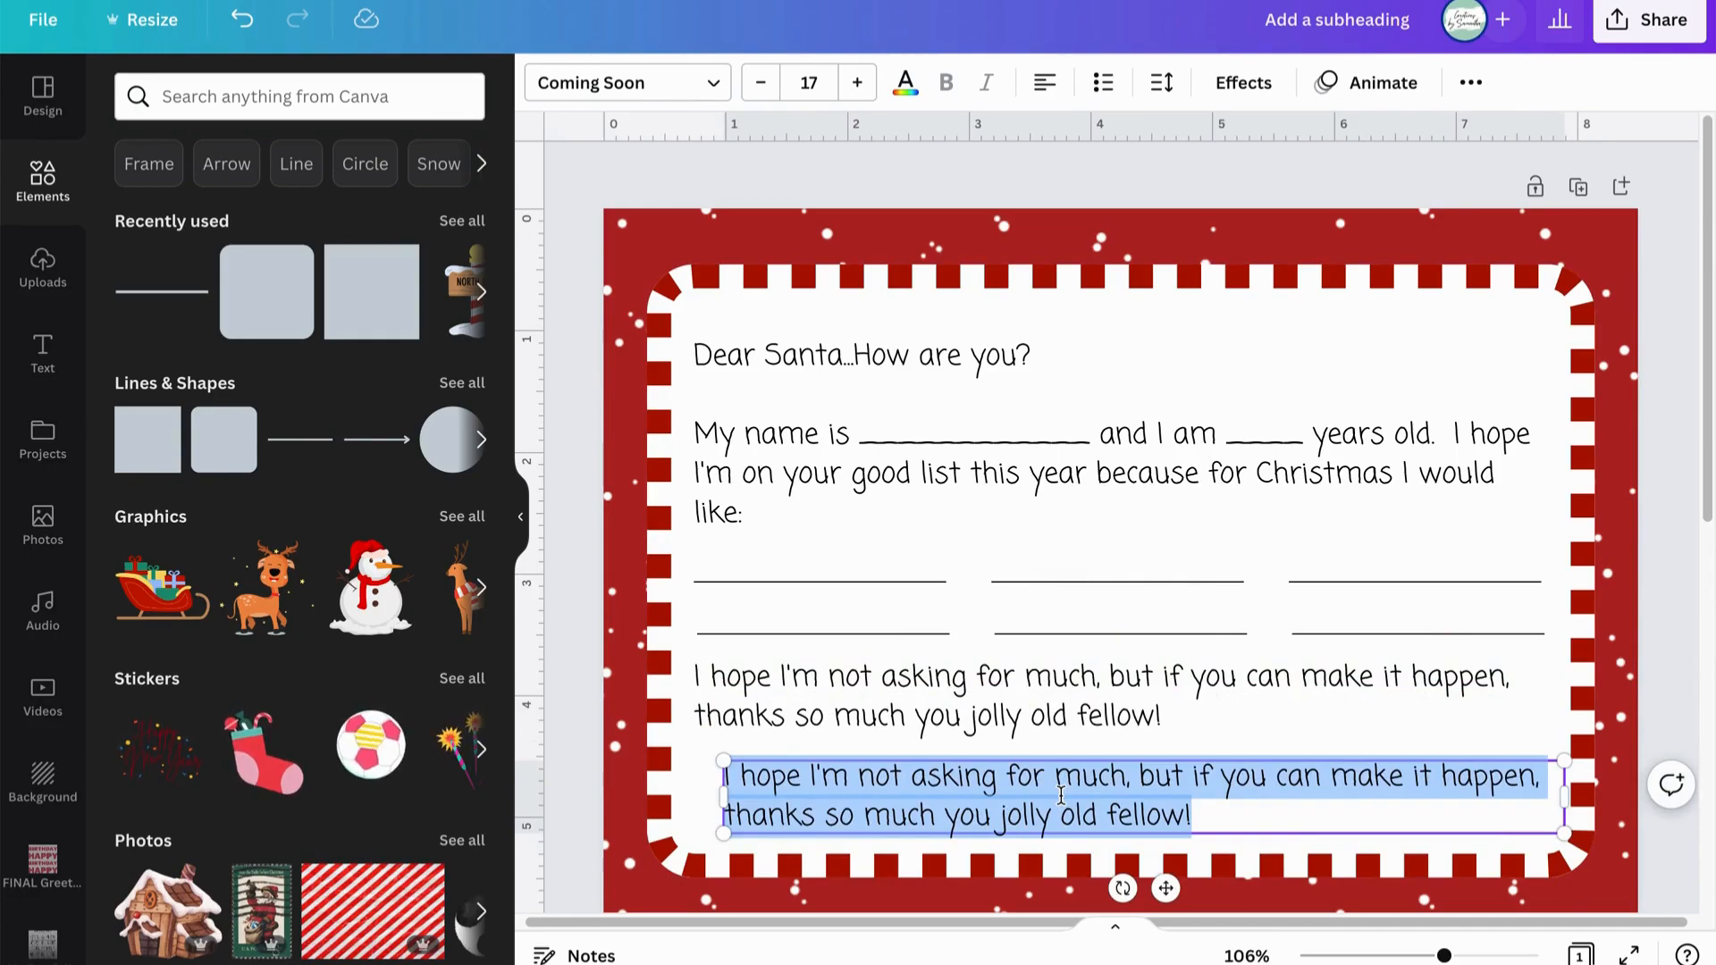
text(Frm)
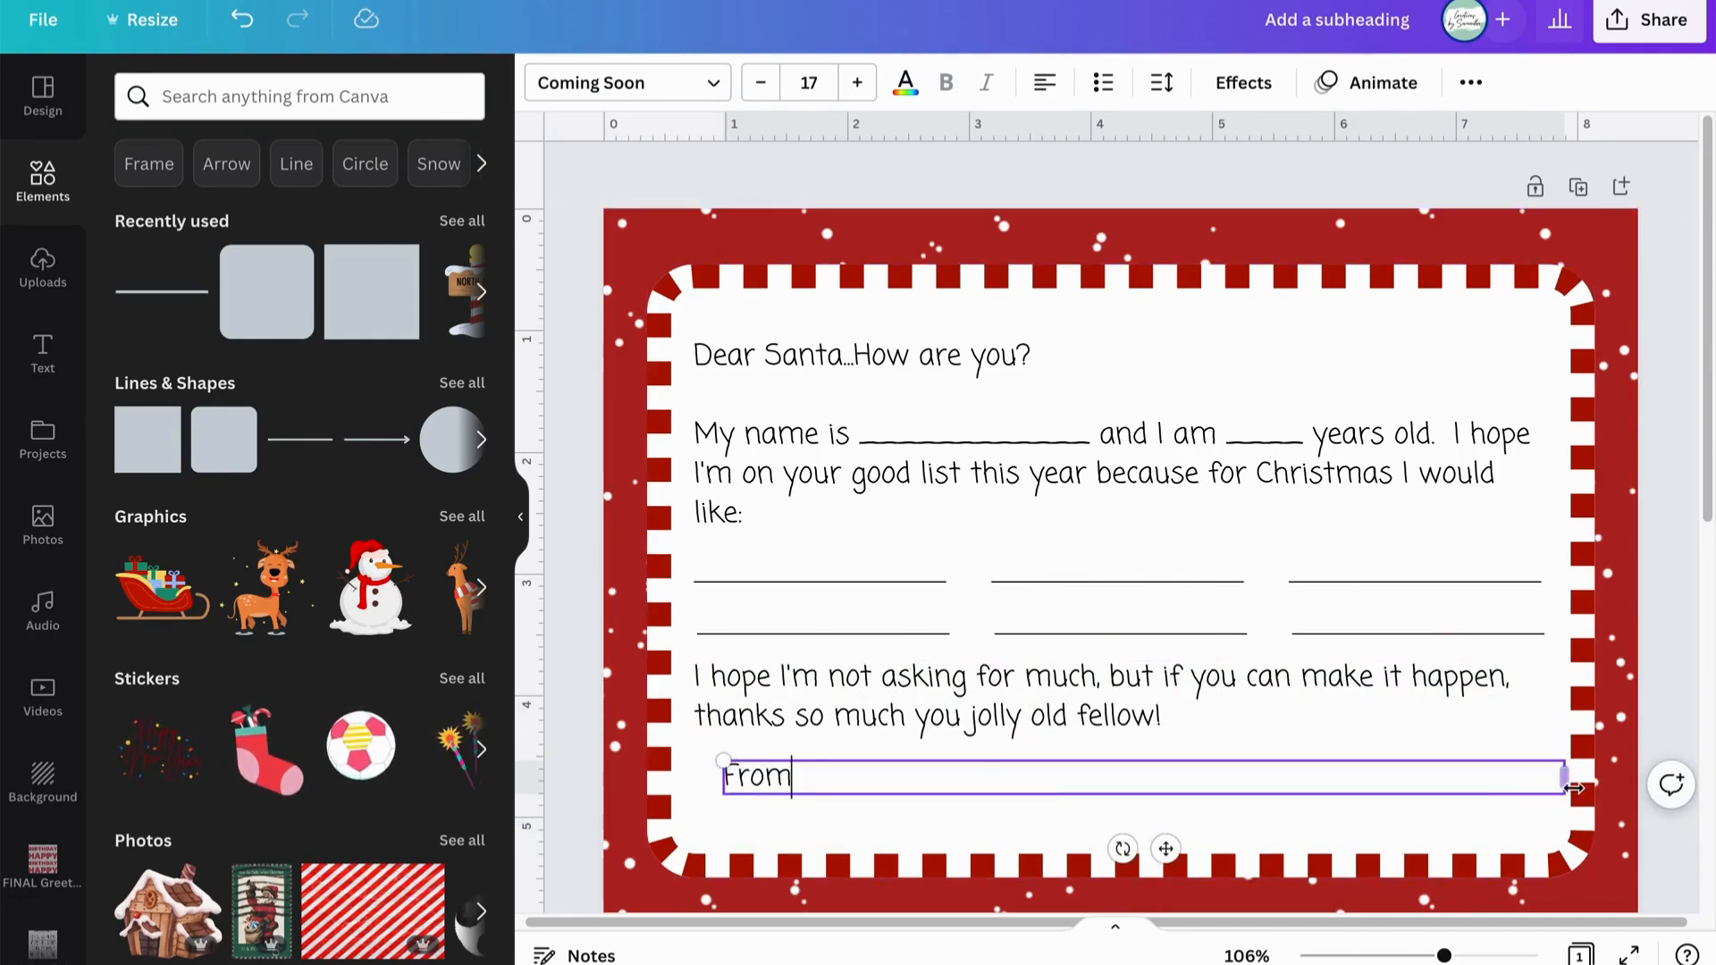
drag(1569, 779, 812, 779)
drag(778, 847, 1278, 838)
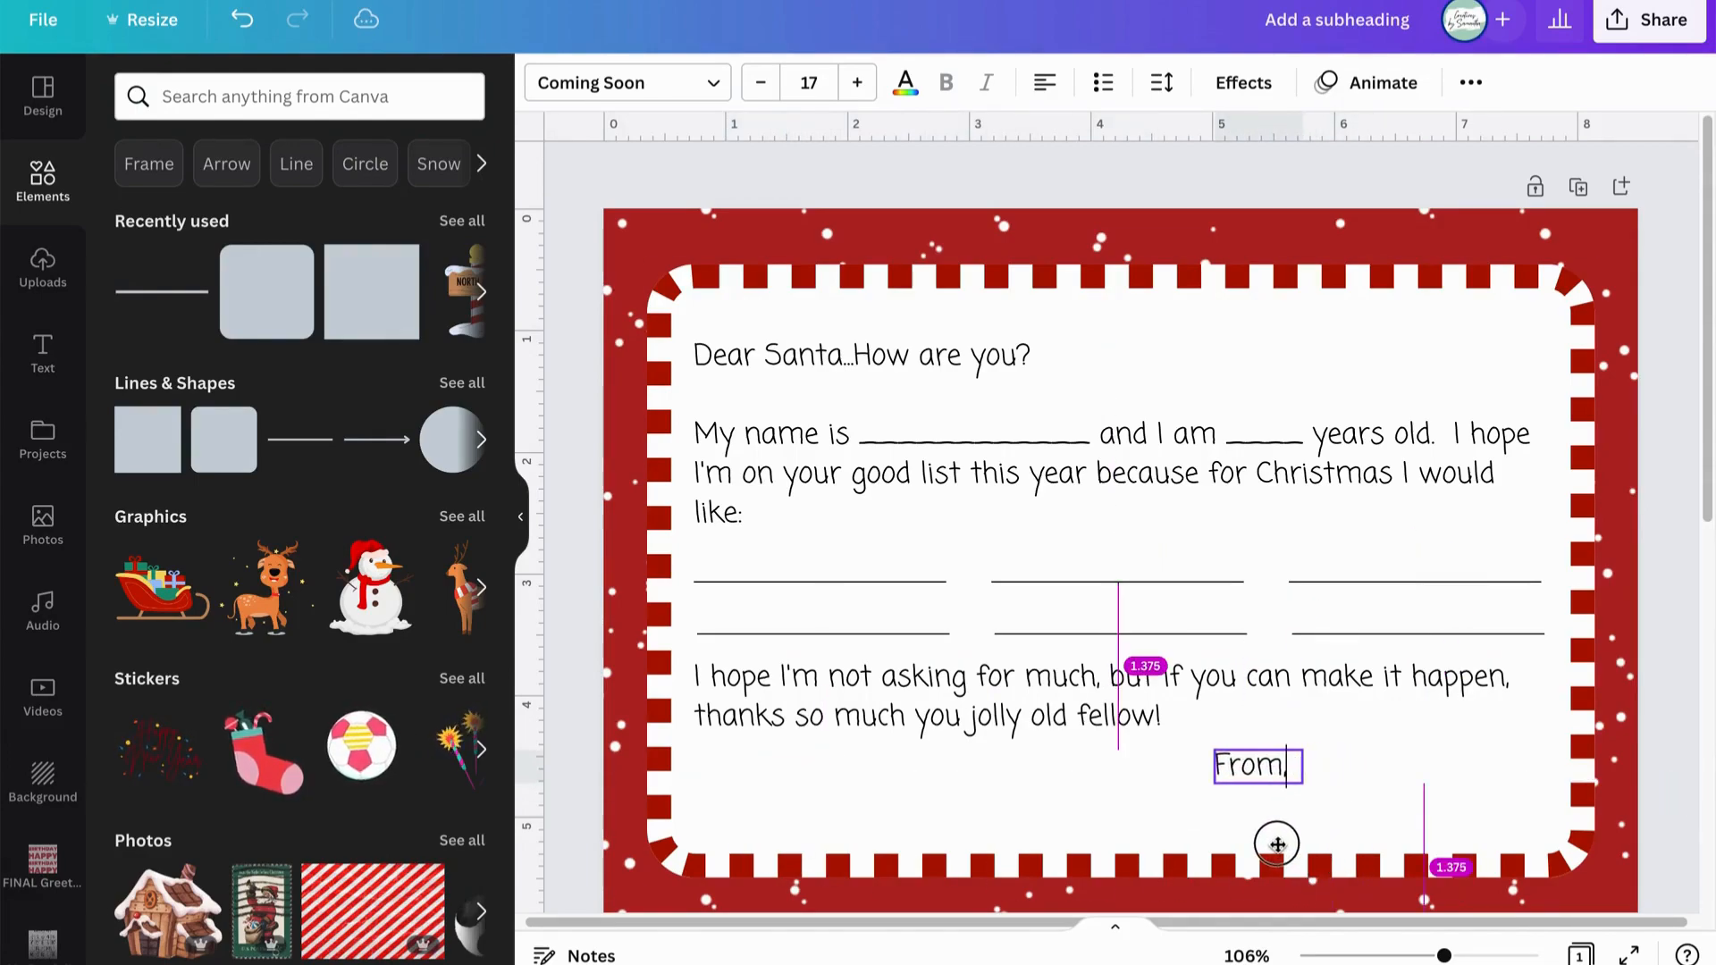
click(1314, 637)
drag(1467, 701, 1445, 859)
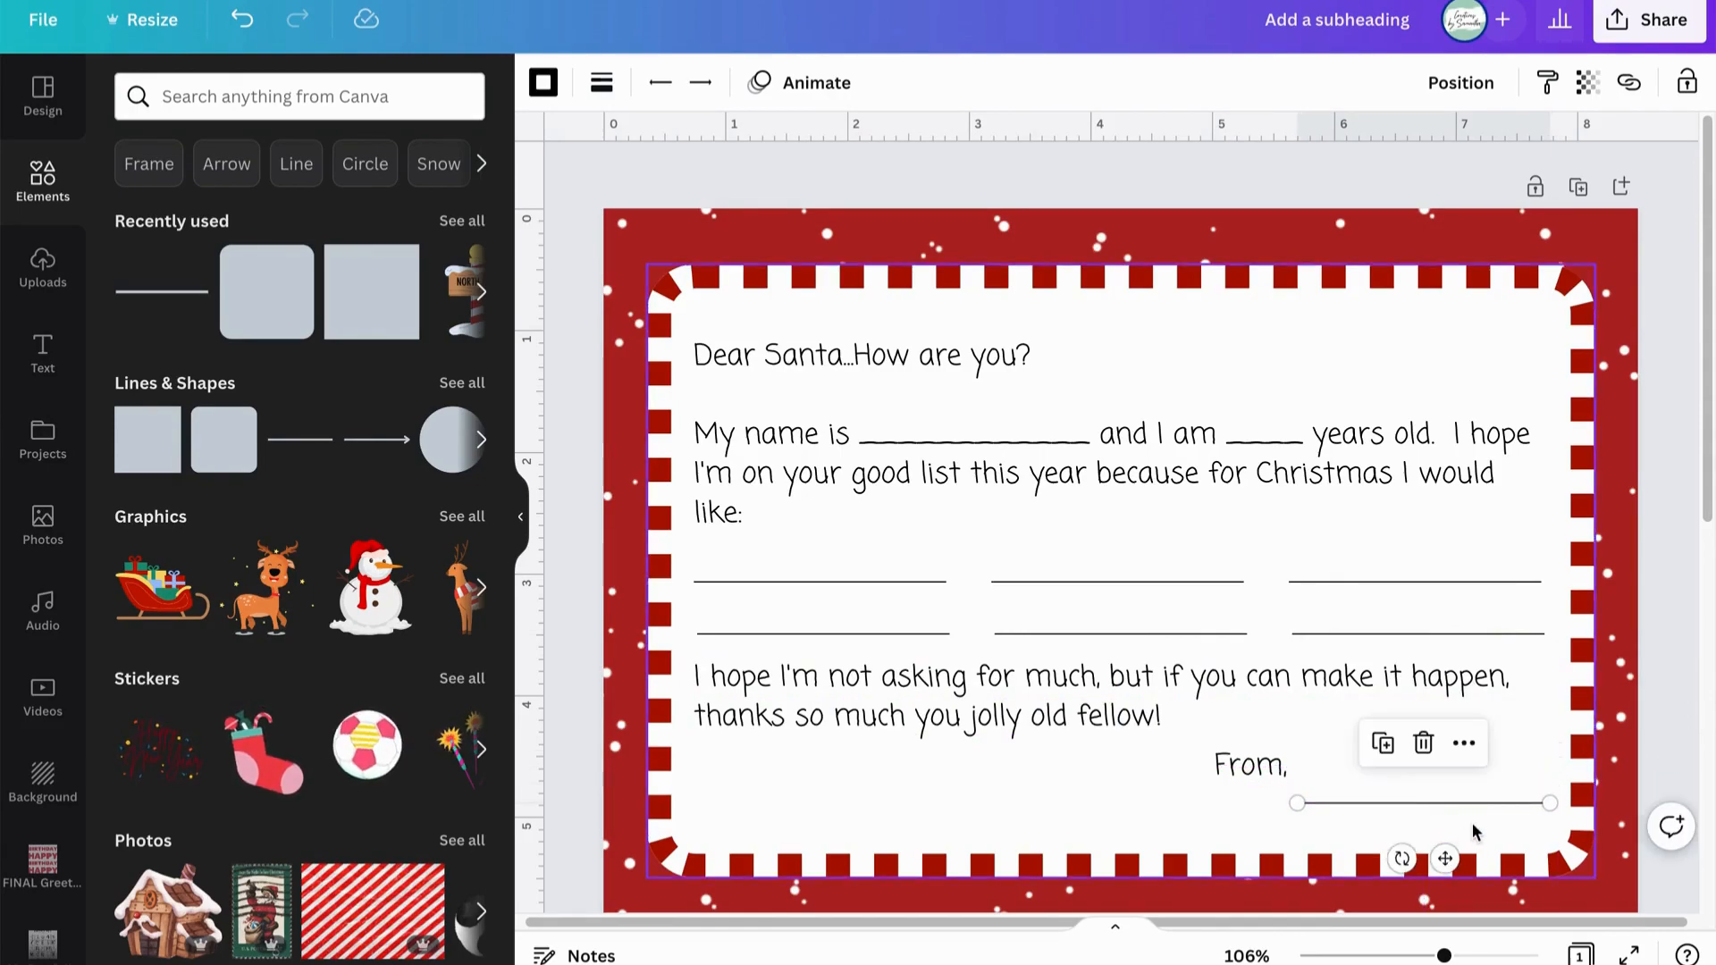
click(1423, 742)
click(1287, 774)
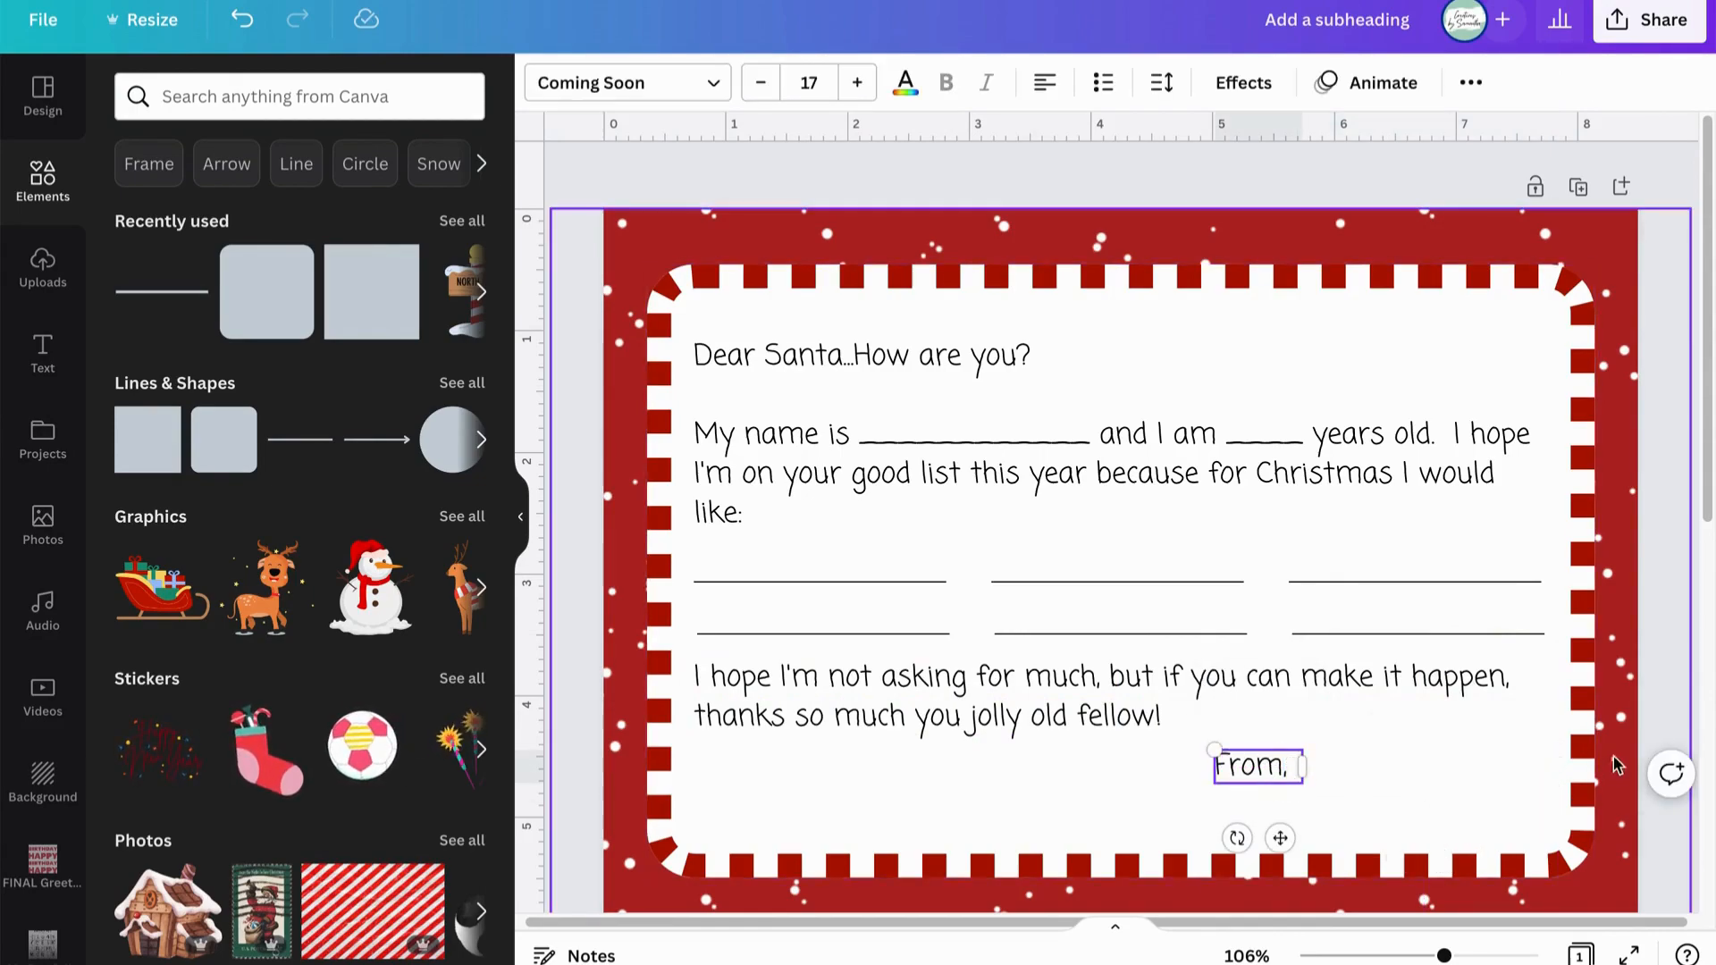
key(Return)
key(BackSpace)
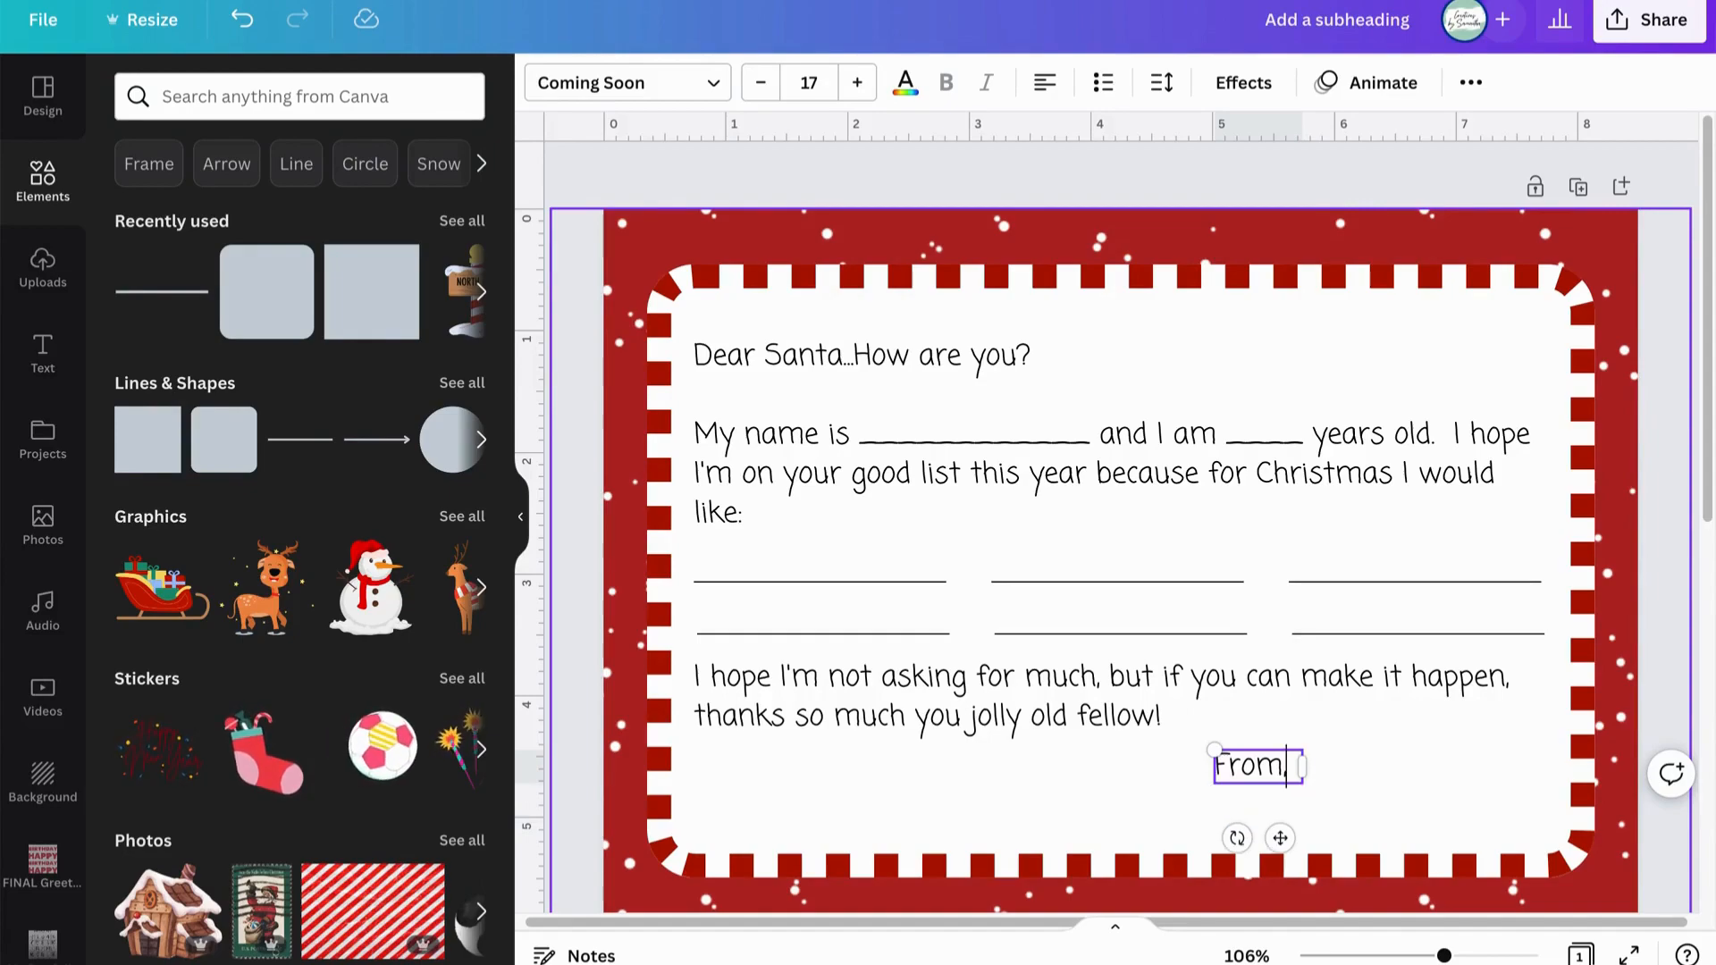
click(1359, 812)
Duplicate the "From," text just below it and replace the copy's text with a row of underscores as a signature line
click(1283, 777)
key(super+d)
drag(1301, 858, 1365, 890)
drag(1380, 815, 1293, 813)
click(1369, 815)
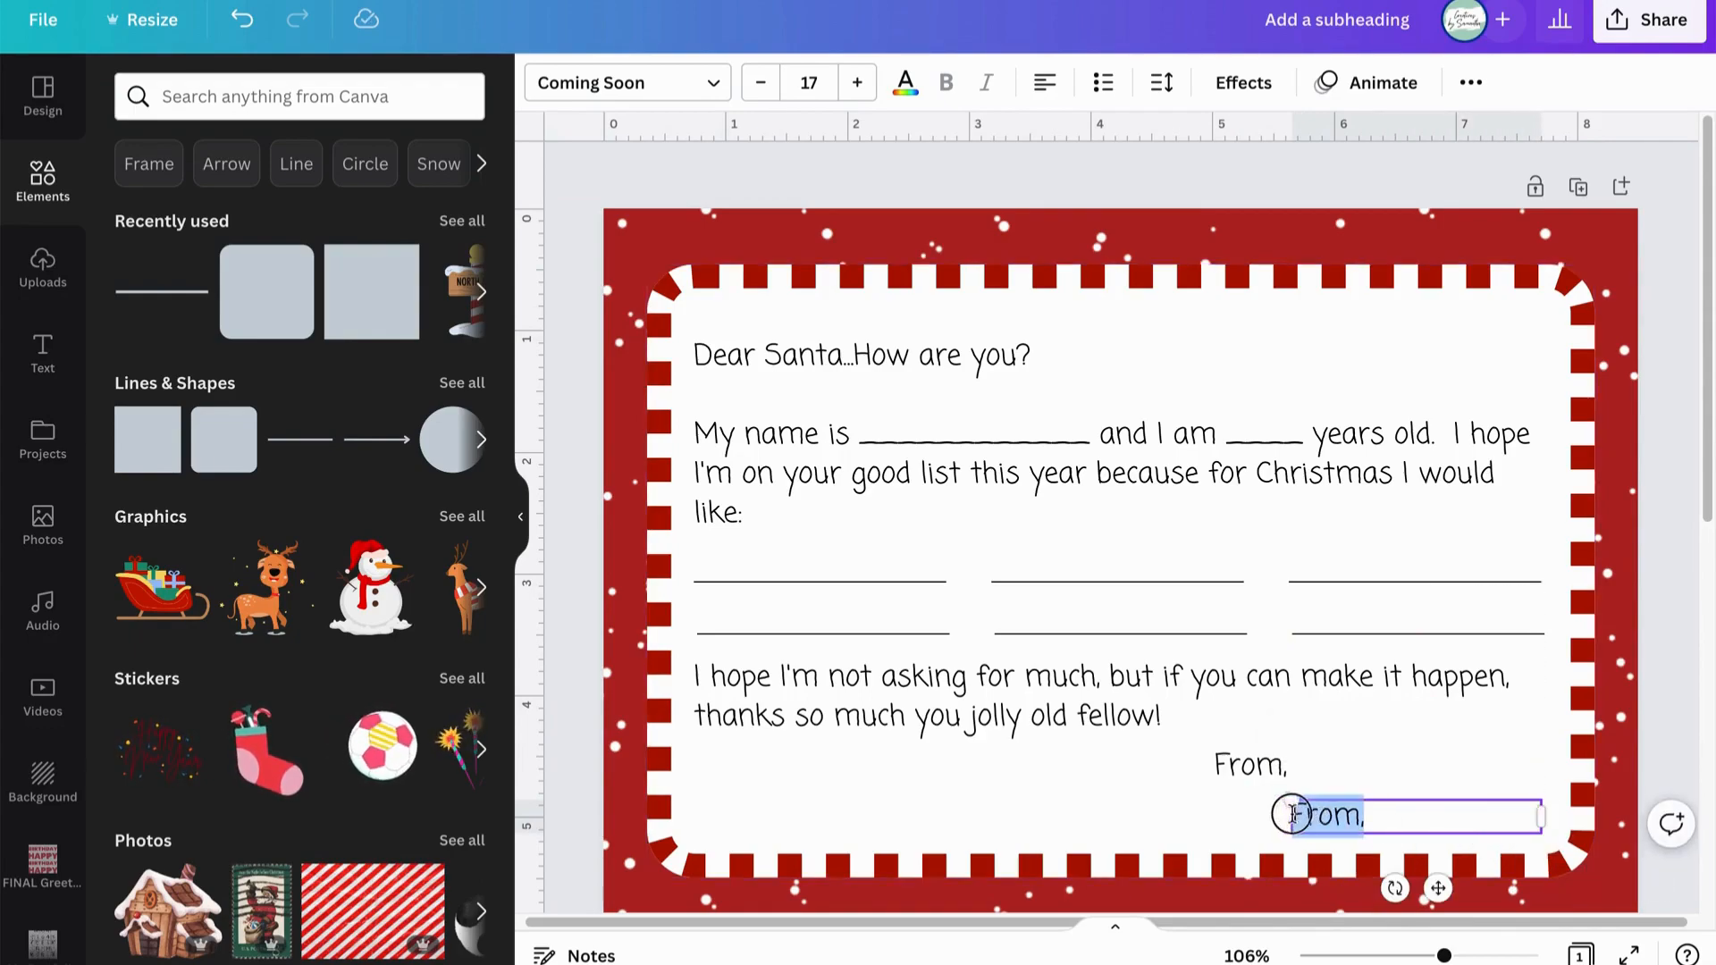
text(_______________)
key(Return)
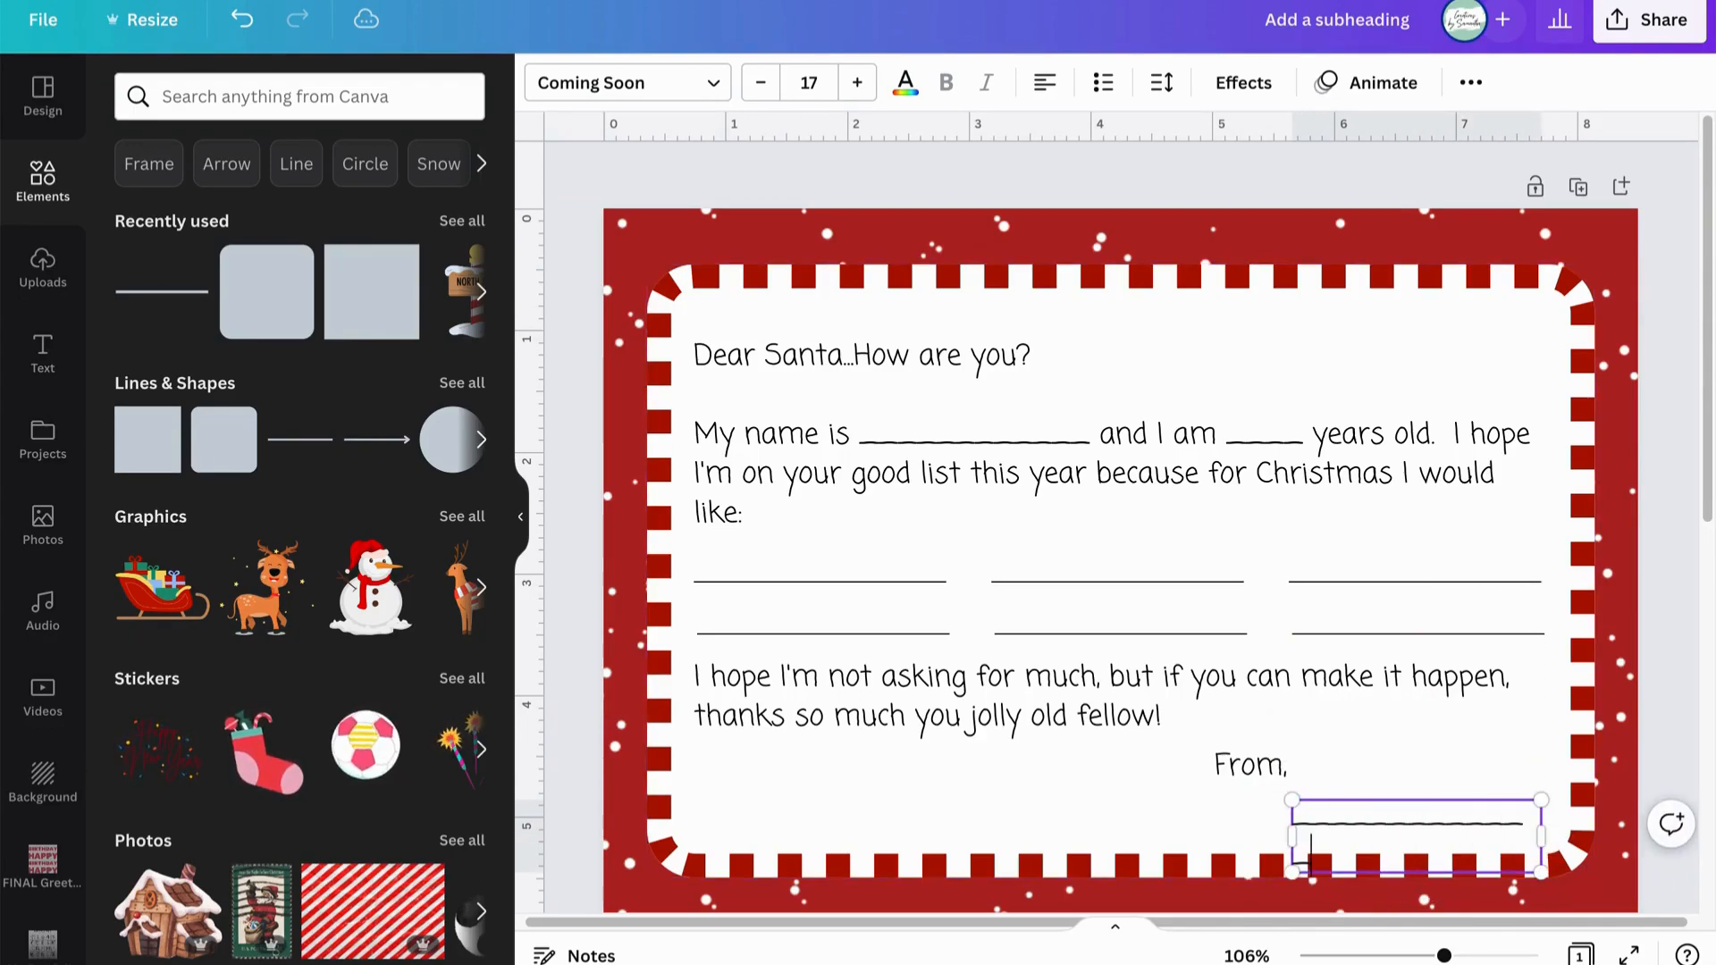
key(BackSpace)
Widen the signature text box to about 2.5 in and extend its underscores to fill a single line
drag(1543, 818, 1578, 816)
click(1687, 753)
click(1321, 818)
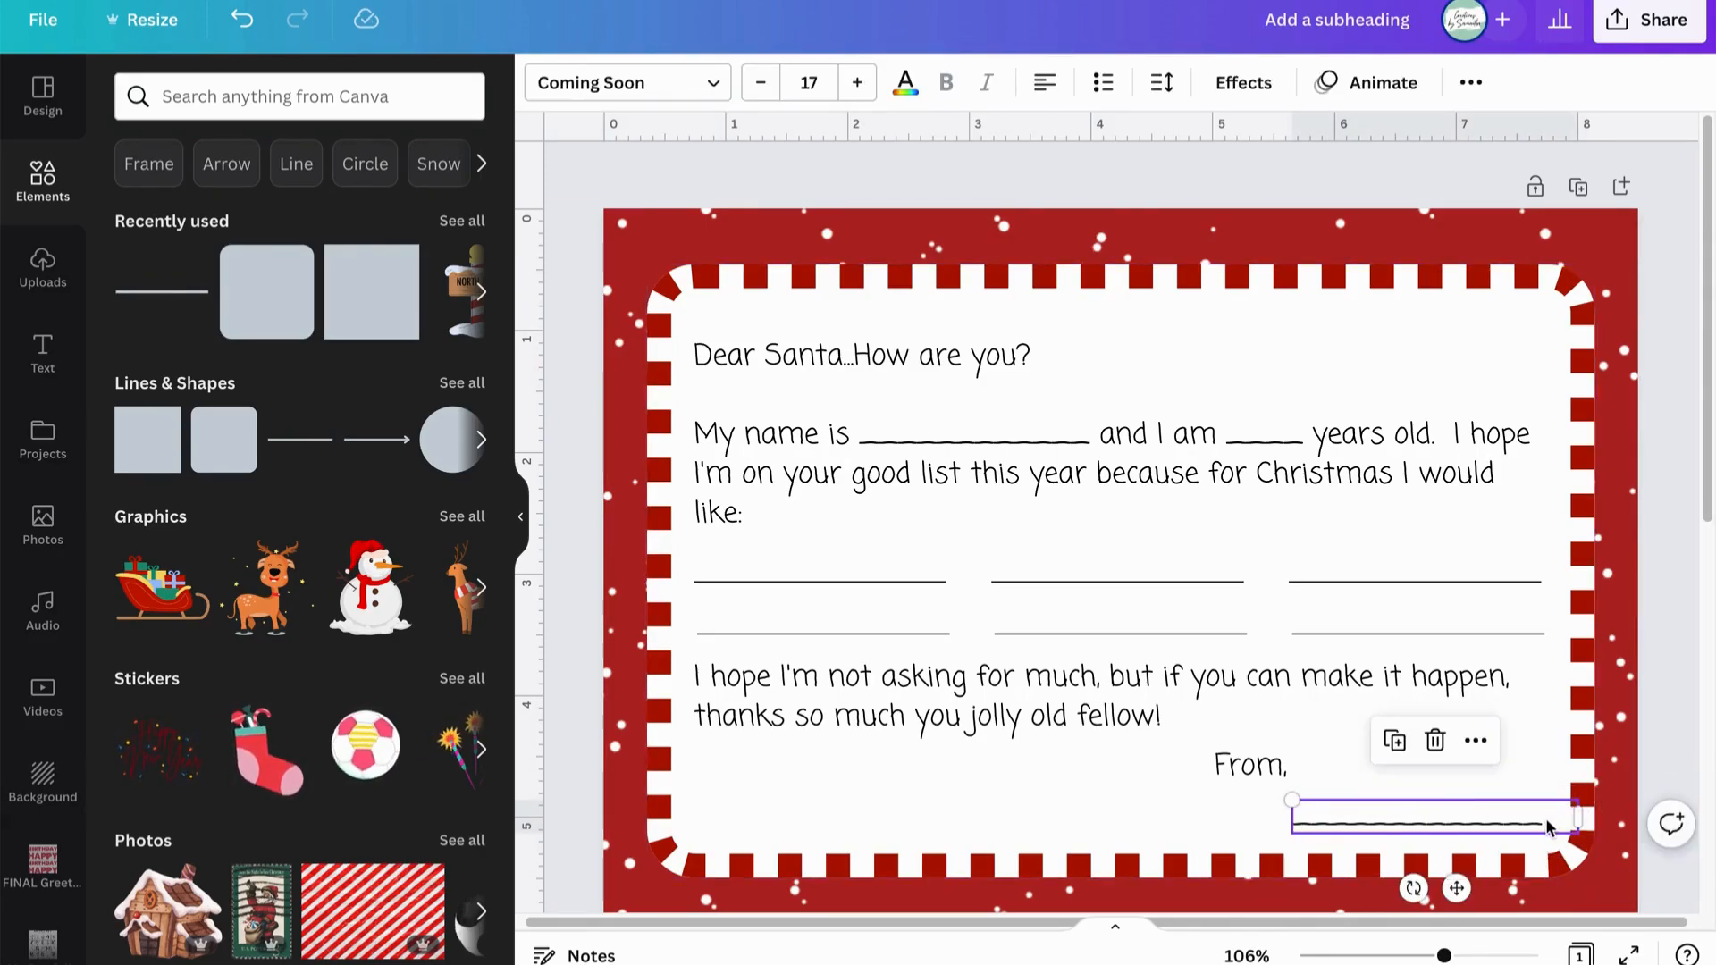
key(Return)
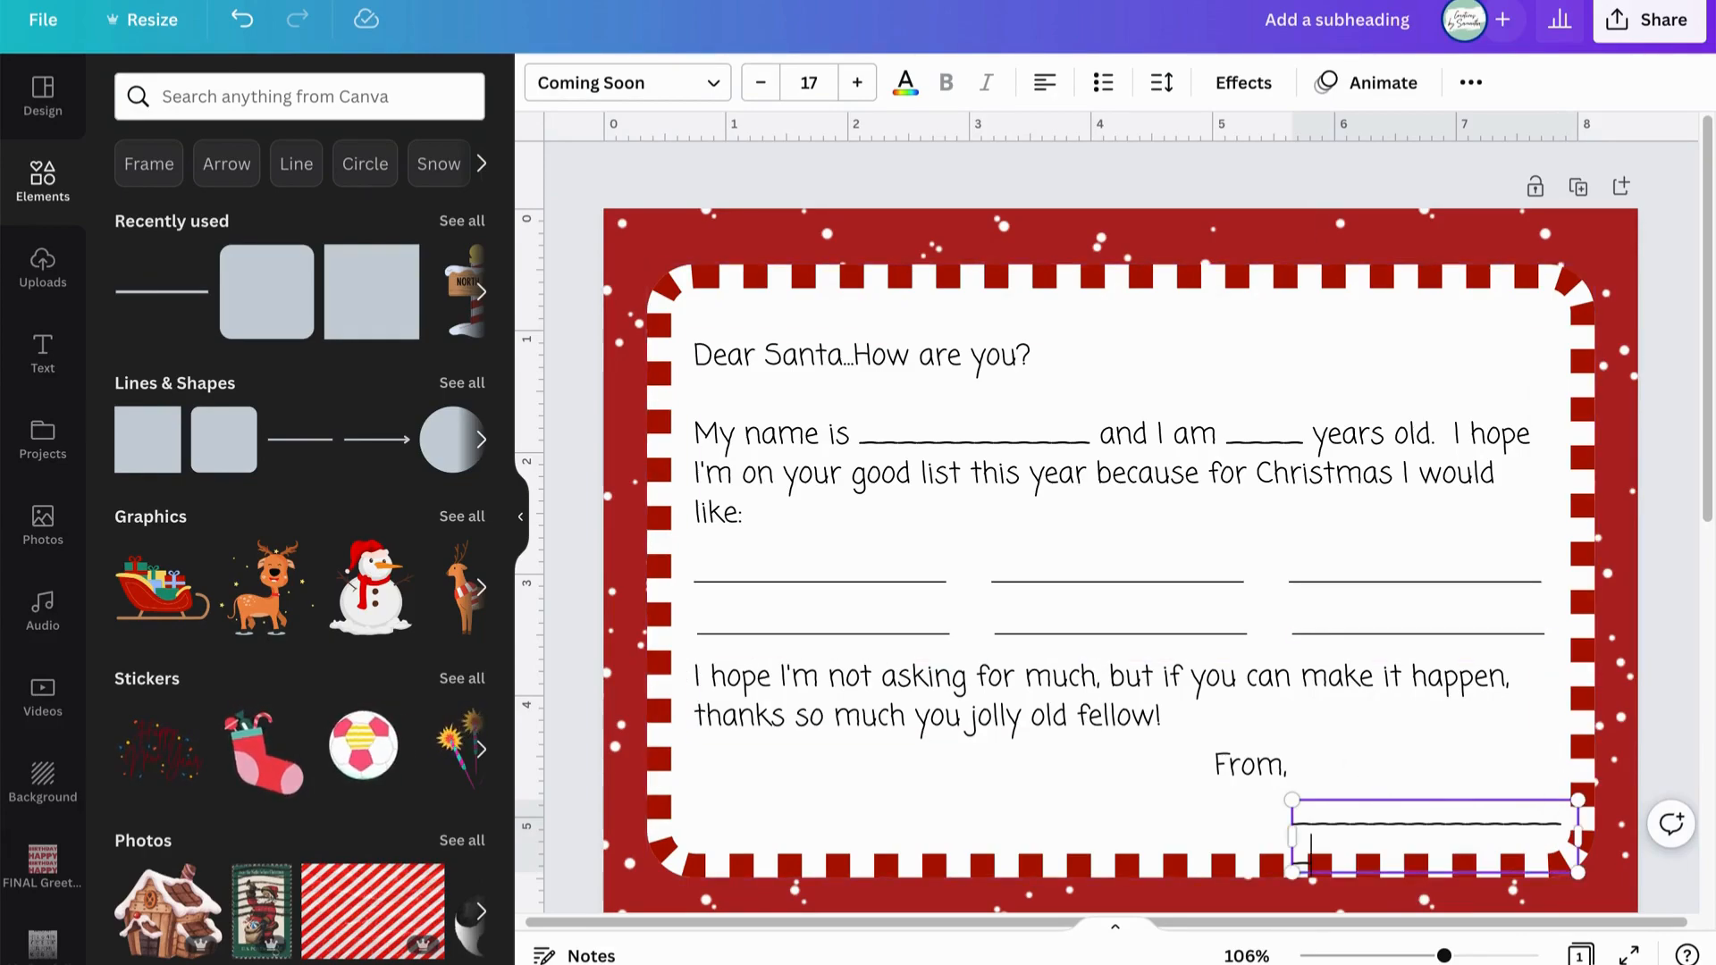
drag(1288, 836, 1278, 820)
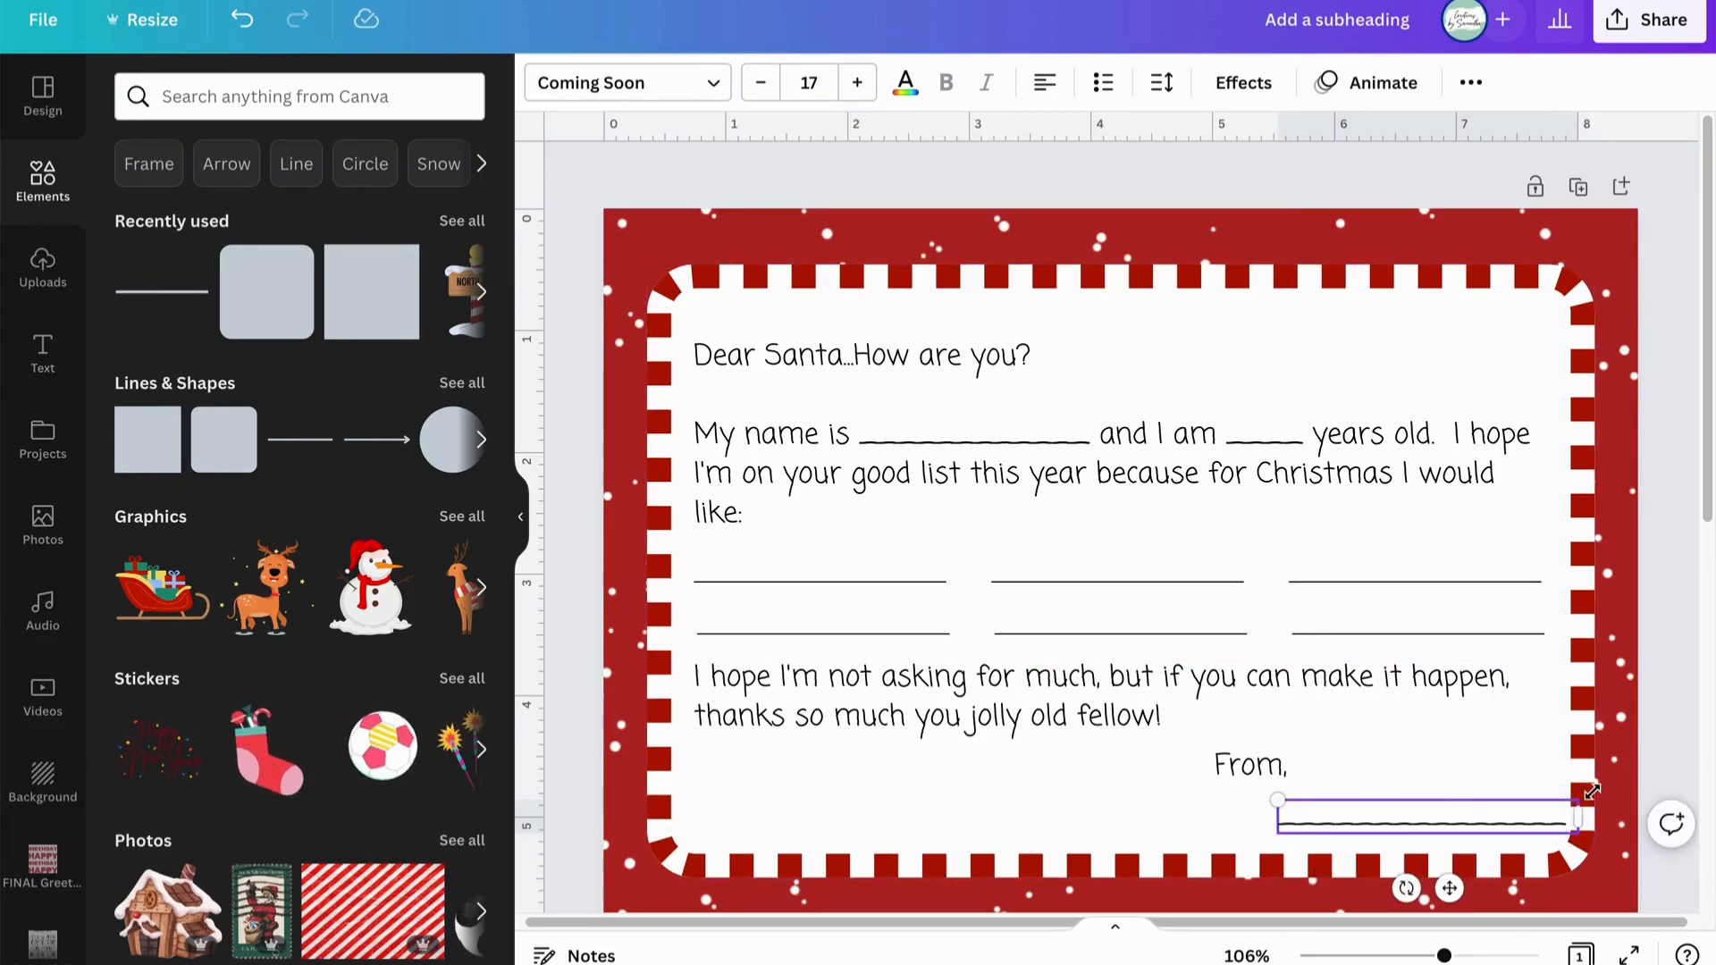
Move the signature line inward, away from the striped border, and slightly lower beneath "From,"
drag(1505, 816, 1473, 830)
key(Up)
key(Up)
key(Up)
key(Up)
key(Up)
key(Up)
key(Up)
key(Up)
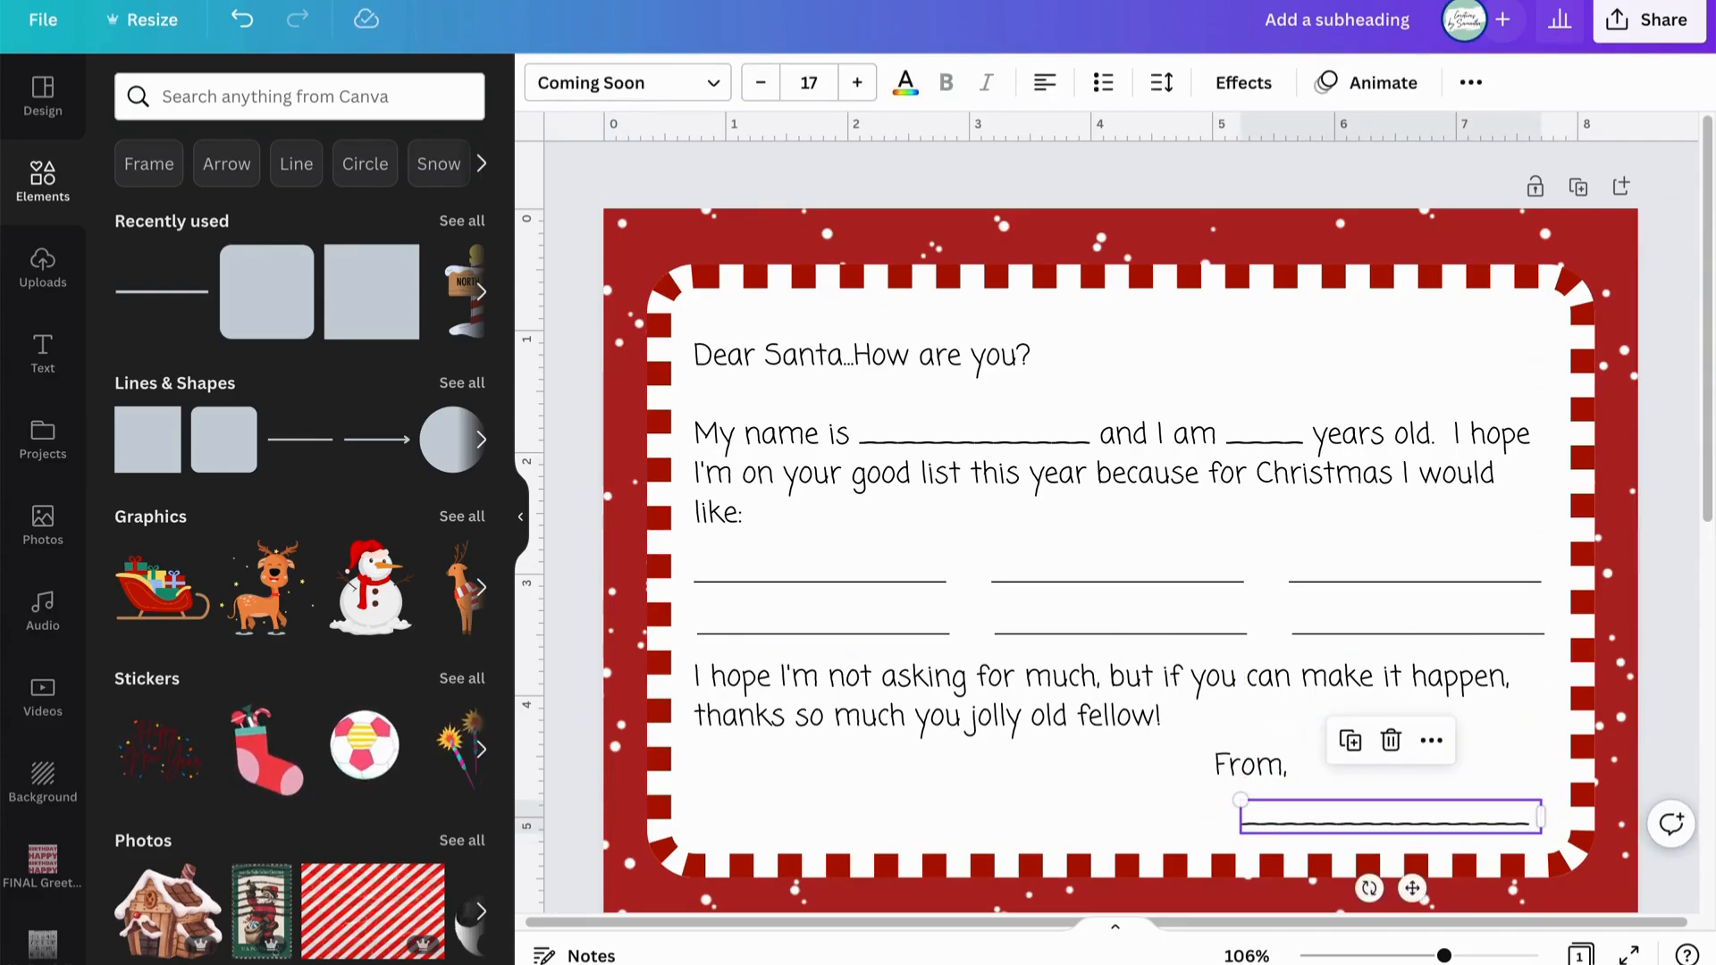
click(1690, 665)
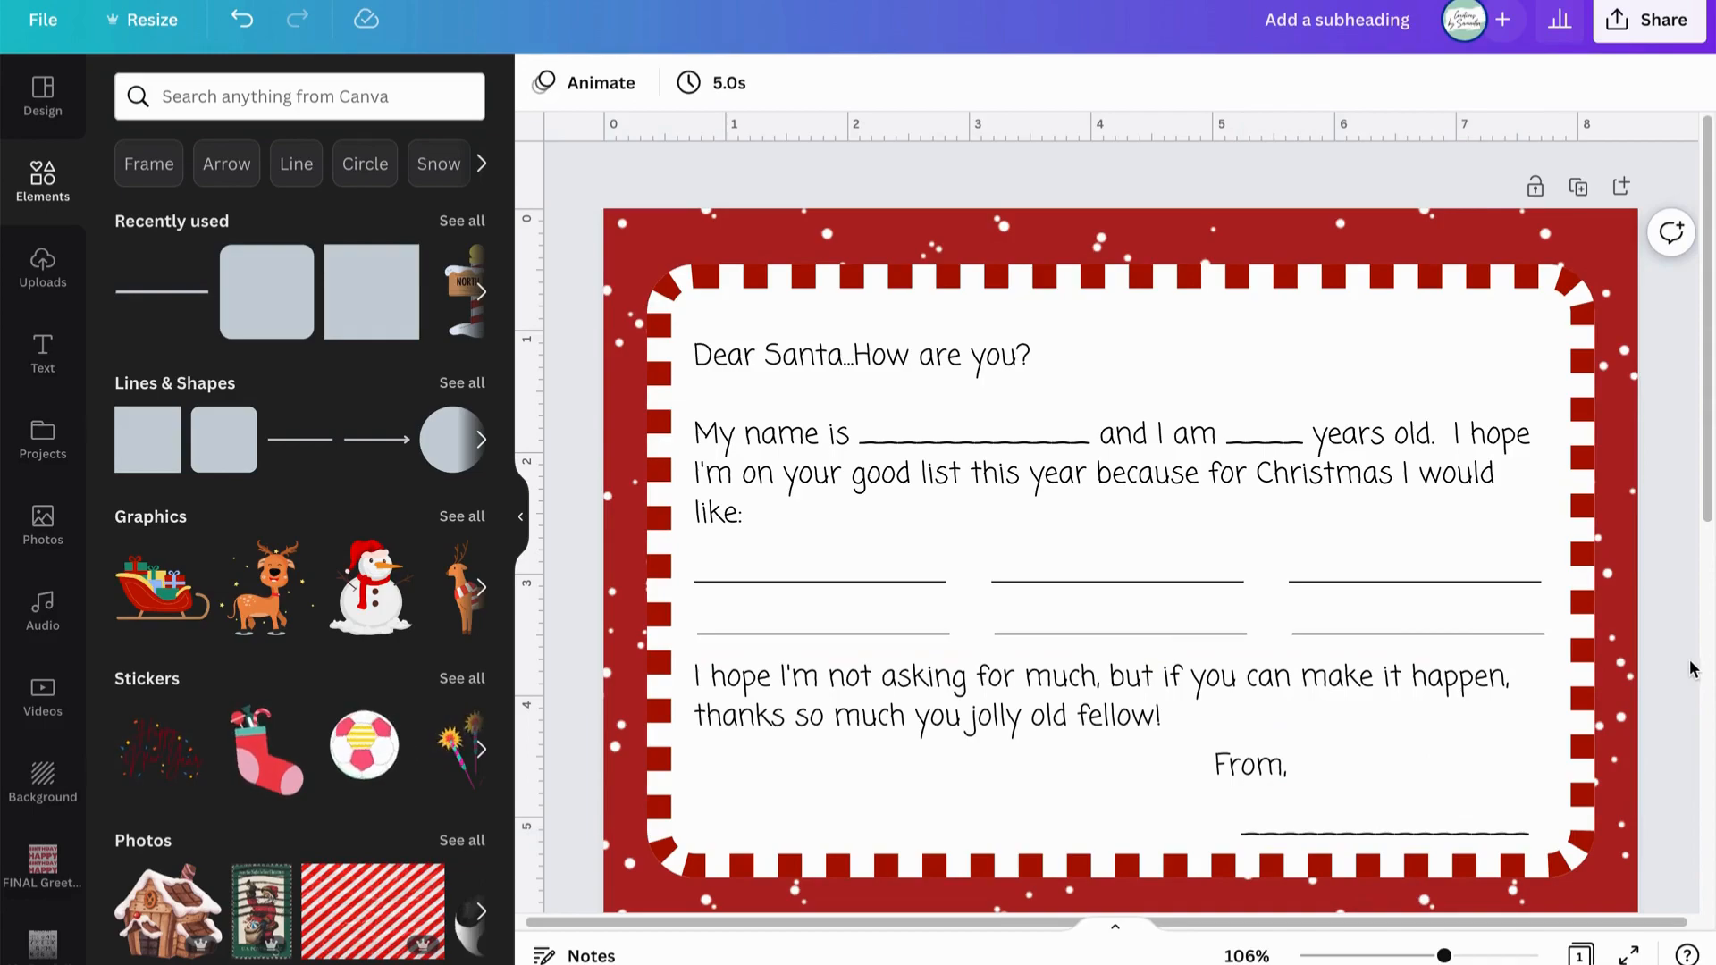
Shift the signature line slightly upward, closer to "From,"
click(1329, 823)
scroll(1403, 545, up, 2)
scroll(1403, 545, up, 2)
scroll(1346, 659, down, 2)
drag(1399, 556, 1401, 536)
scroll(1260, 659, down, 7)
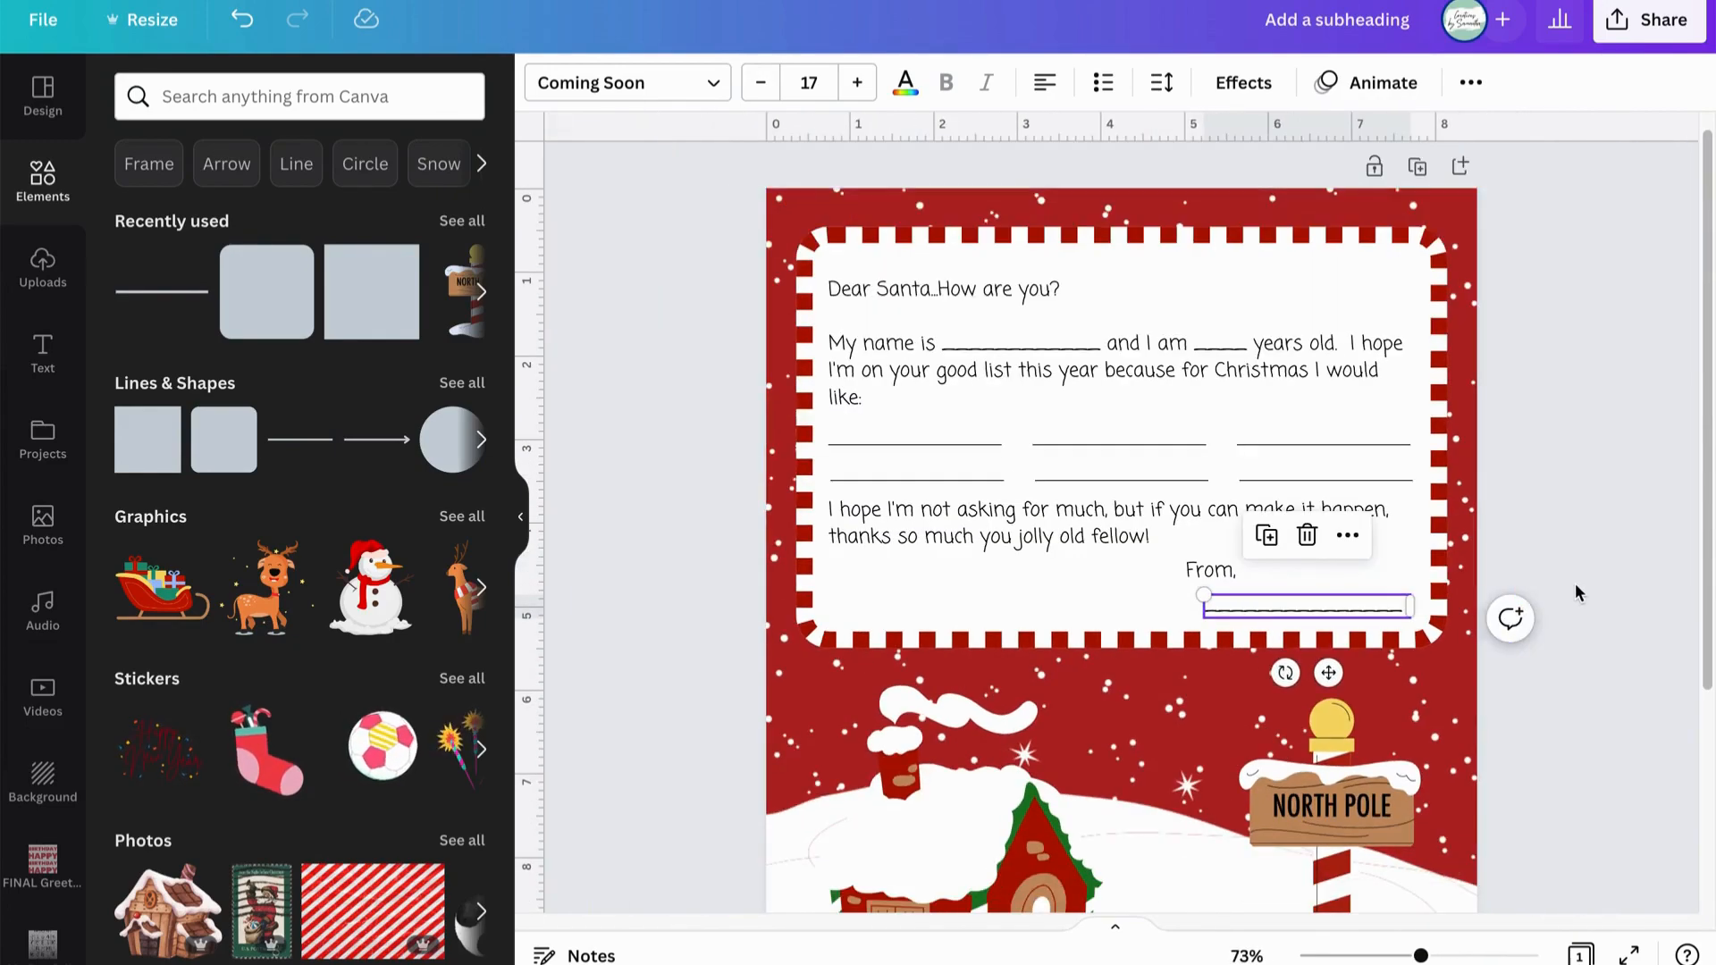
click(1576, 510)
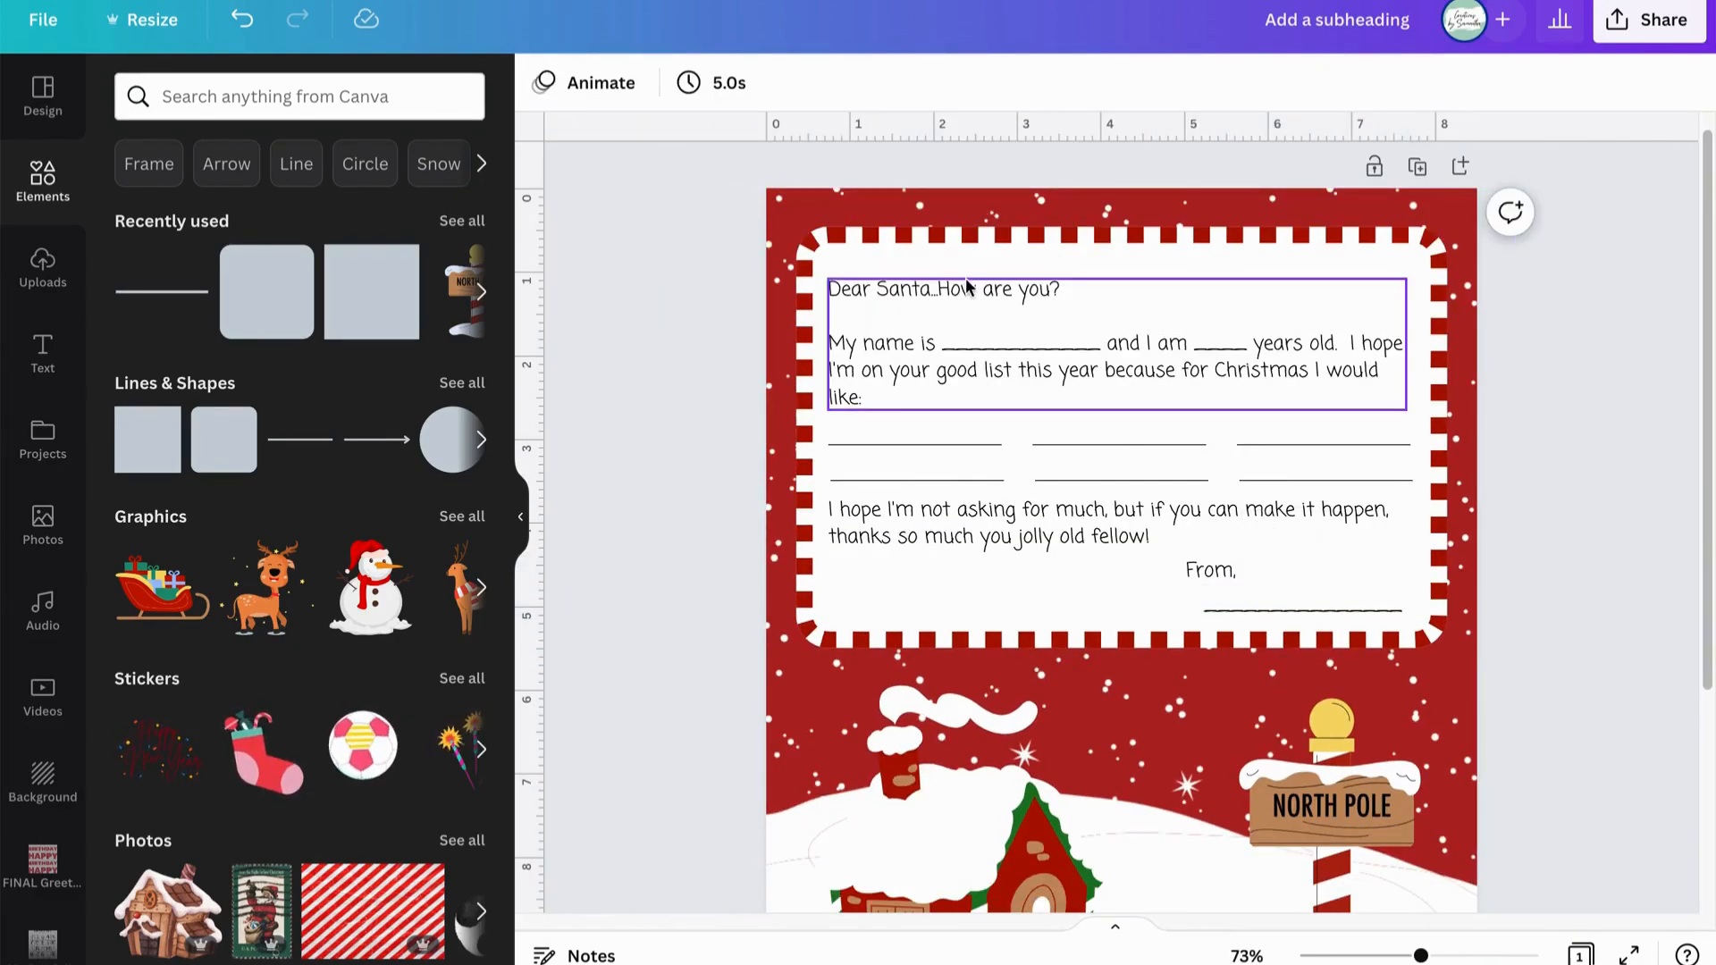
Select all six wish-list lines and group them
click(954, 305)
click(868, 444)
shift+click(1128, 444)
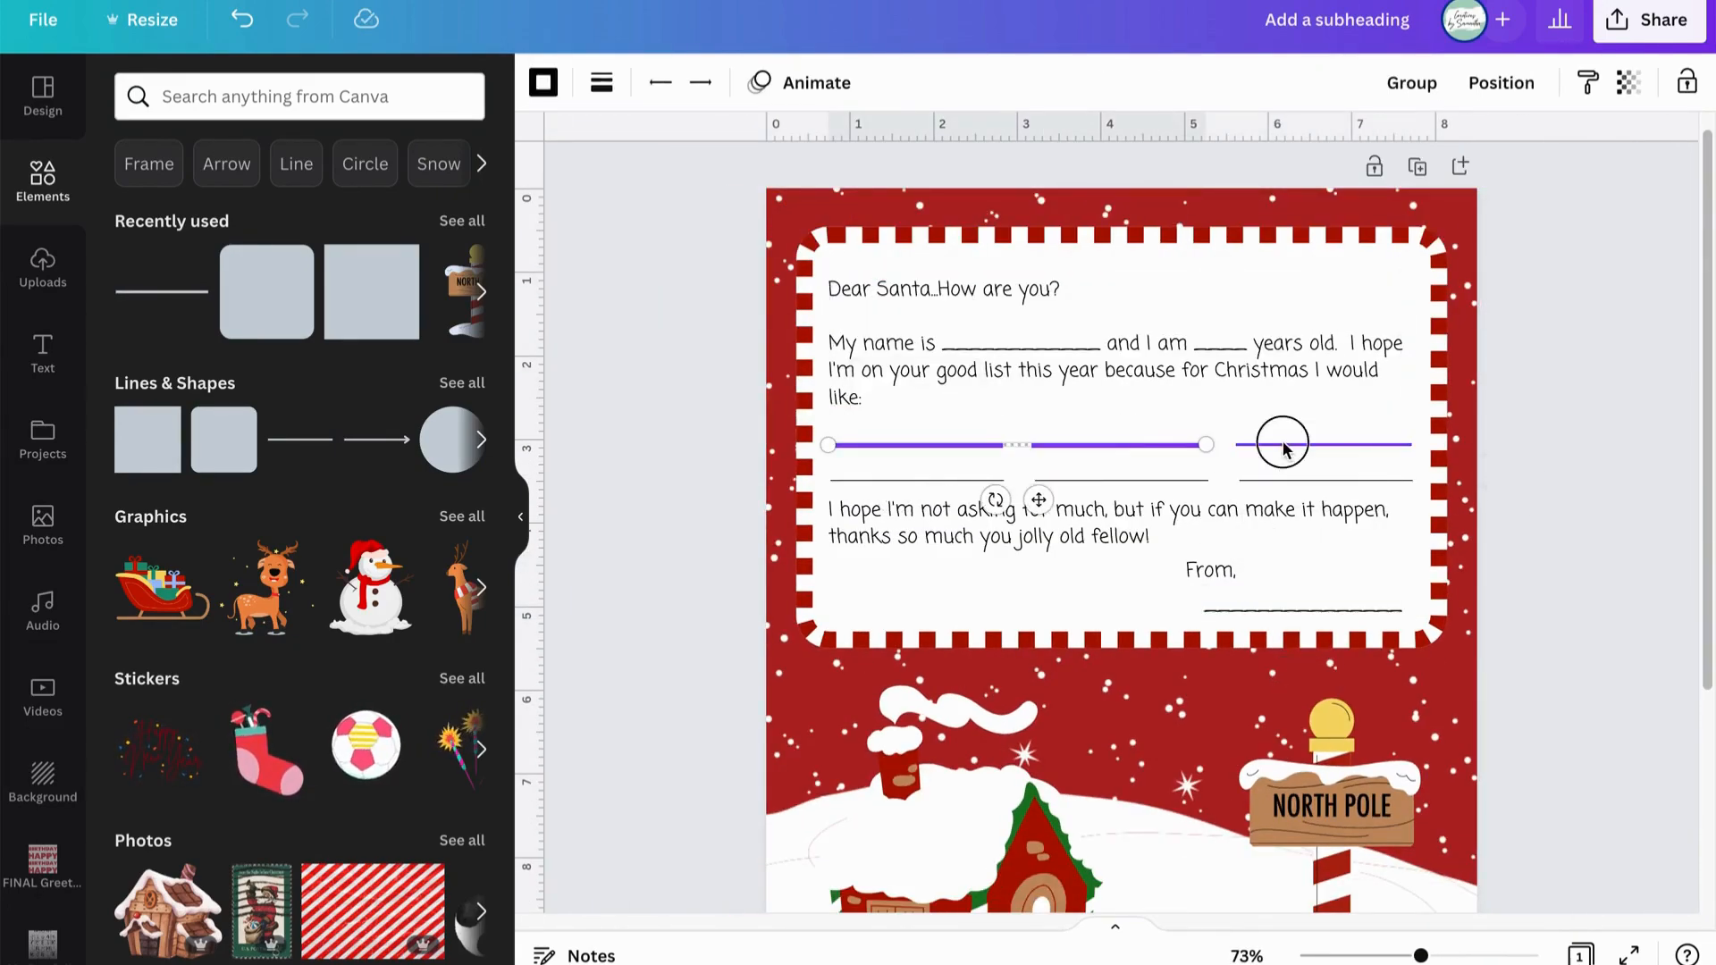
shift+click(1284, 444)
shift+click(1323, 481)
shift+click(1082, 481)
shift+click(937, 482)
right_click(936, 487)
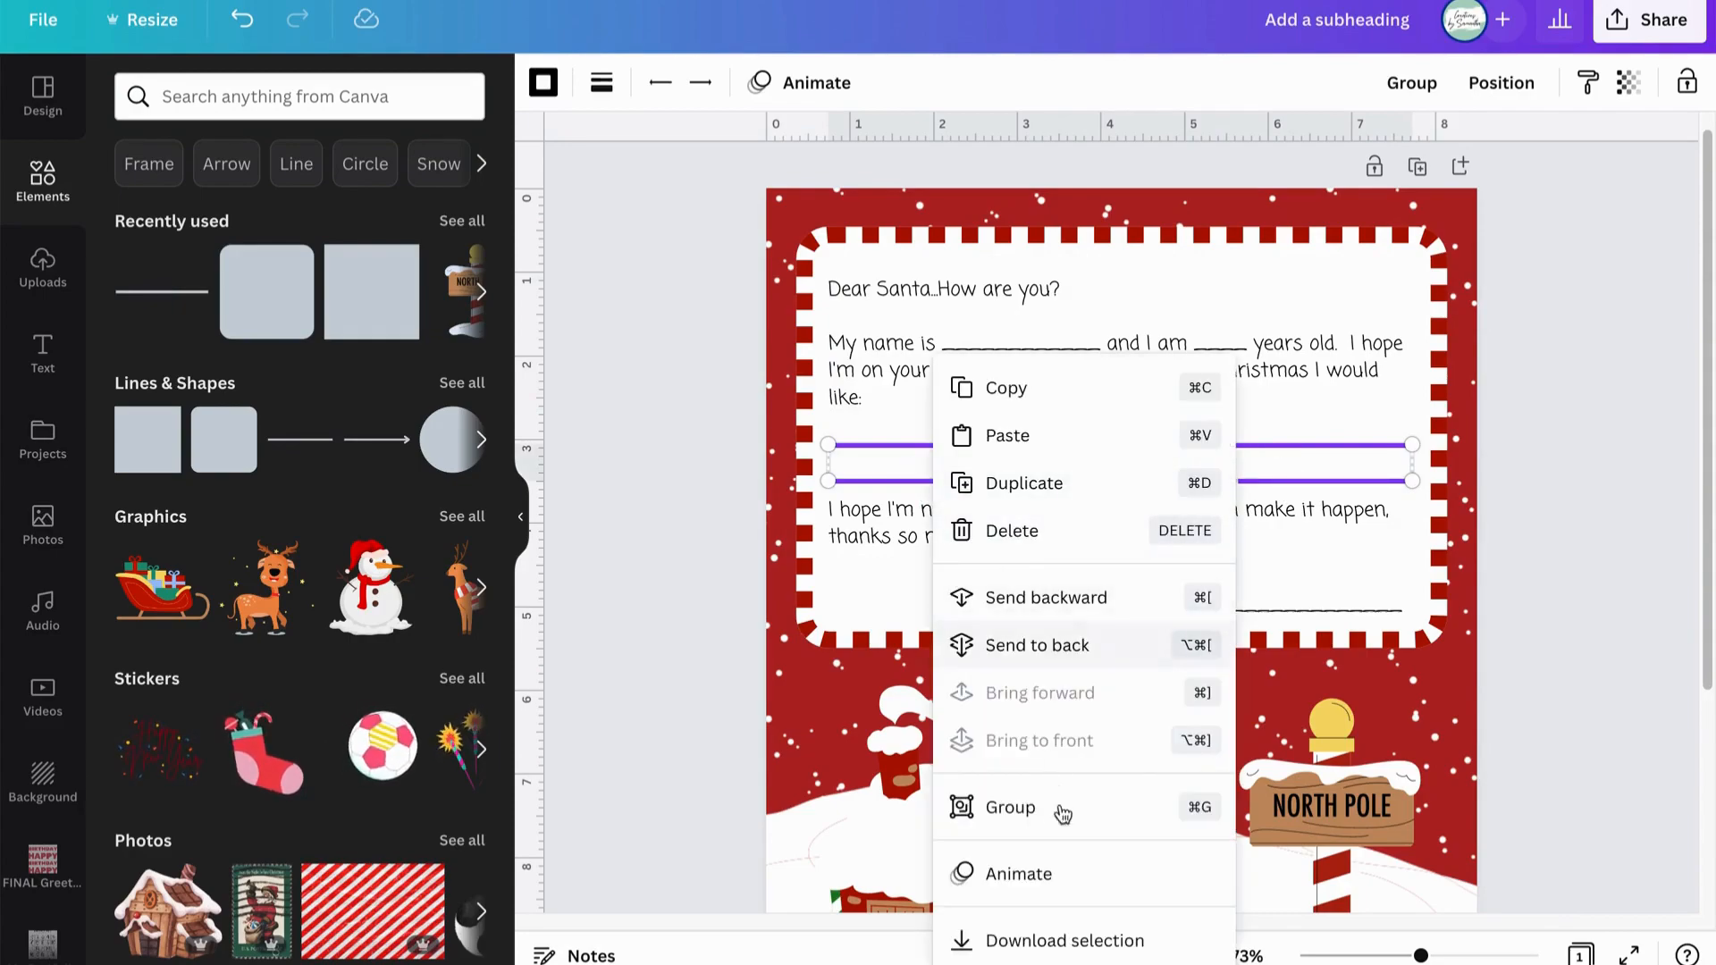
click(1037, 803)
Select the grouped lines together with the text blocks and signature line, and move them all slightly upward inside the panel
shift+click(889, 307)
shift+click(897, 541)
shift+click(1213, 575)
shift+click(1251, 606)
drag(1169, 475, 1169, 464)
click(1605, 523)
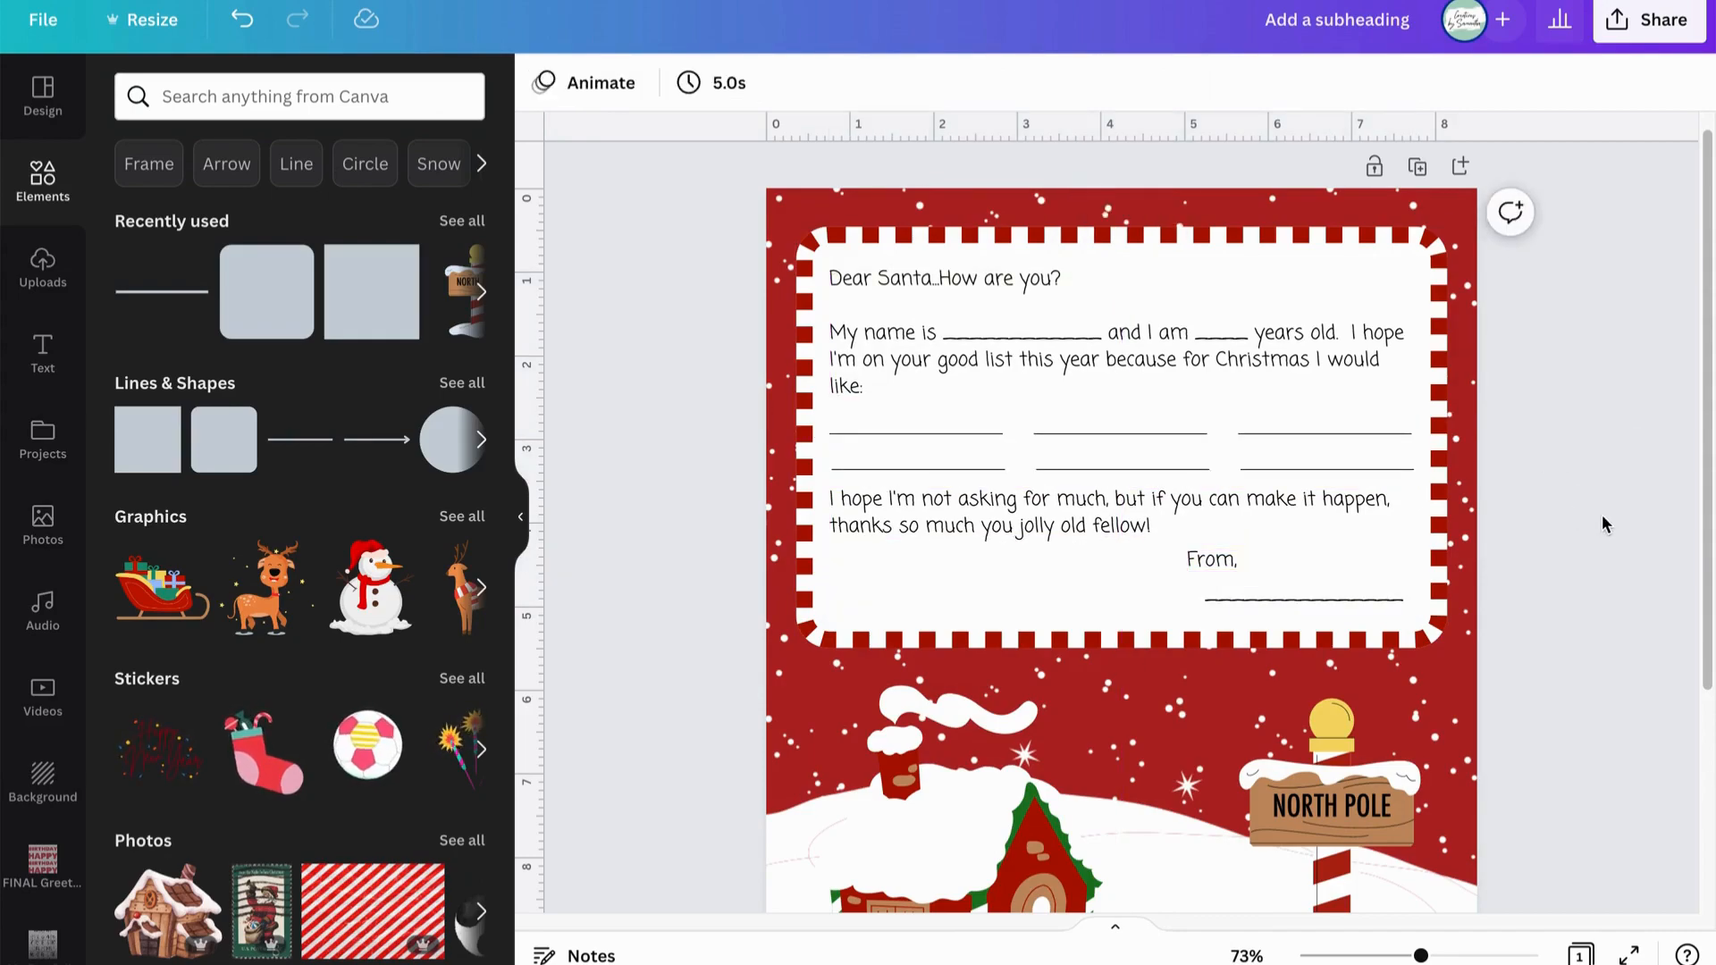
Enlarge the red house in the snow scene and shift it slightly toward the page's left edge
scroll(1495, 500, down, 1)
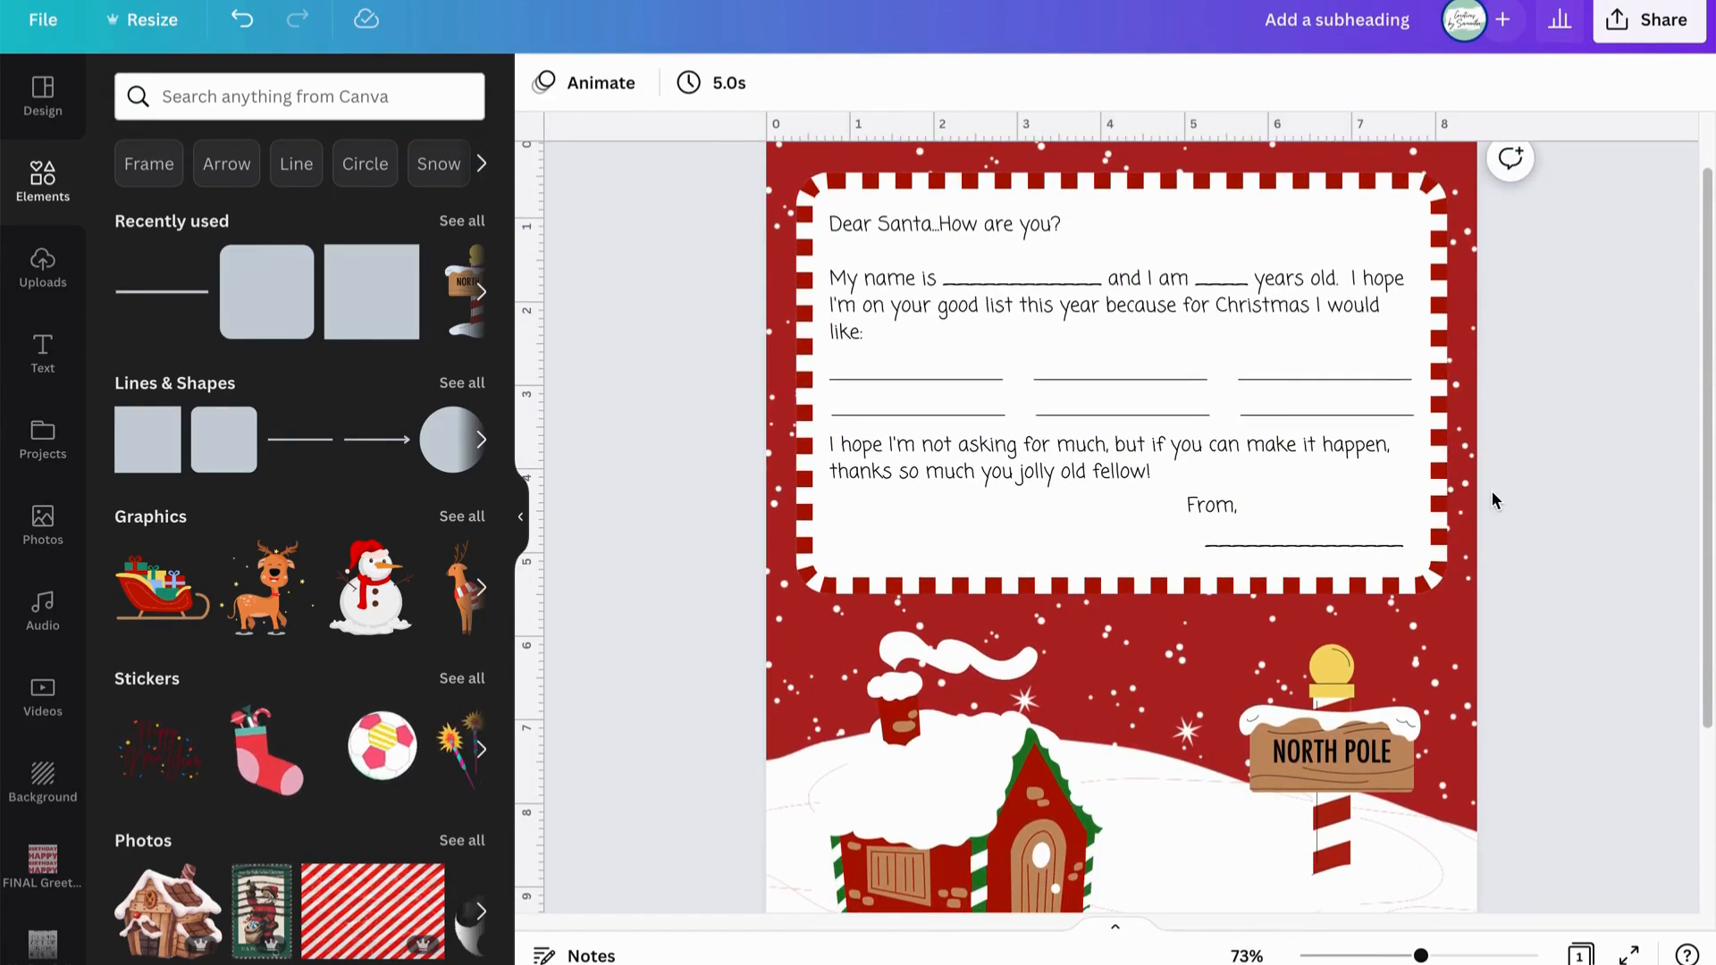
scroll(1486, 723, down, 1)
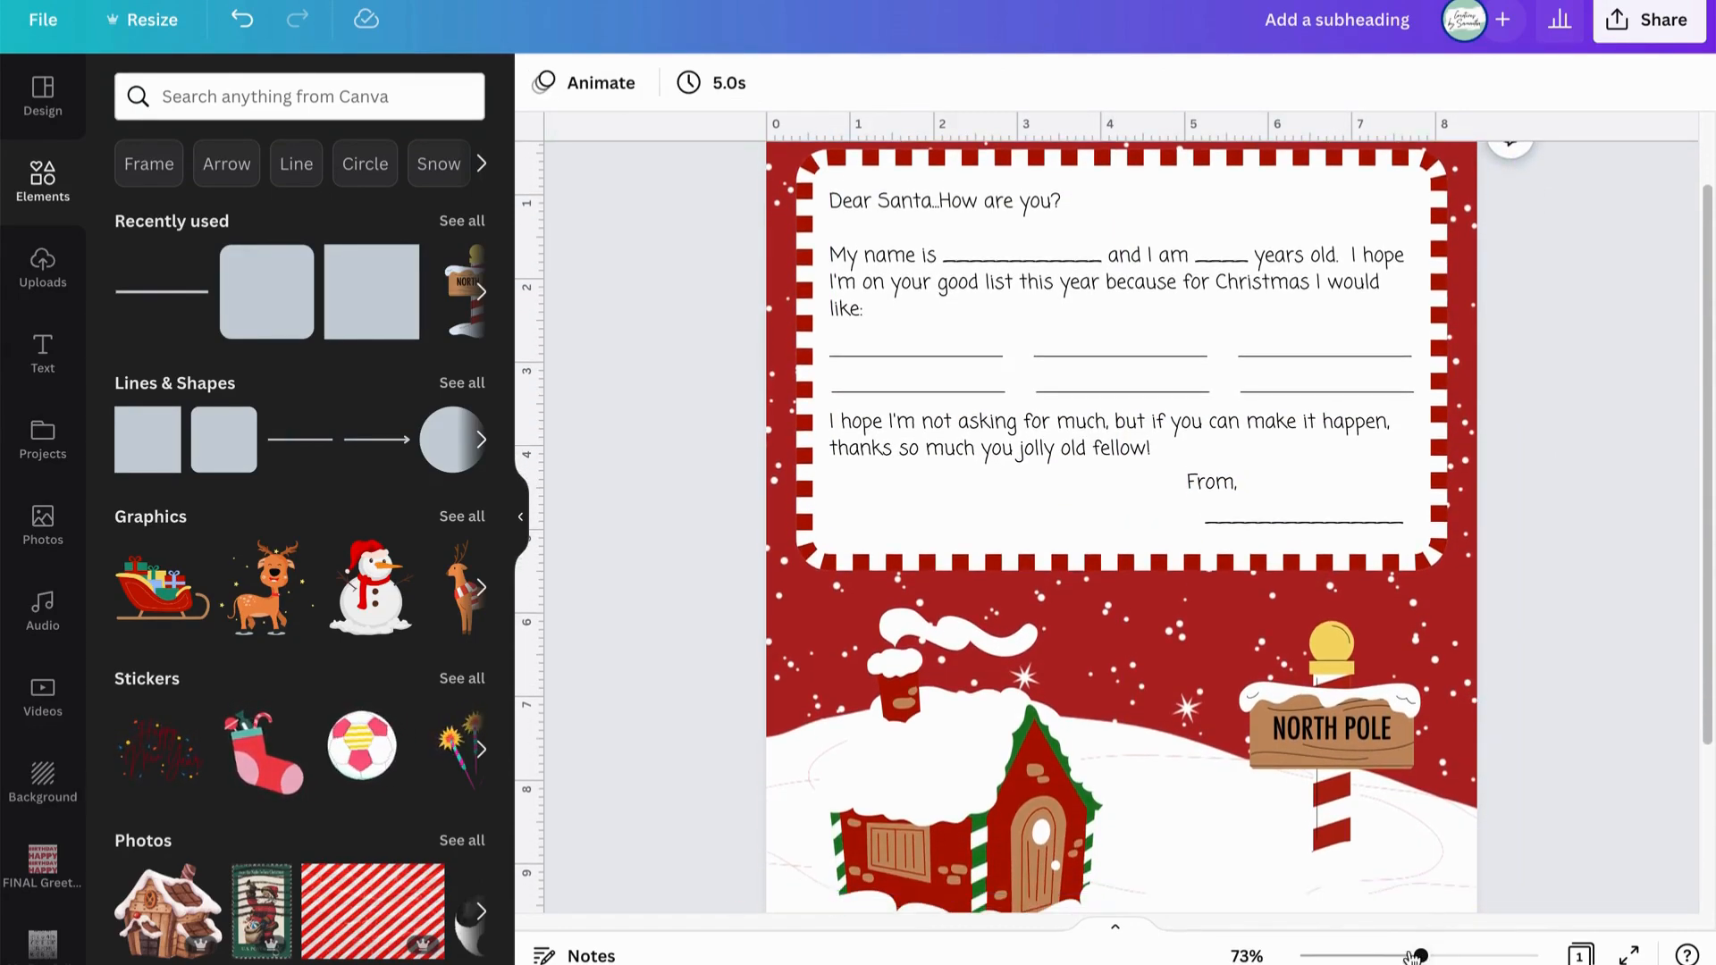
ctrl+scroll(1457, 818, down, 2)
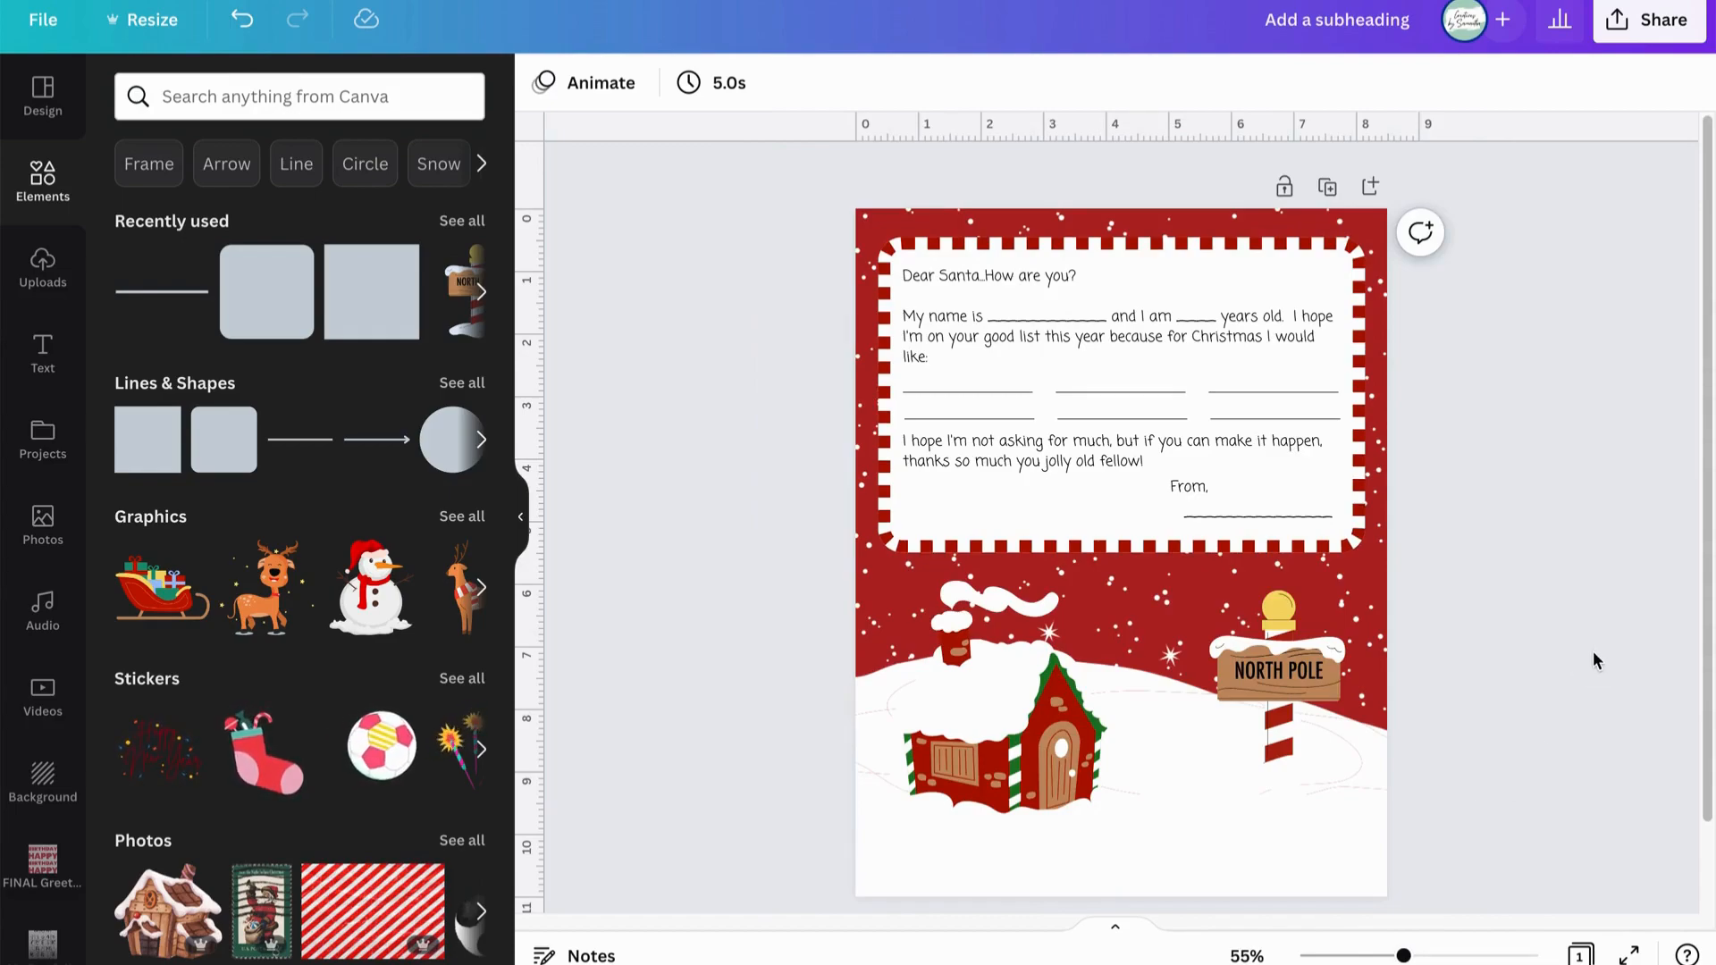
click(1137, 816)
drag(1141, 881, 1193, 935)
drag(970, 758, 953, 757)
click(1527, 715)
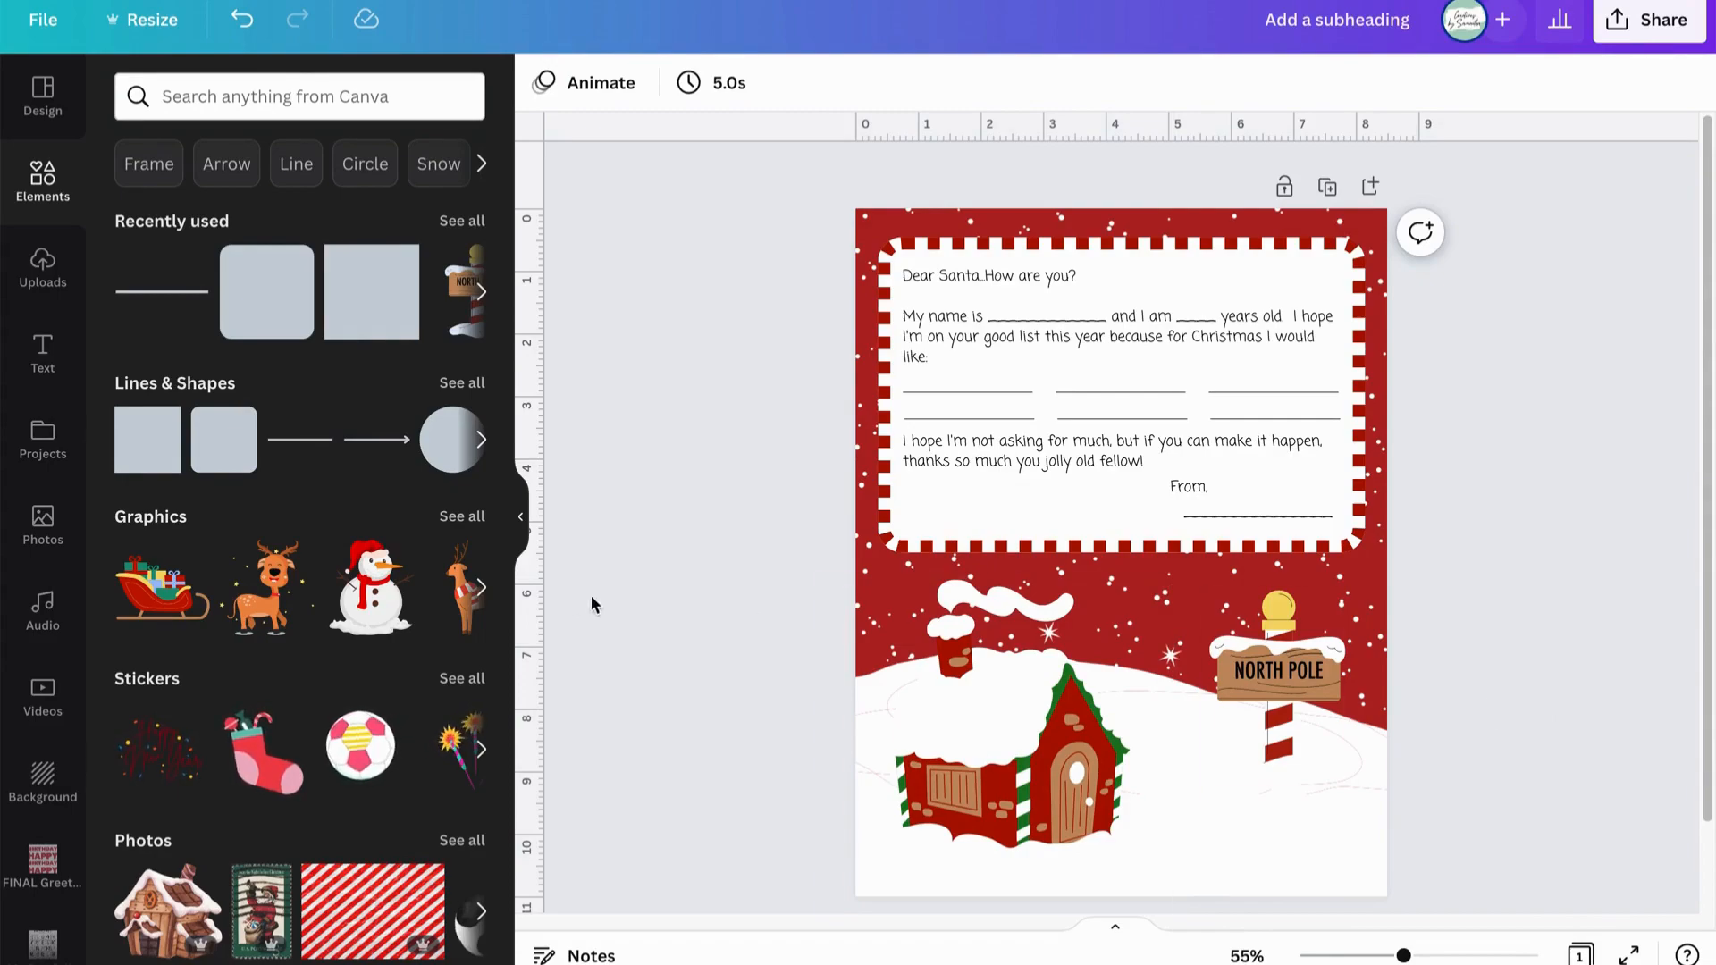
click(522, 523)
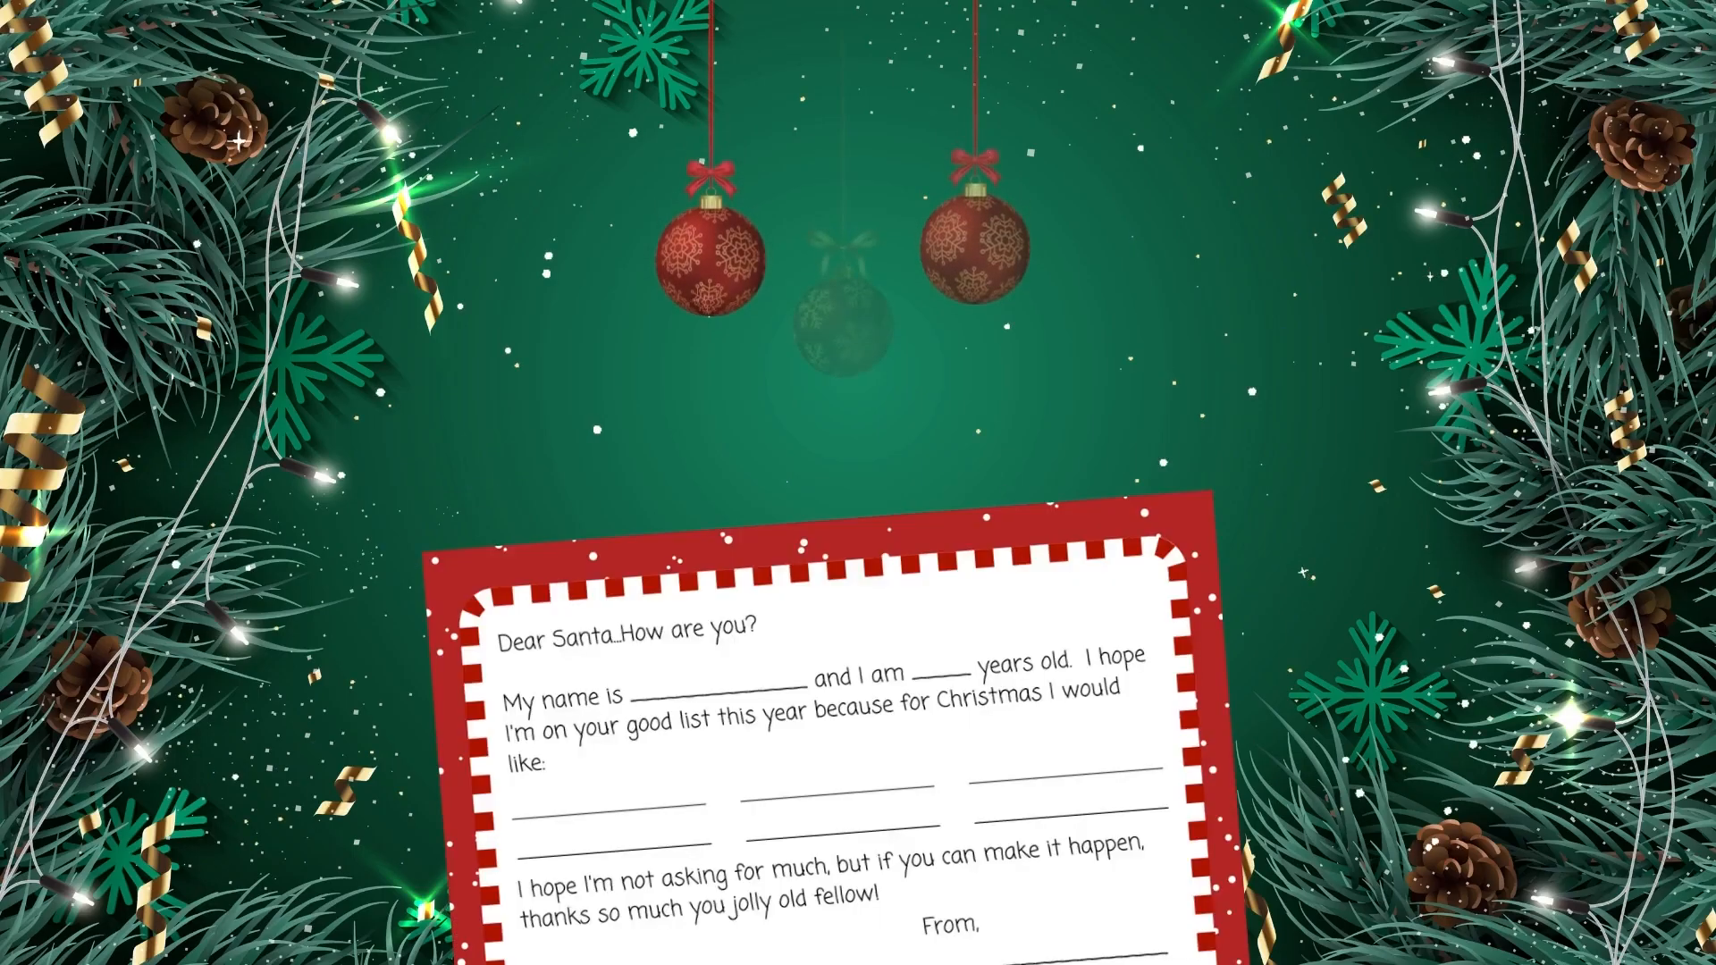